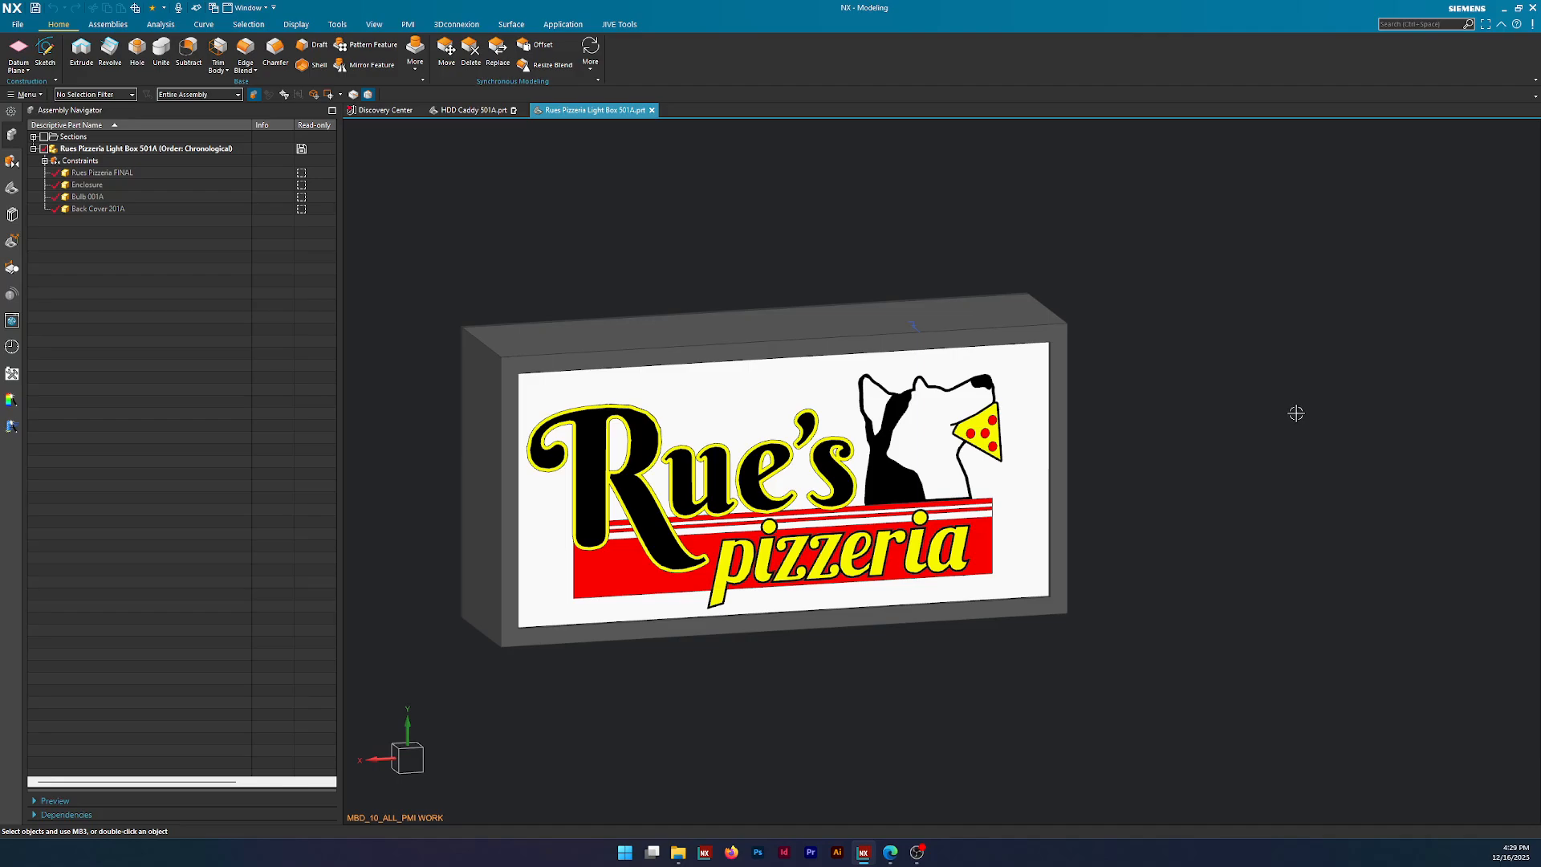
Examine the Enclosure component in the light box assembly and check the WAVE Mode setting of the assembly tree.
middle_click_drag(1194, 430, 1158, 434)
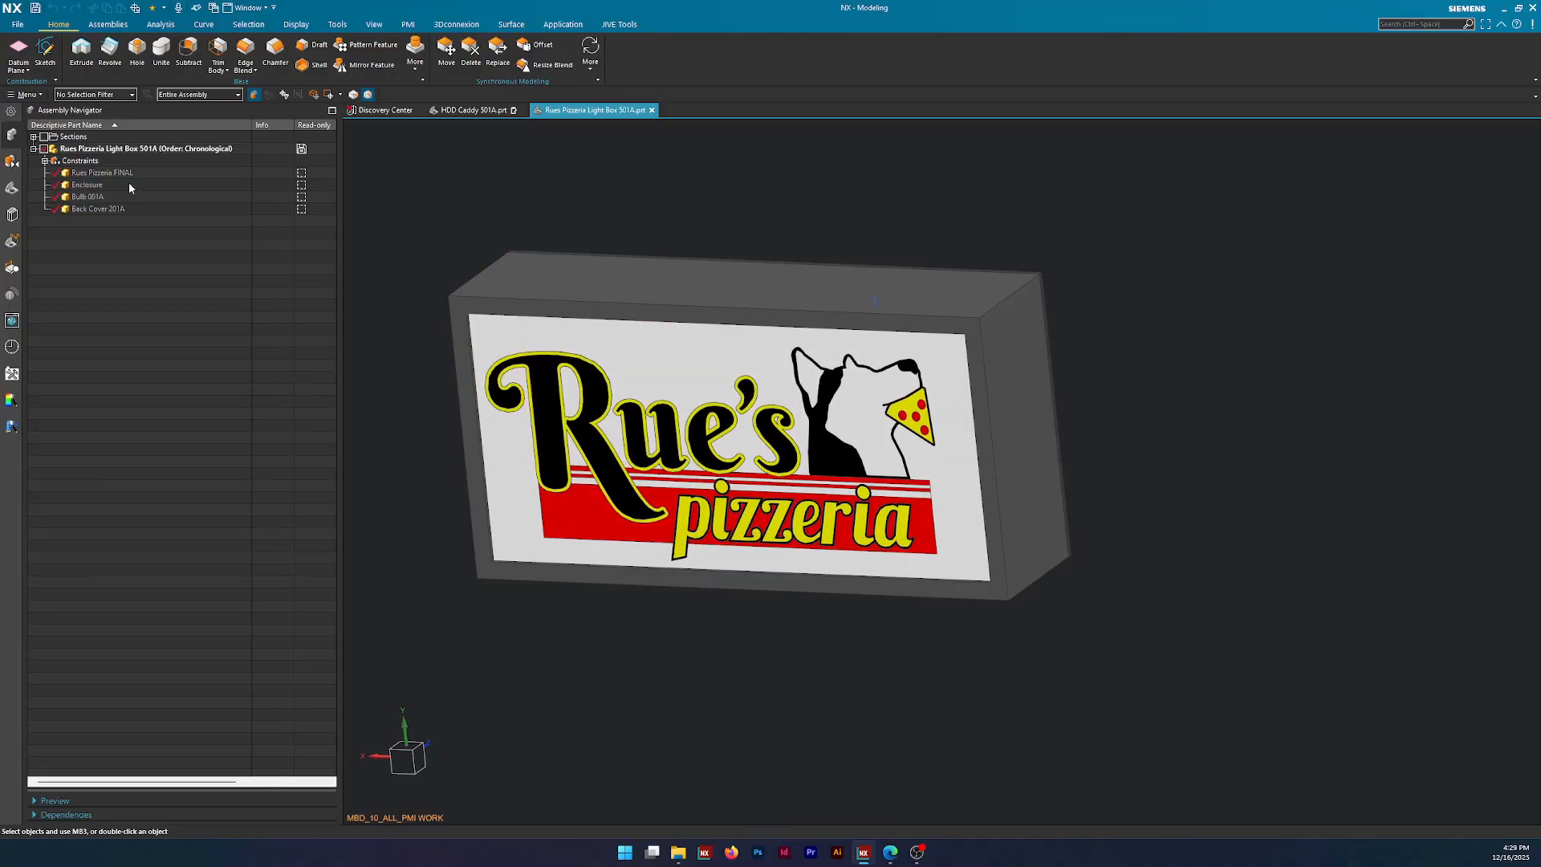
left_click(185, 184)
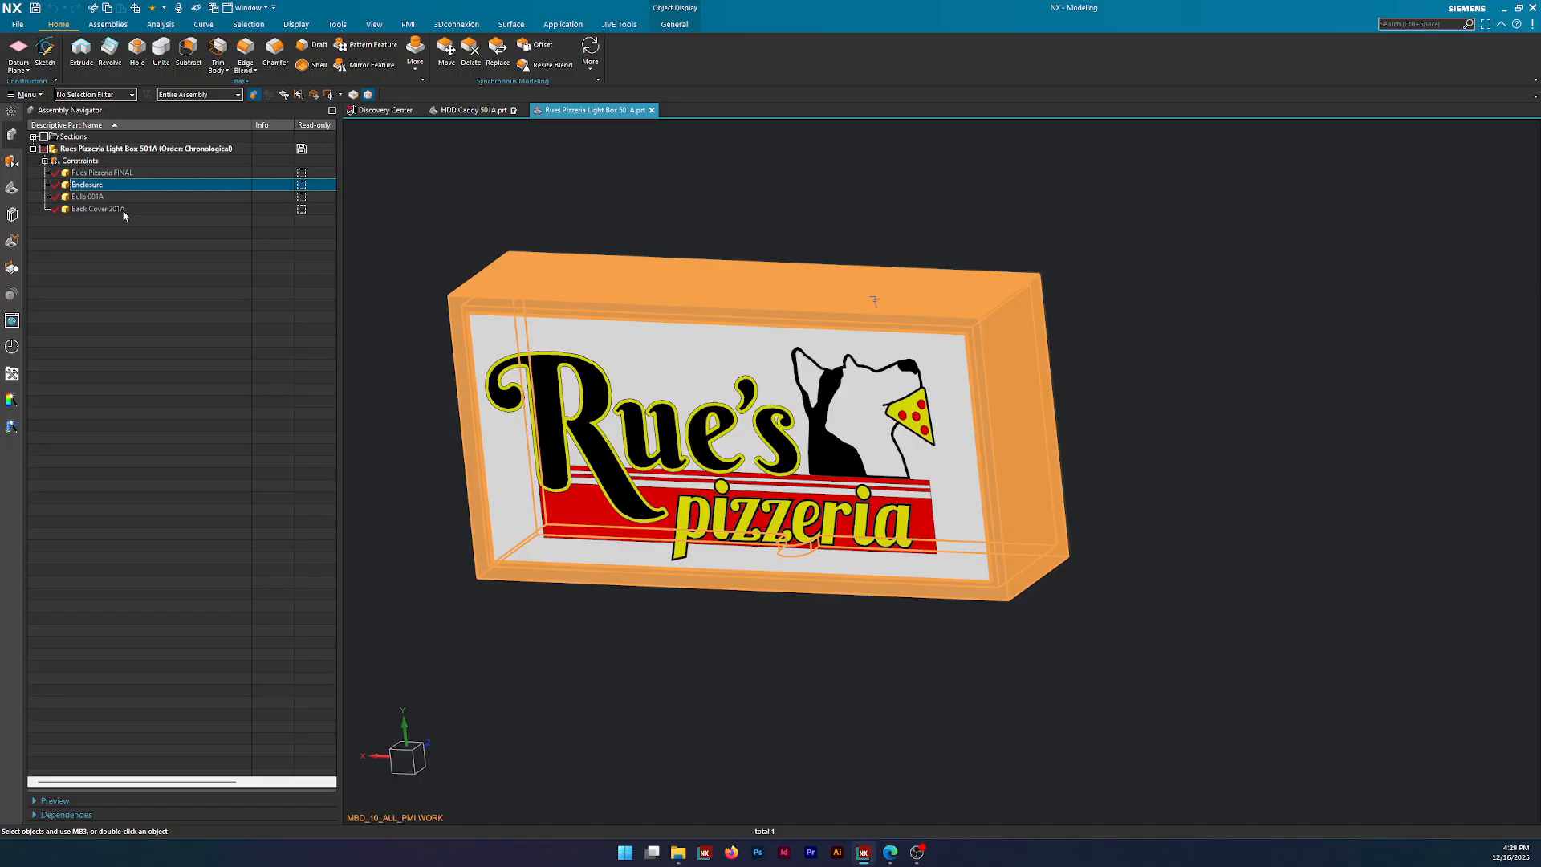
left_click(1276, 404)
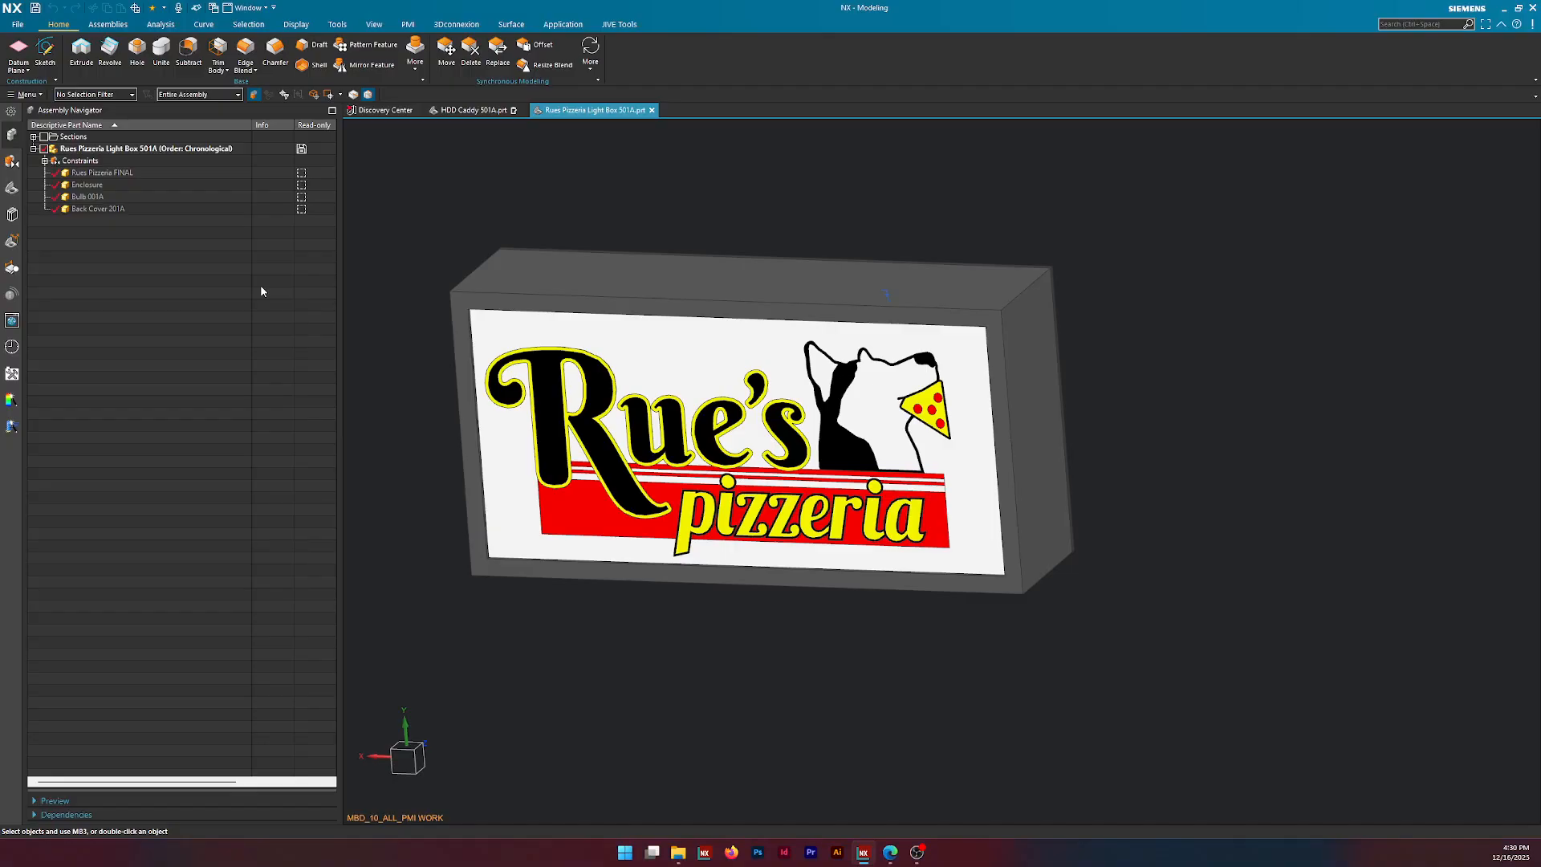
left_click(503, 289)
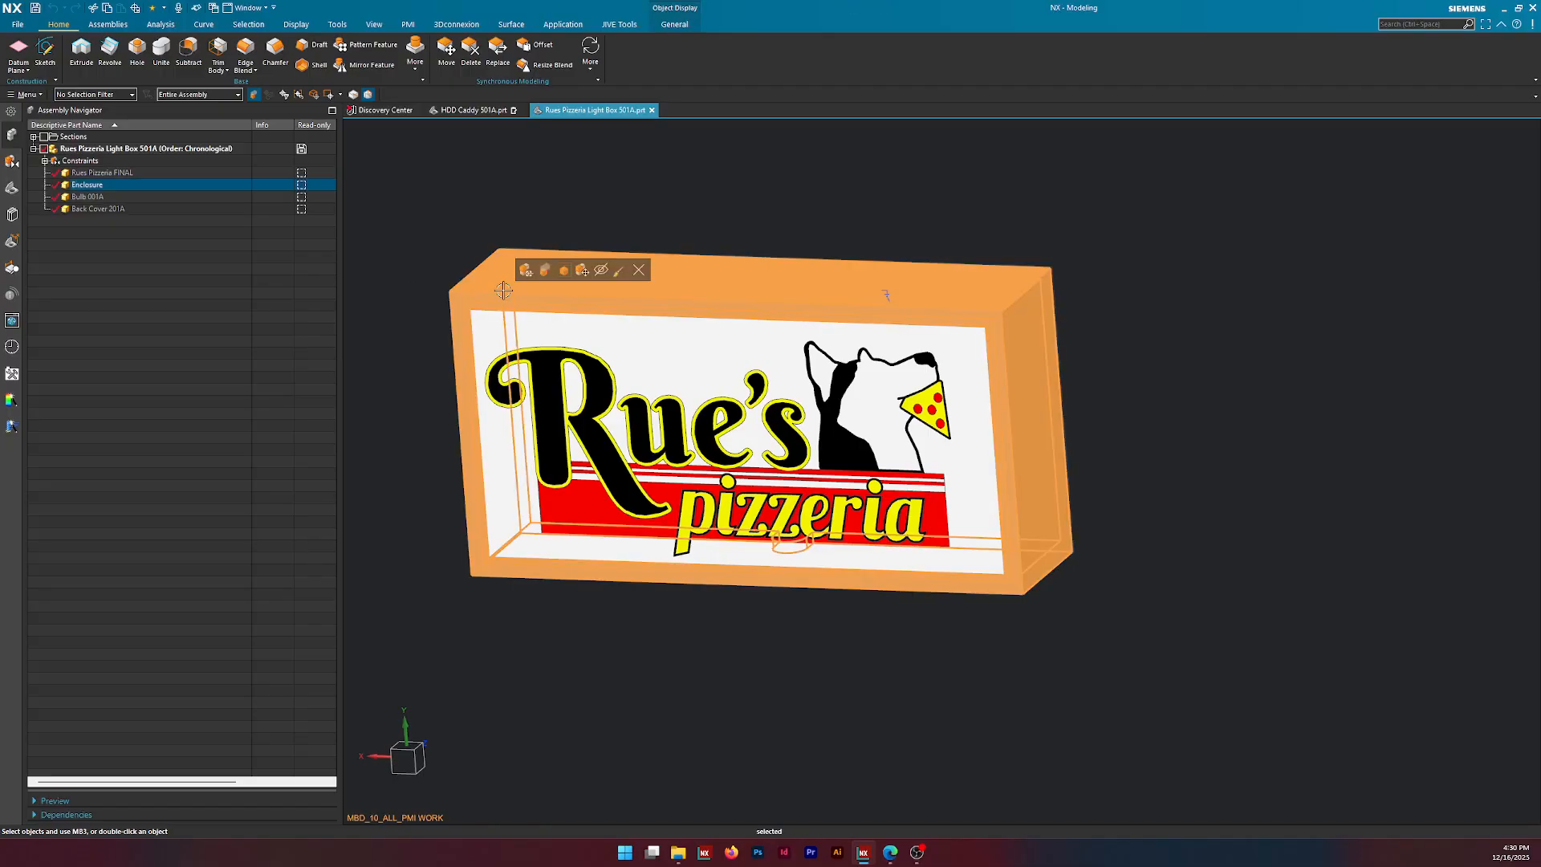
left_click(881, 750)
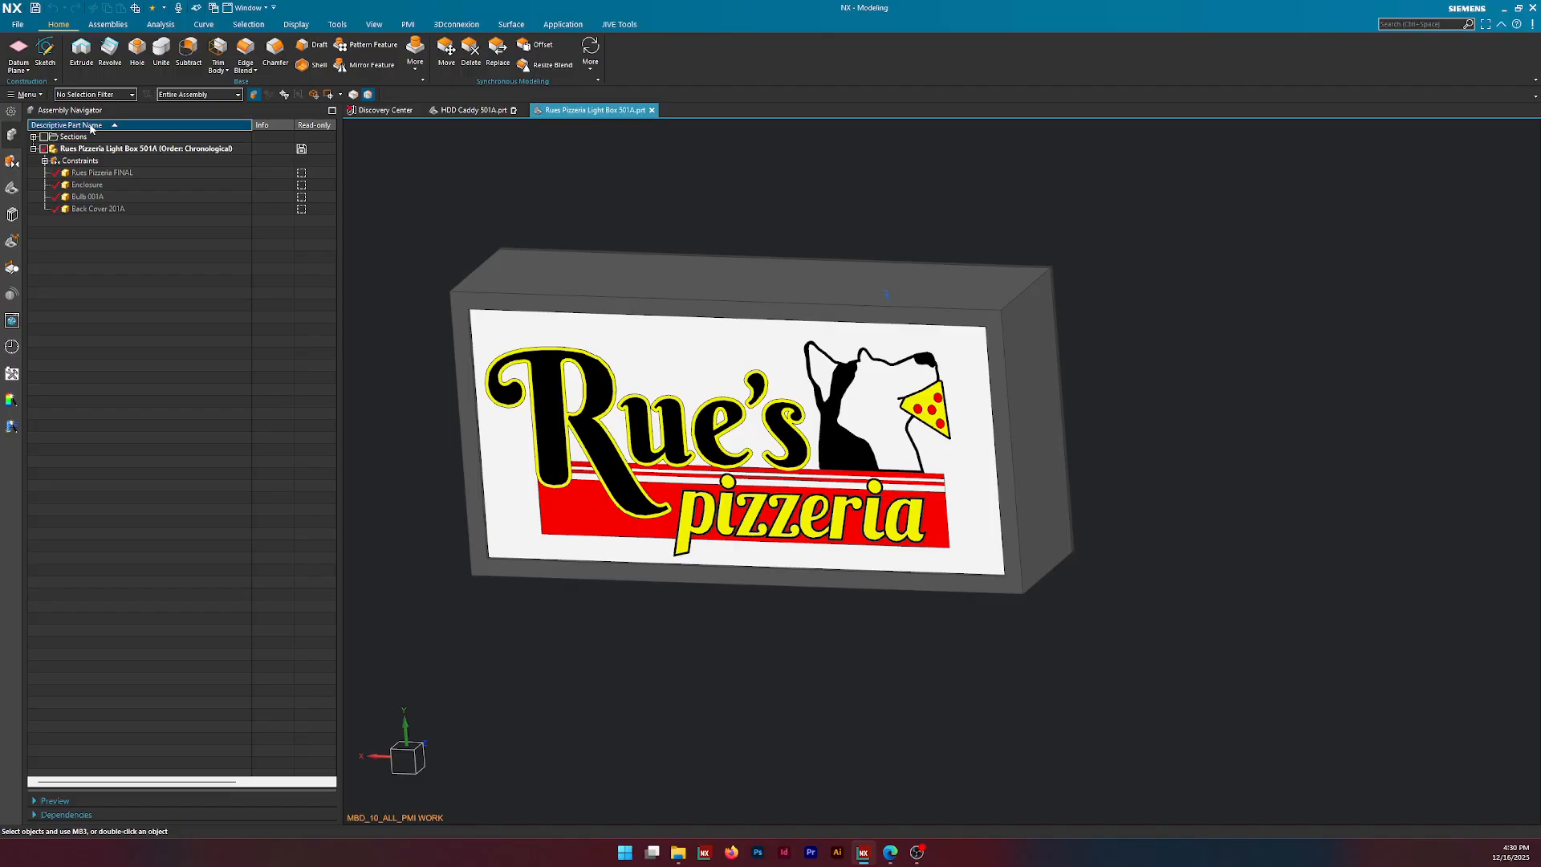
right_click(90, 127)
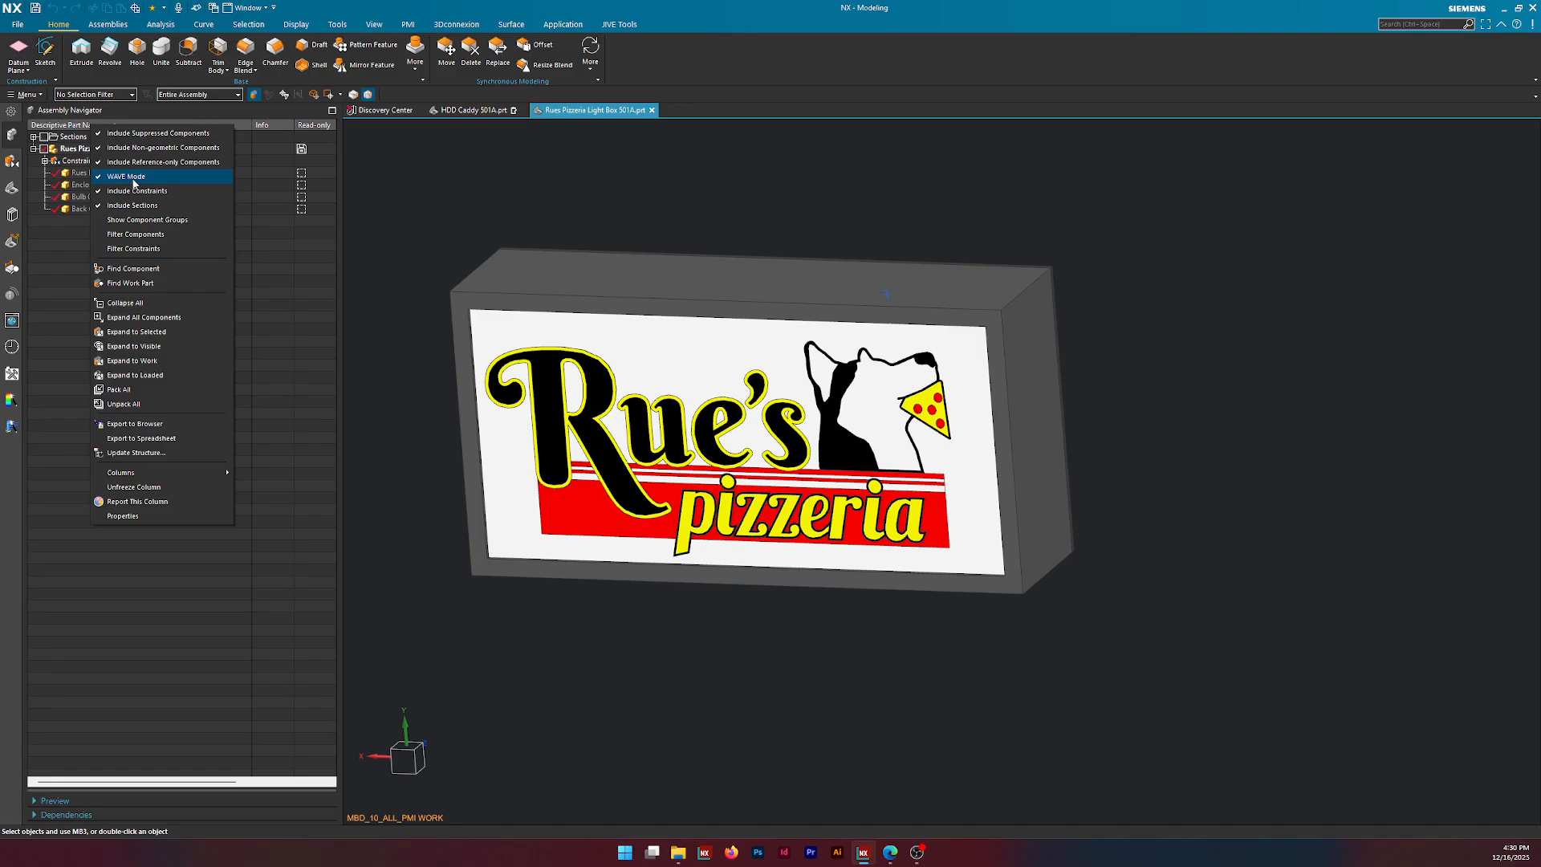
left_click(292, 281)
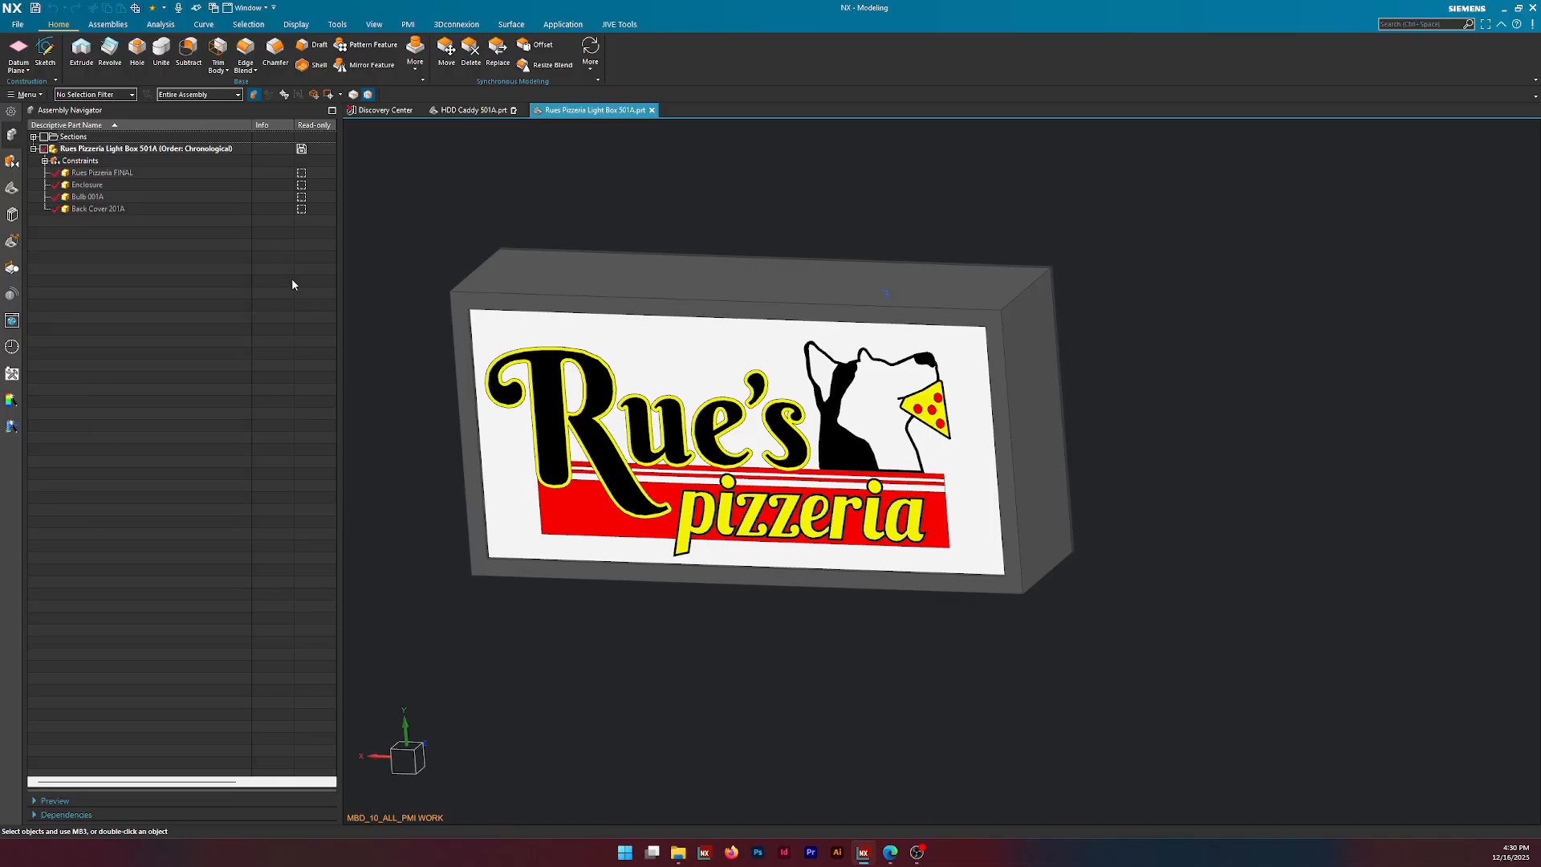
Open the Enclosure component in its own window.
left_click(91, 186)
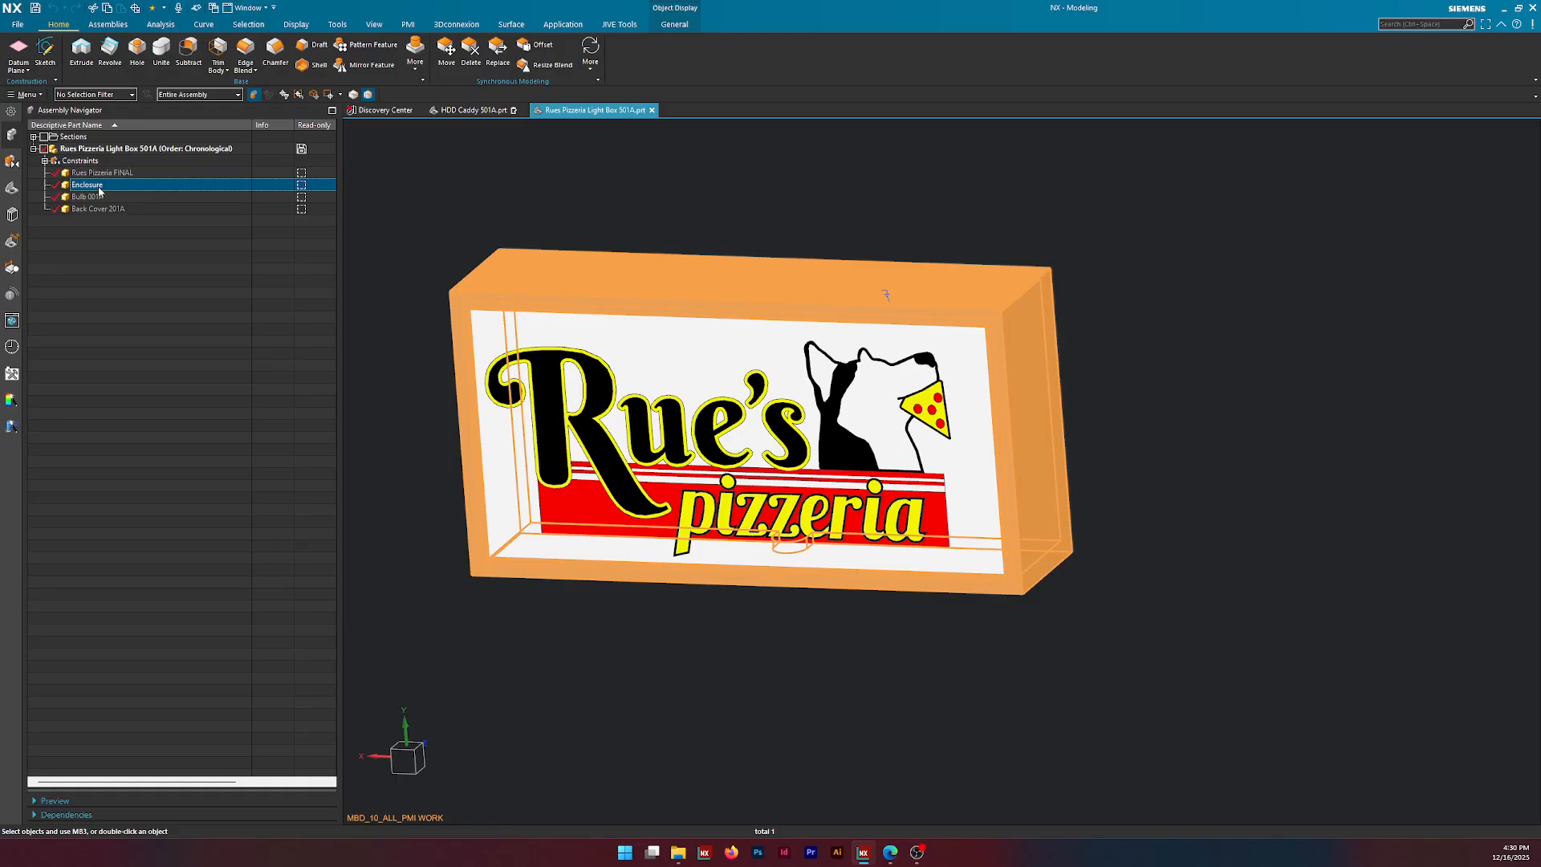
right_click(102, 189)
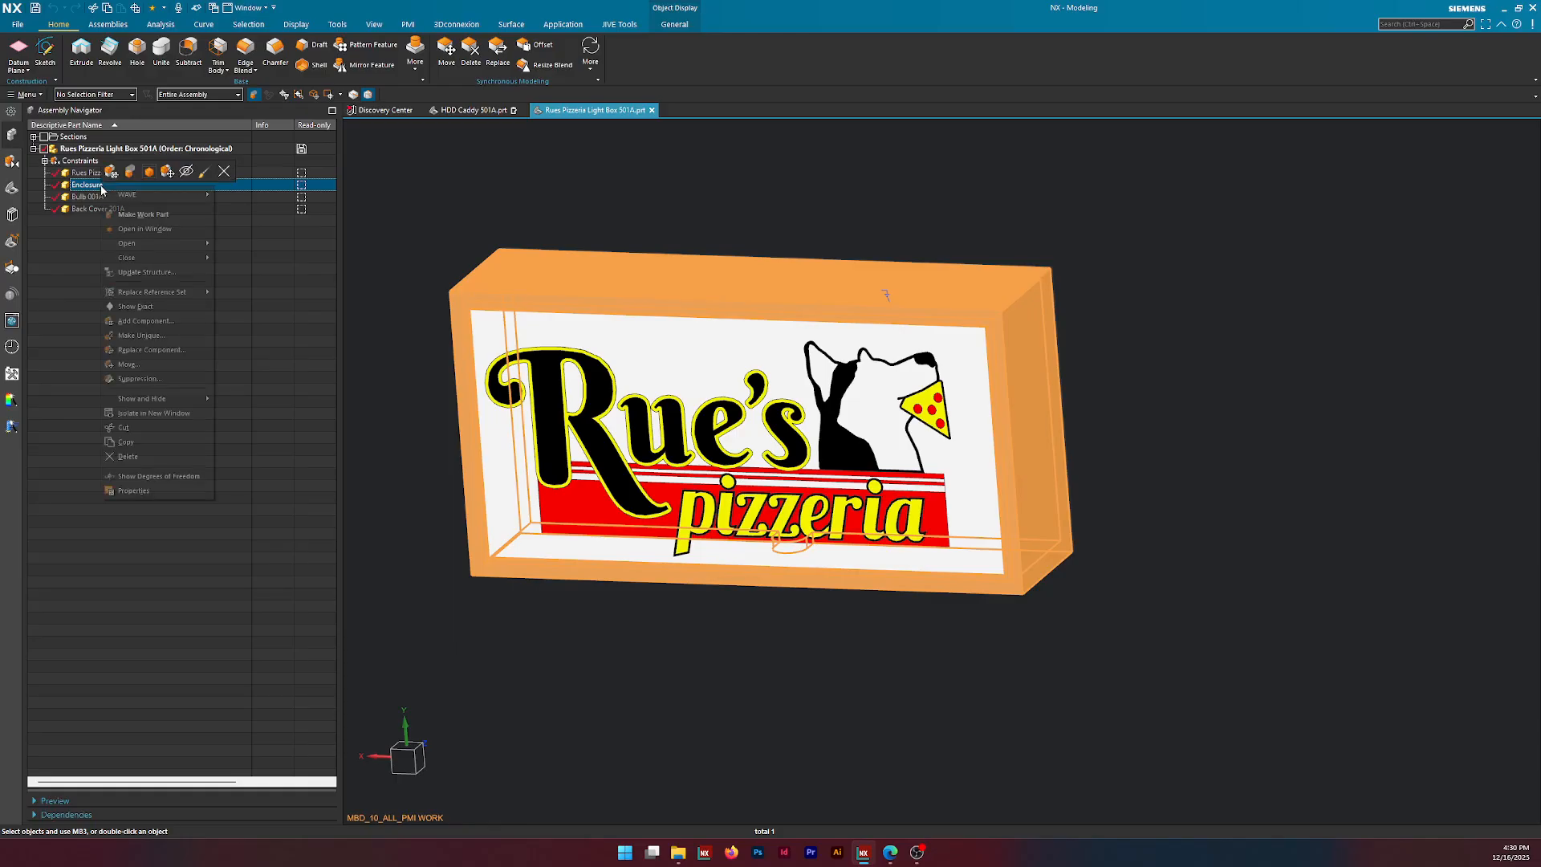
left_click(148, 226)
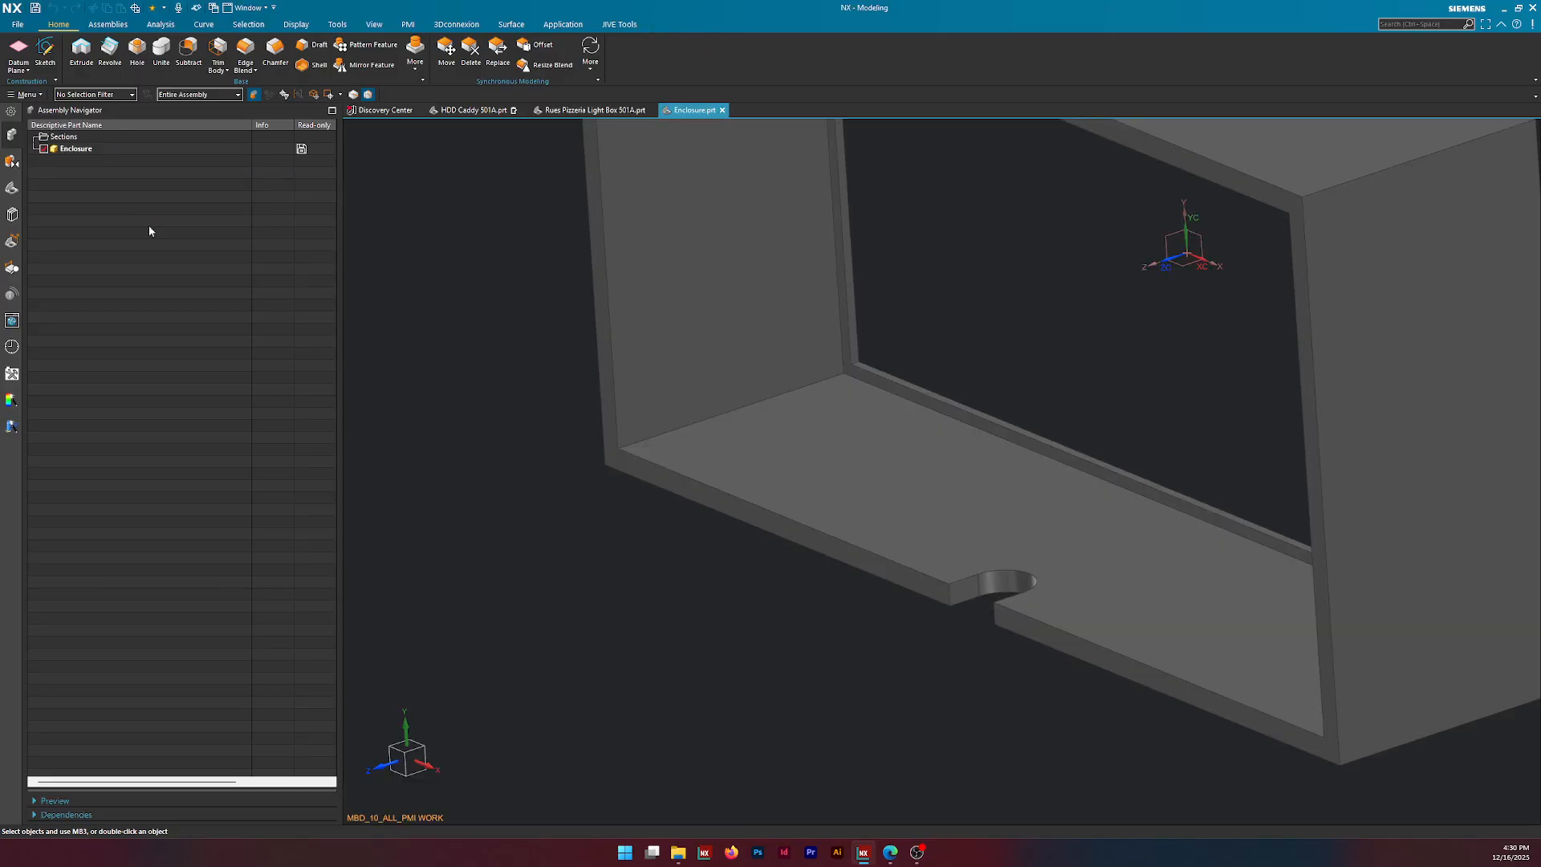
scroll(605, 522, "down", 5)
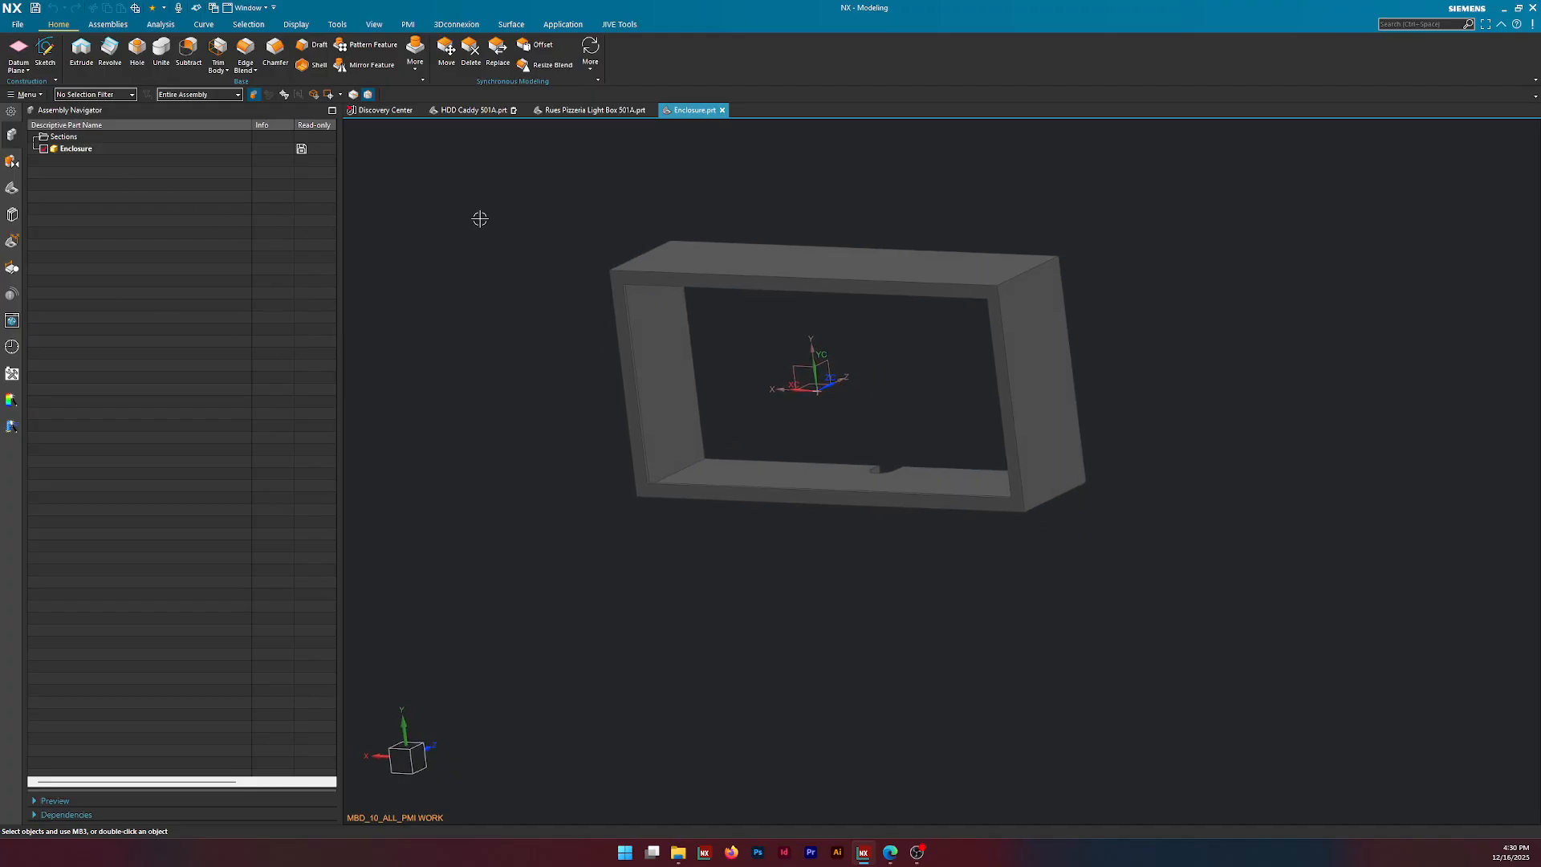
Review the WAVE commands available for the Enclosure part.
right_click(85, 154)
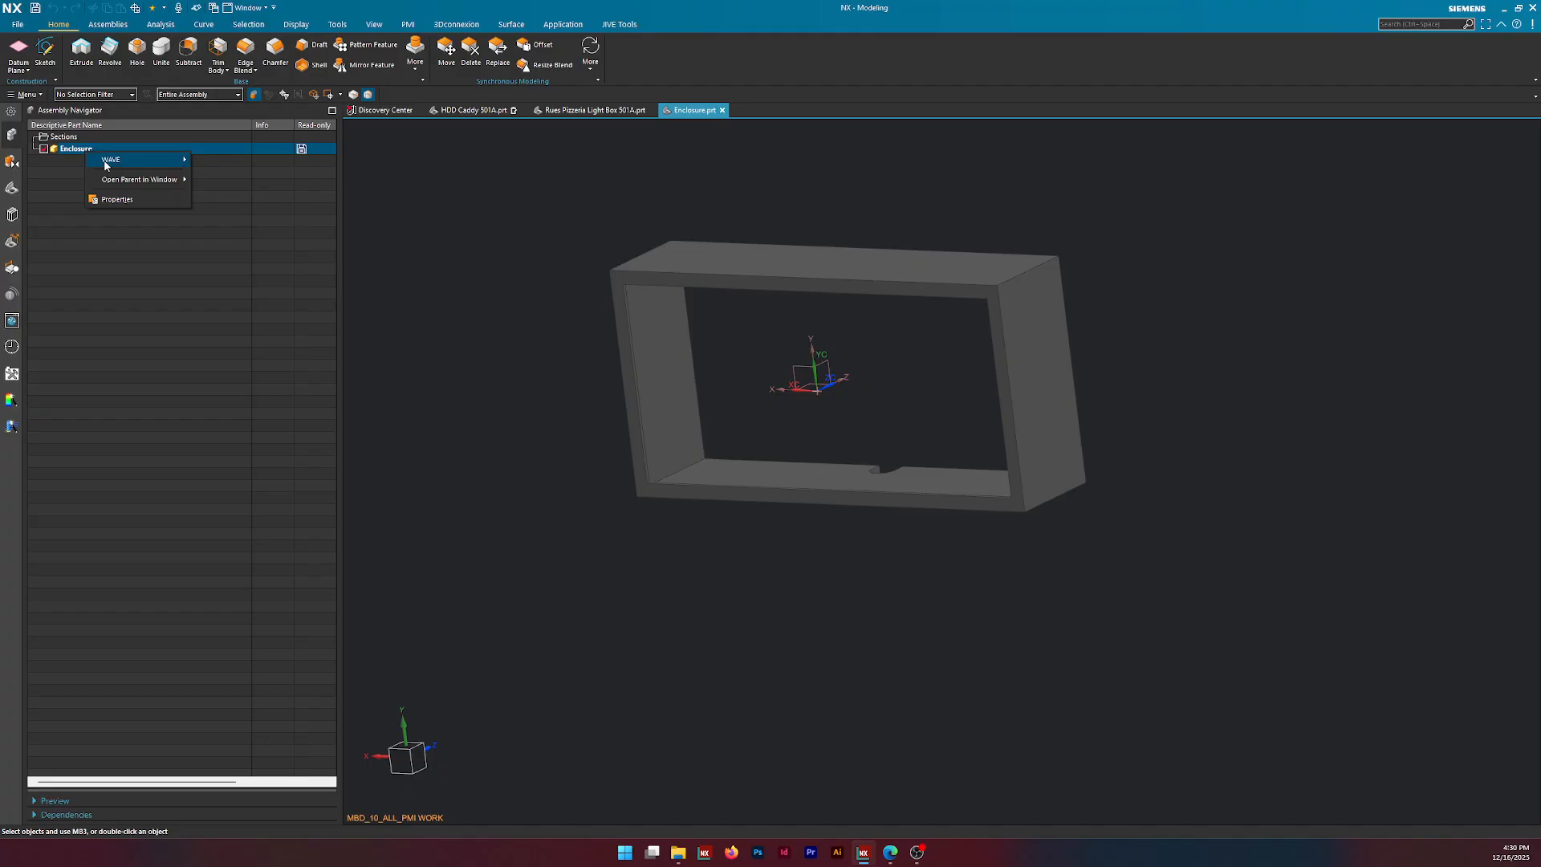
mouse_move(106, 165)
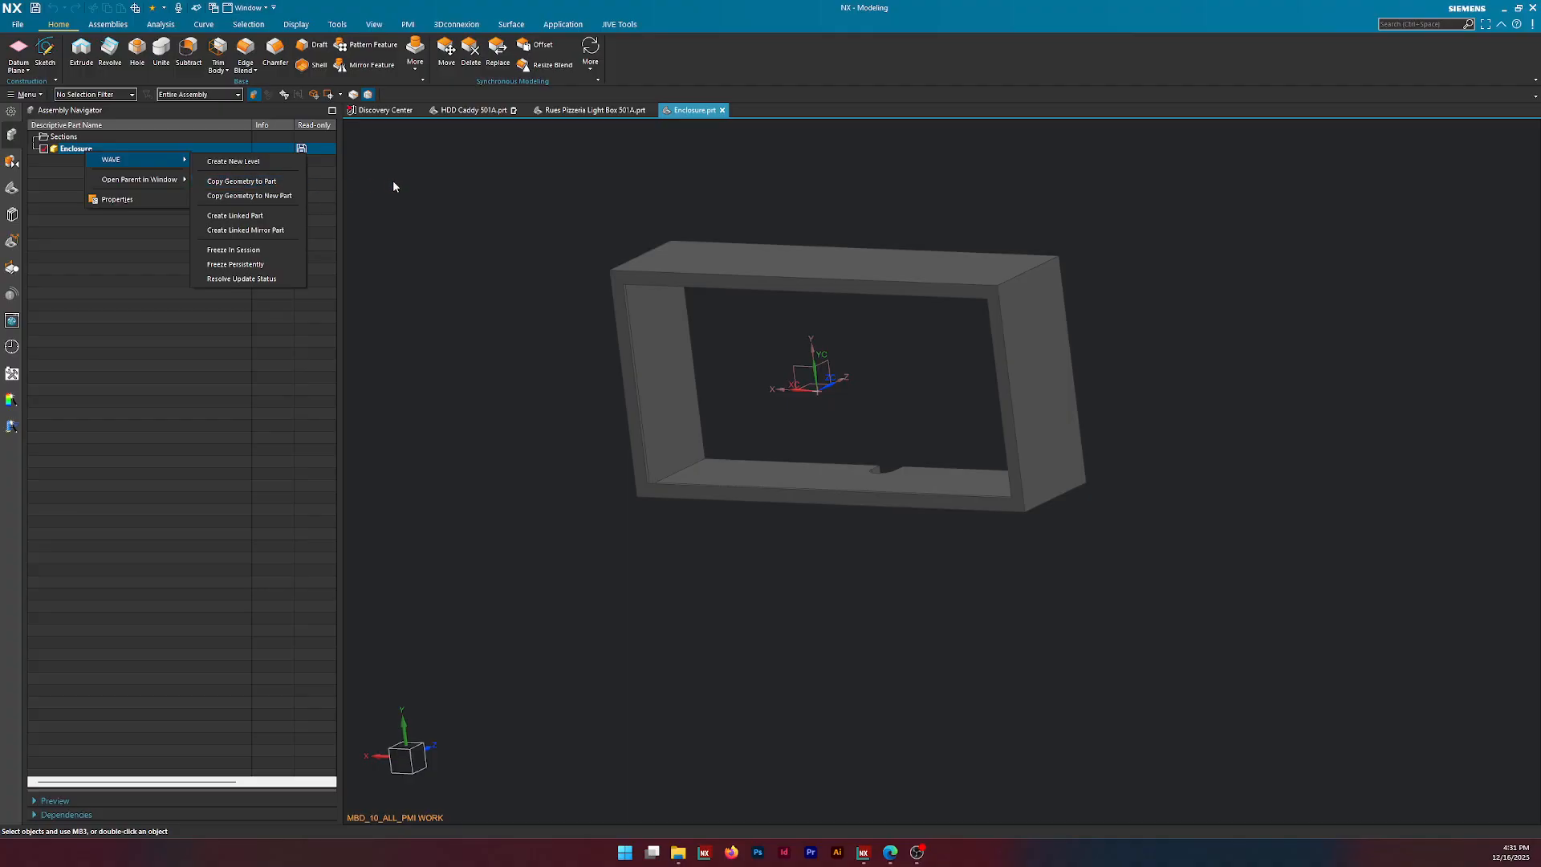
left_click(343, 206)
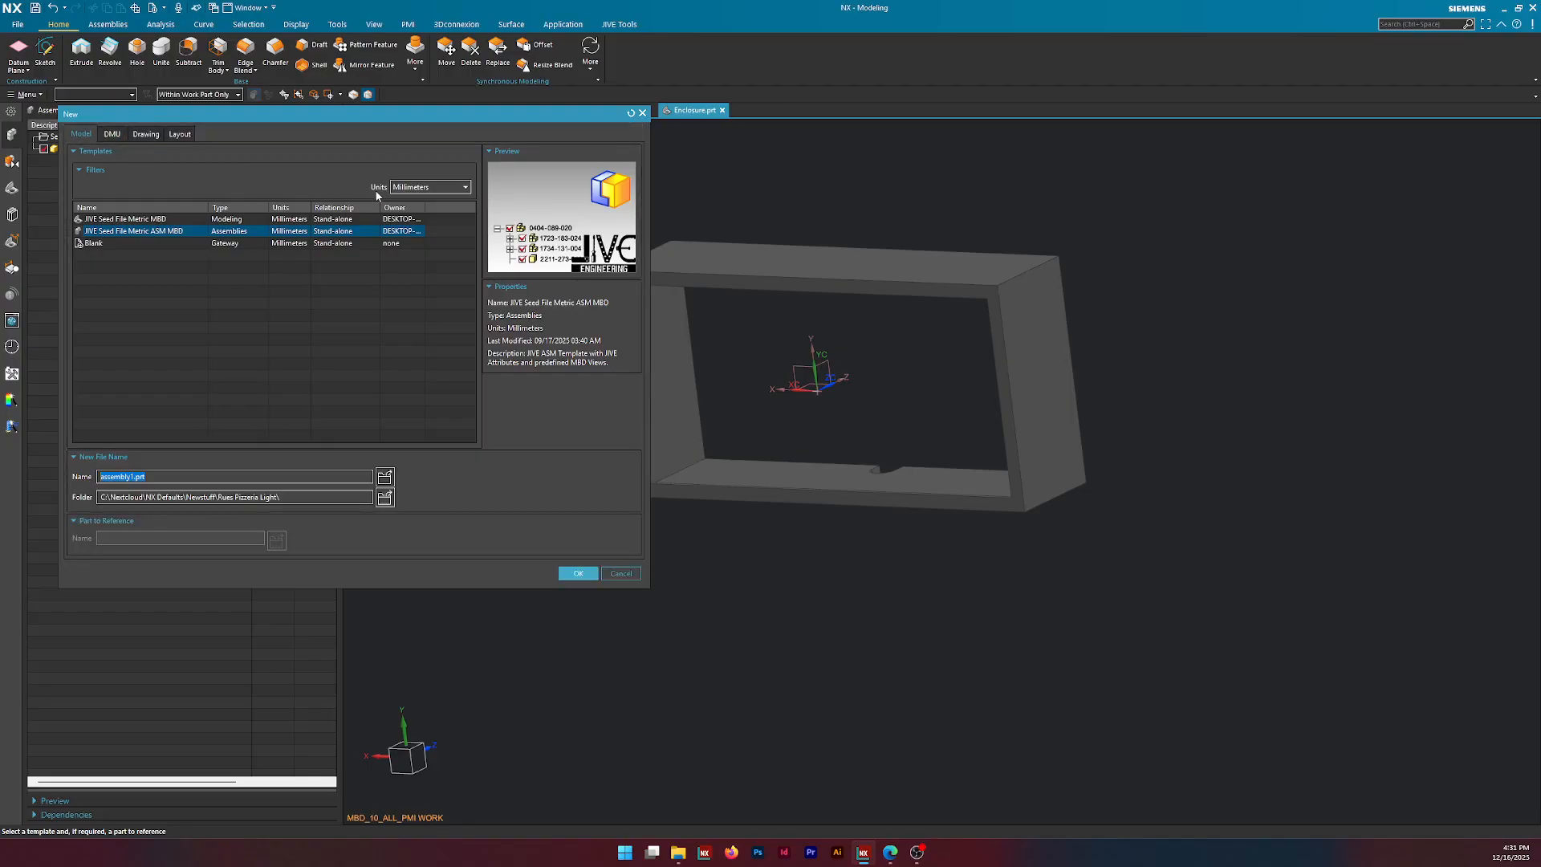
Create a new millimetre modeling part from the JIVE Seed File Metric MBD template and show its model history.
left_click(167, 220)
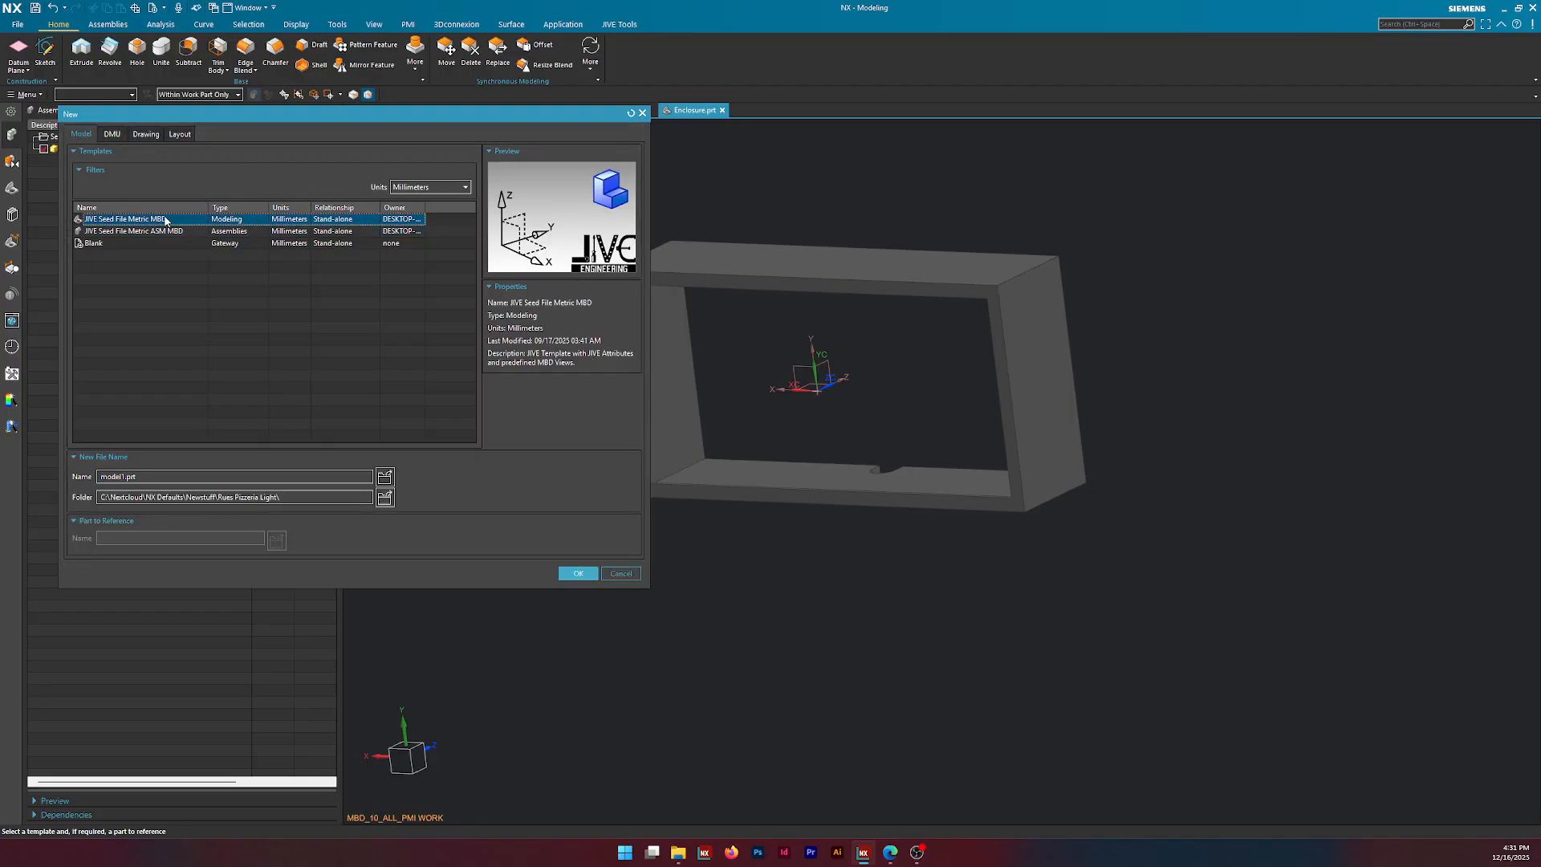
left_click(578, 573)
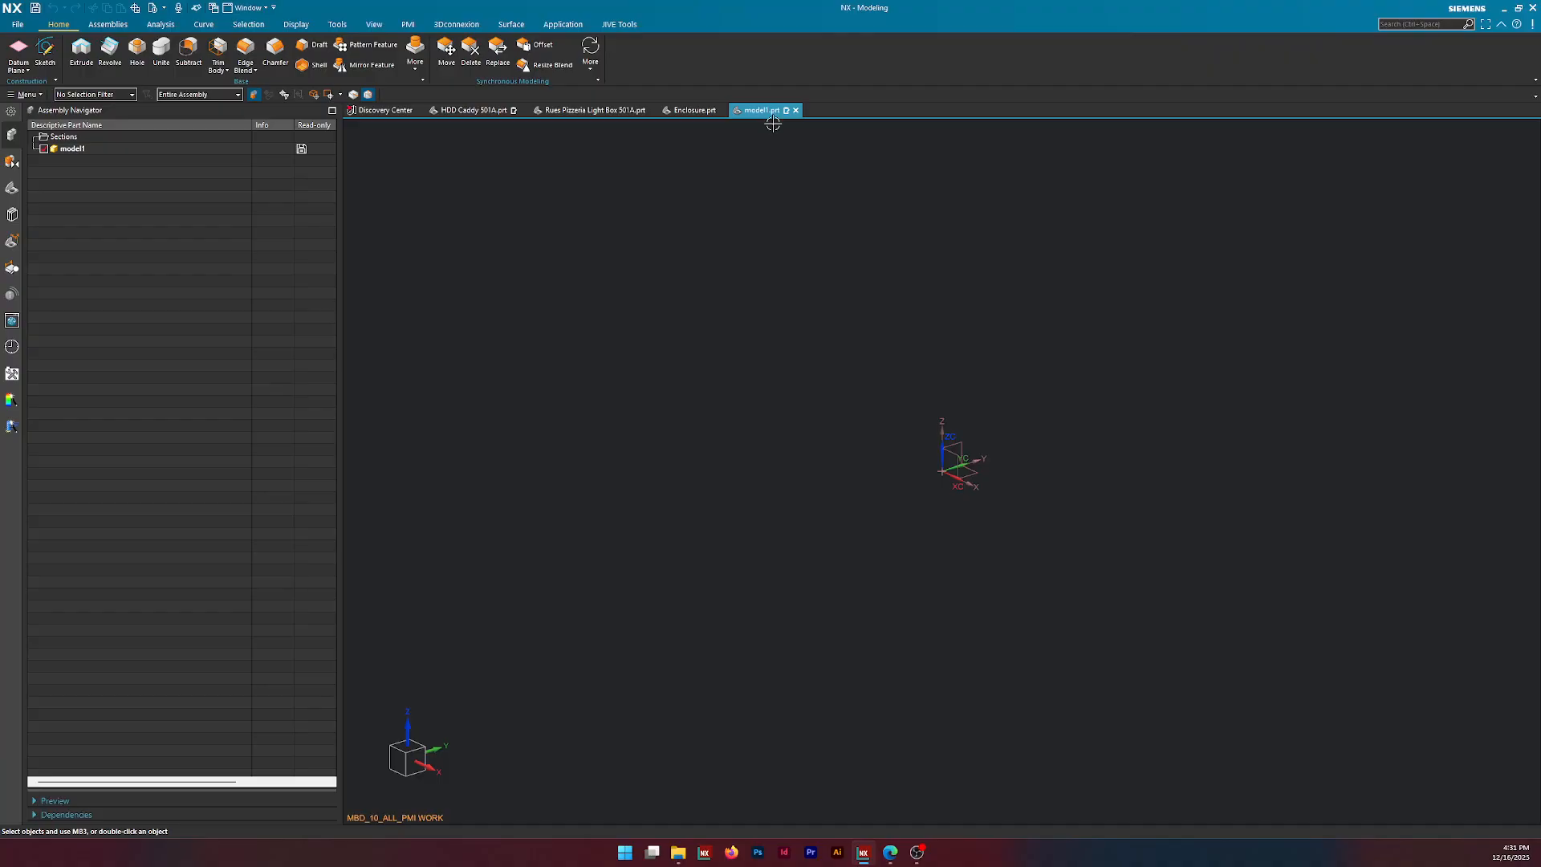
left_click(12, 188)
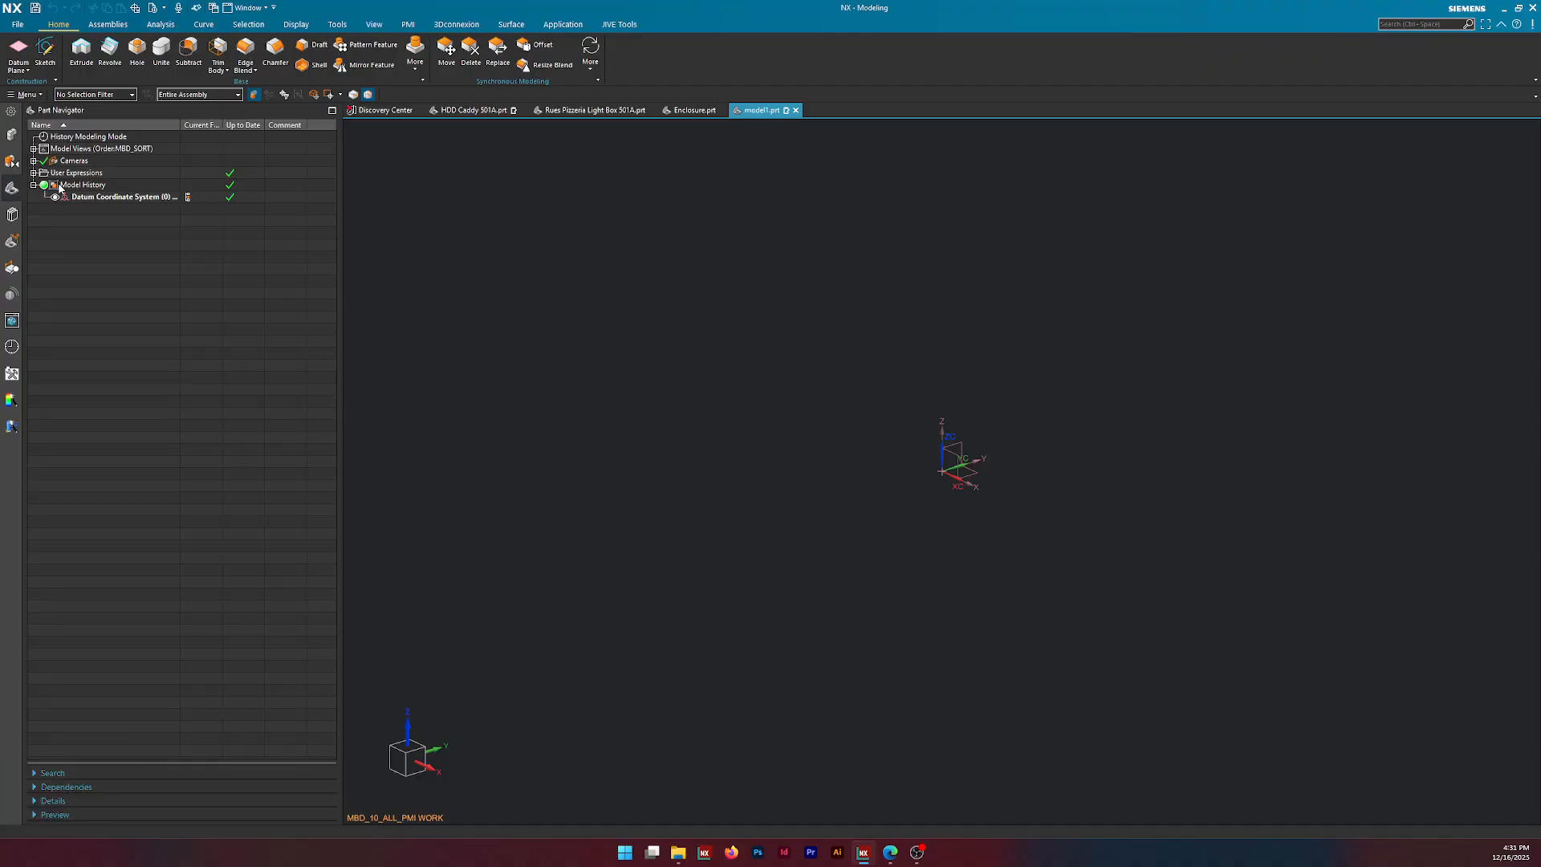
Return to the Enclosure part and start WAVE Copy Geometry to Part, accepting position-independent linked features.
left_click(692, 110)
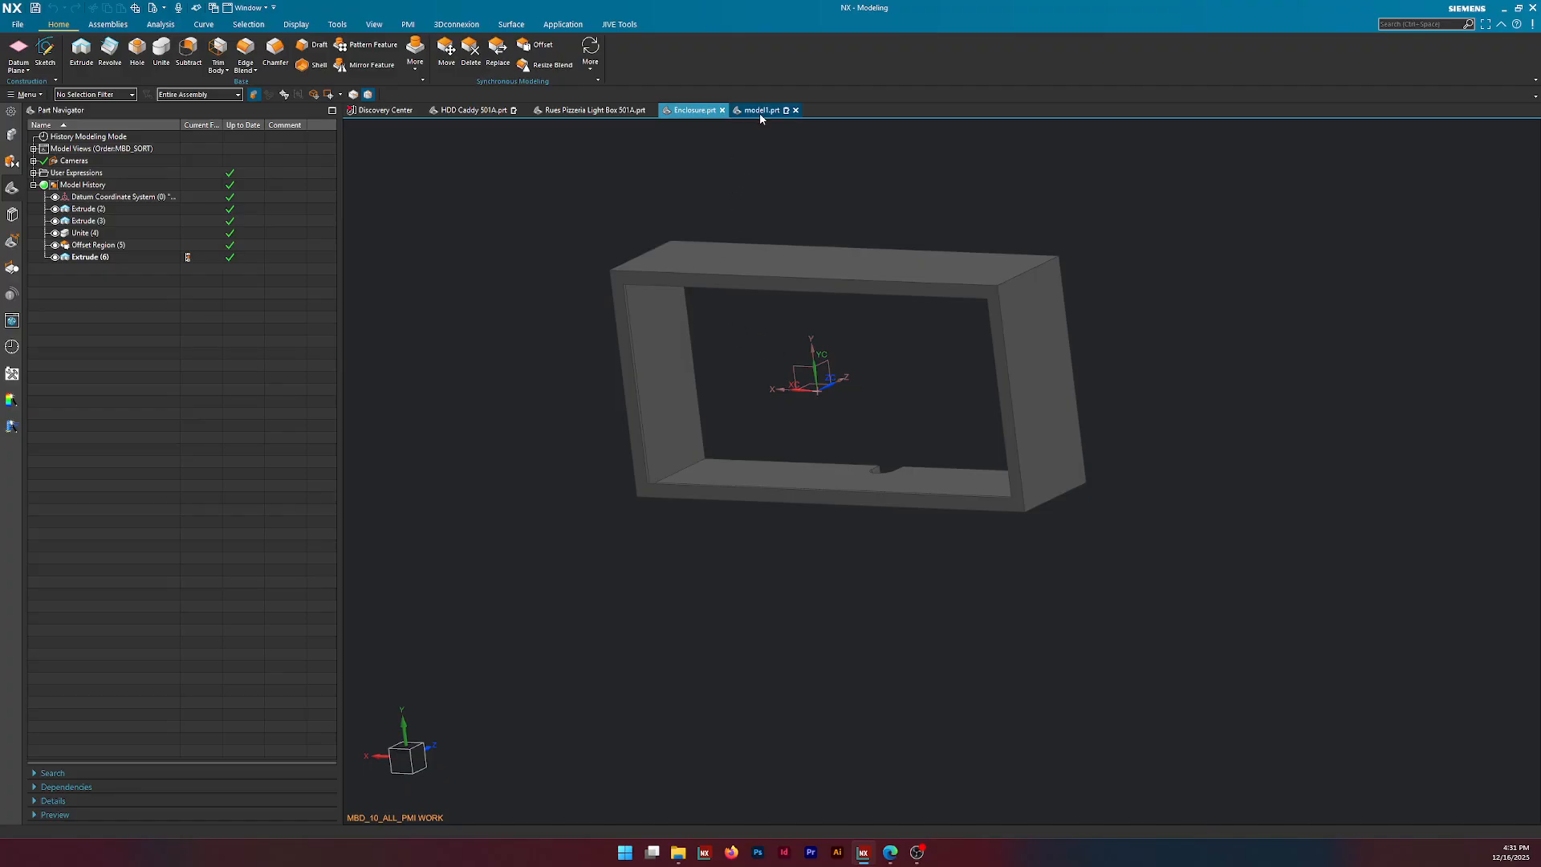
mouse_move(763, 112)
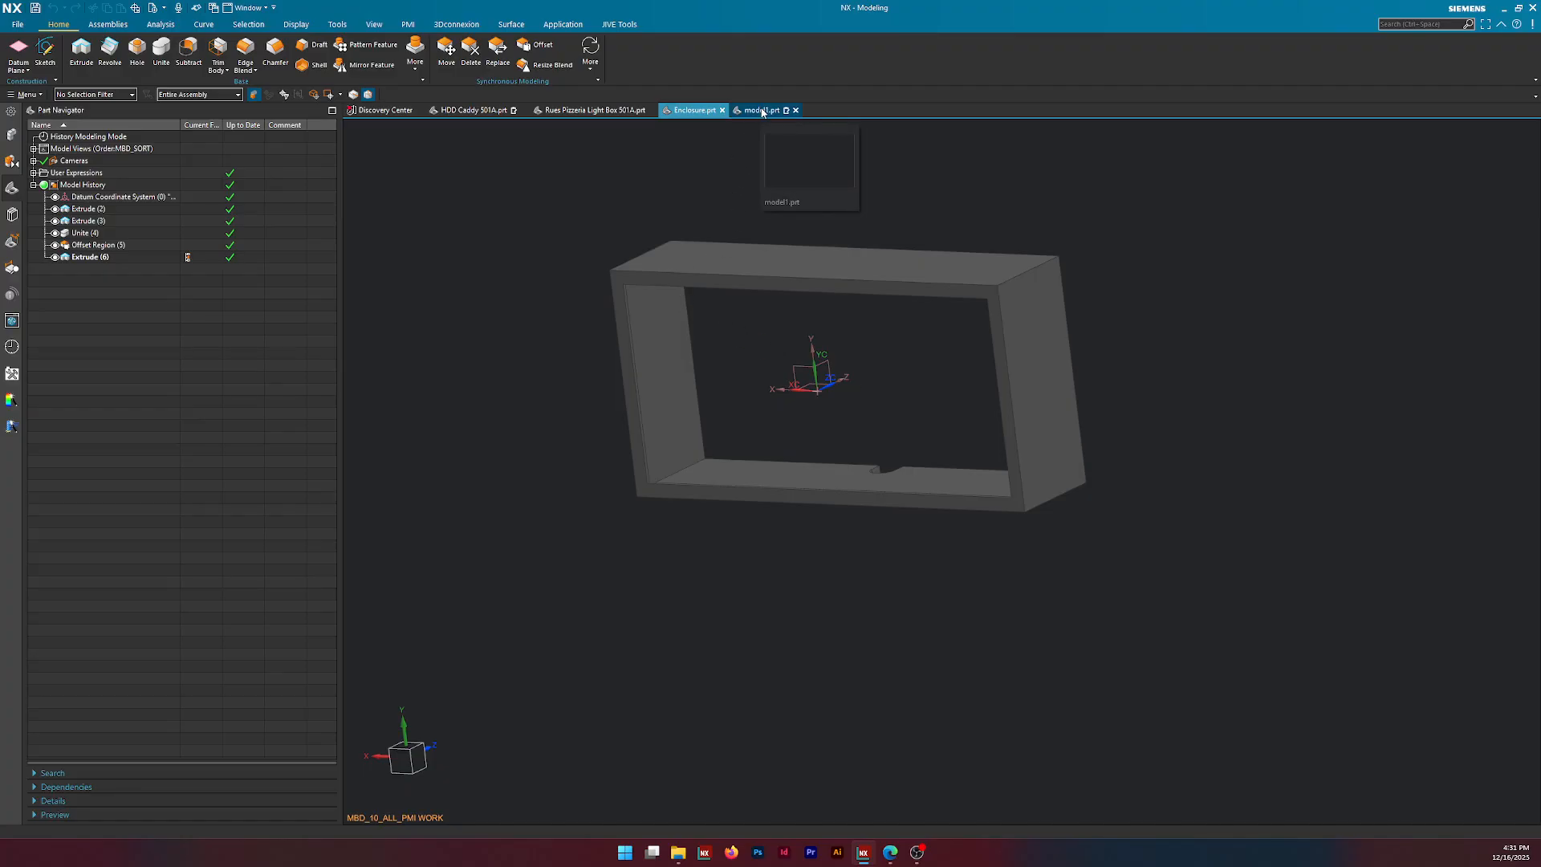
left_click(13, 138)
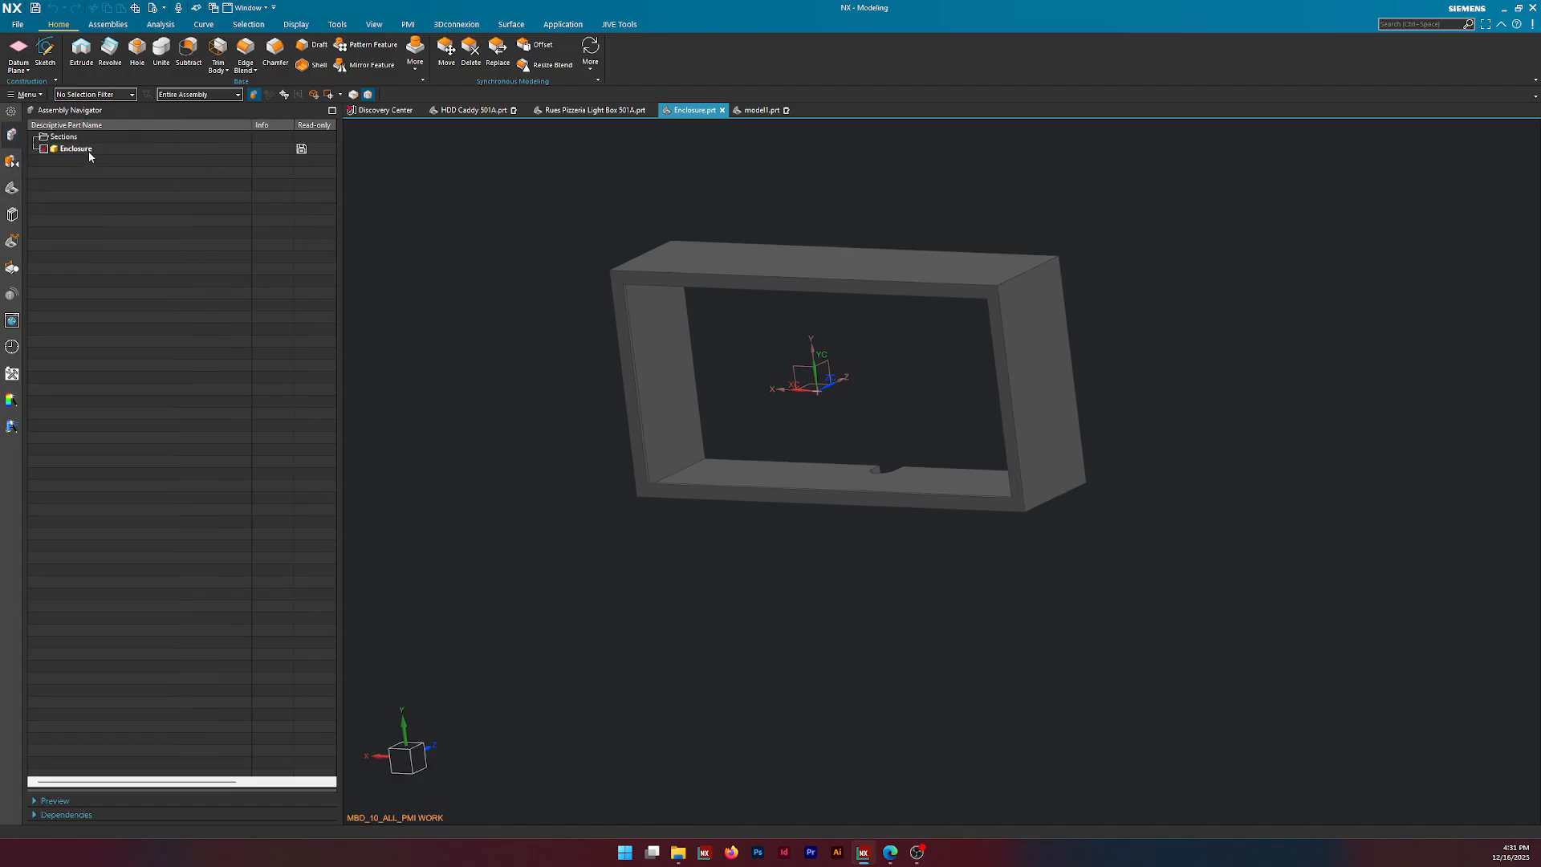
right_click(89, 153)
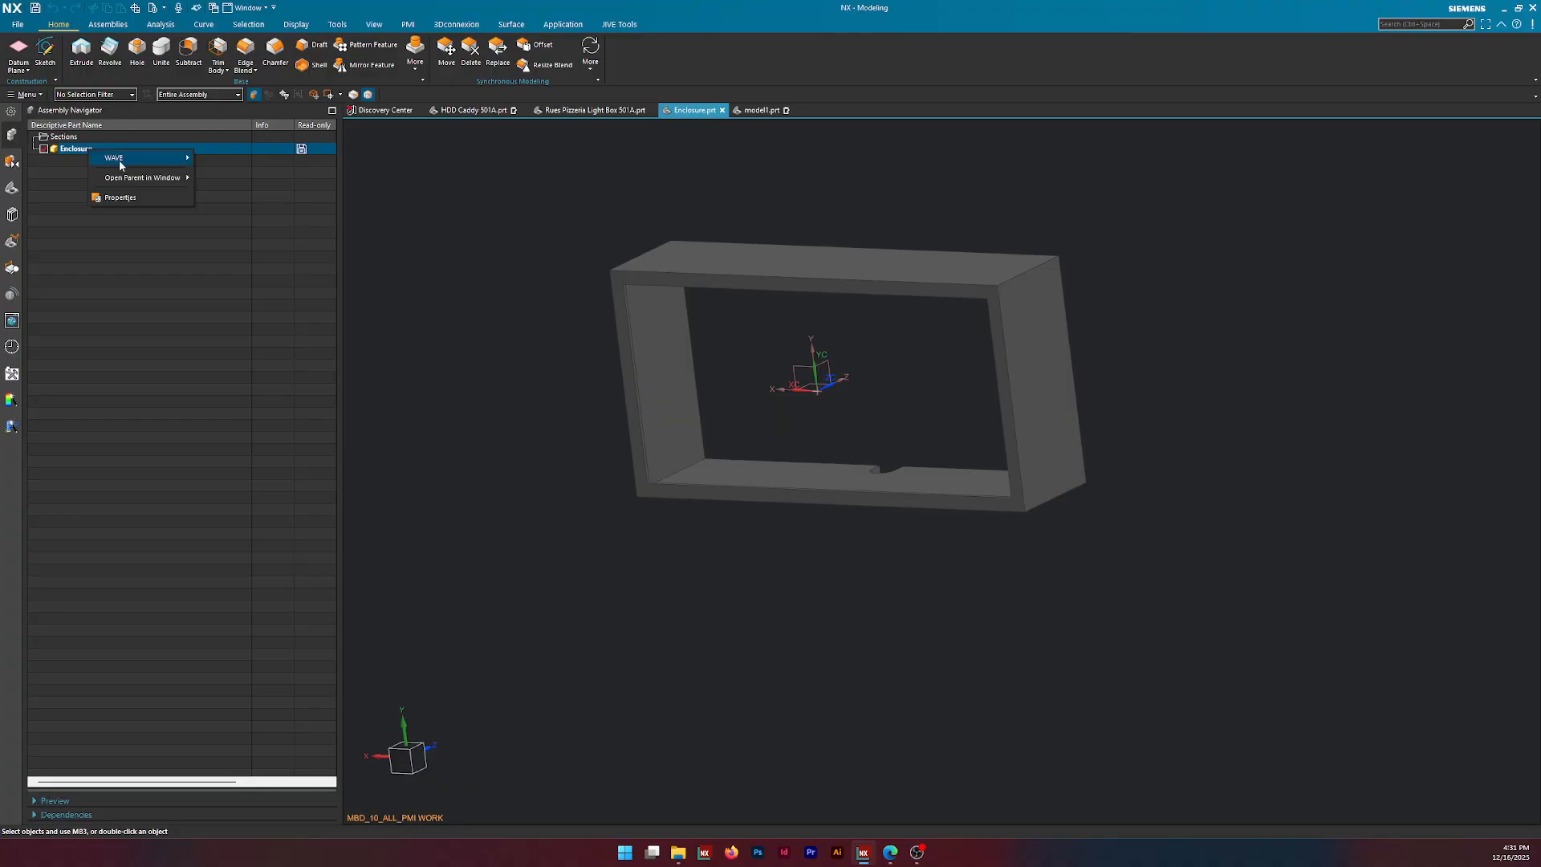
mouse_move(120, 167)
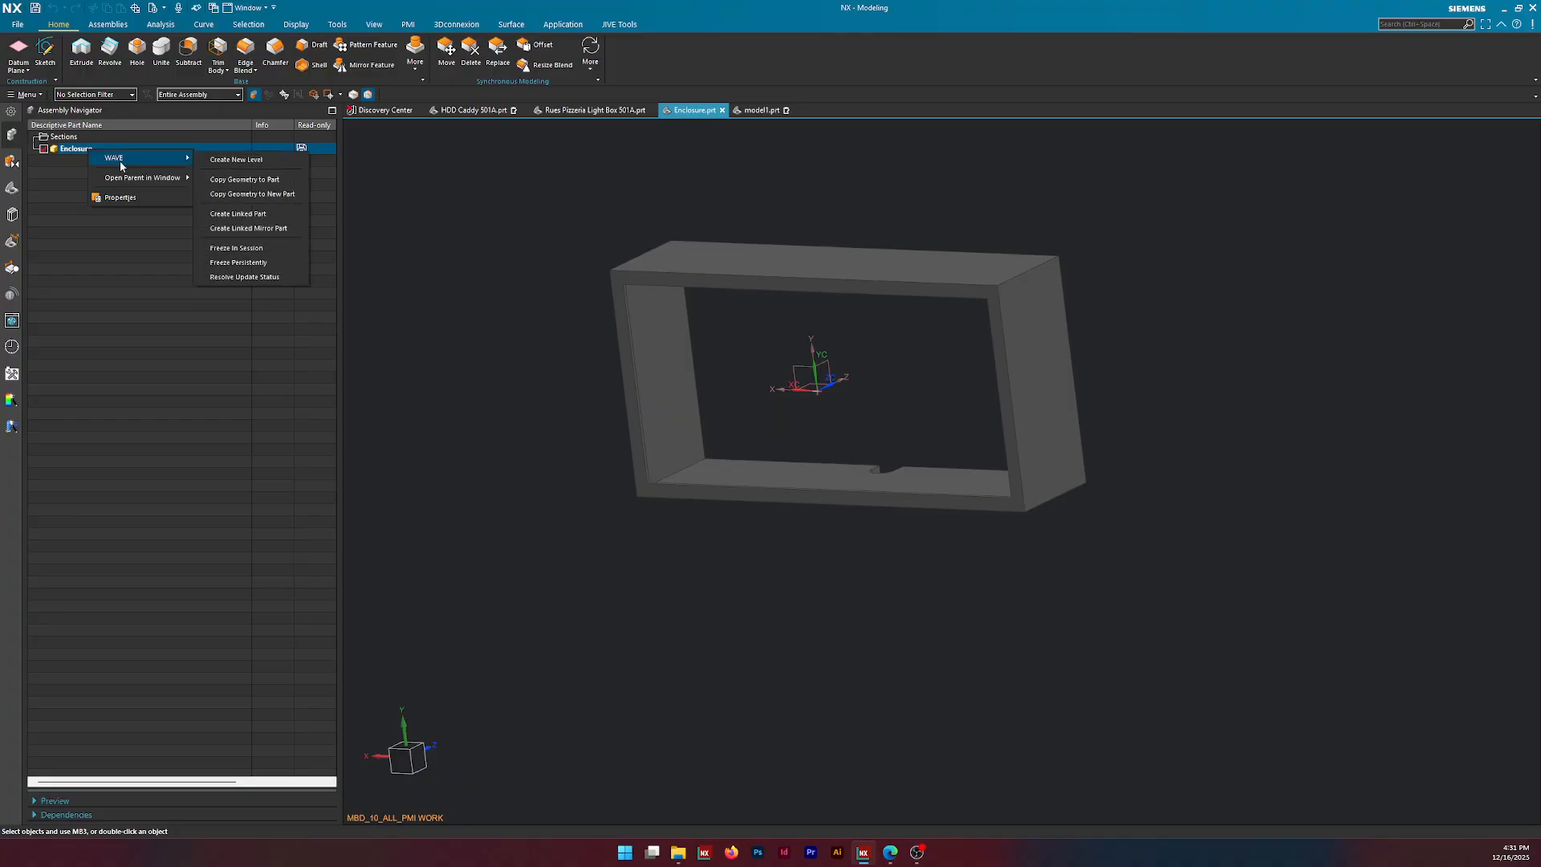
left_click(283, 185)
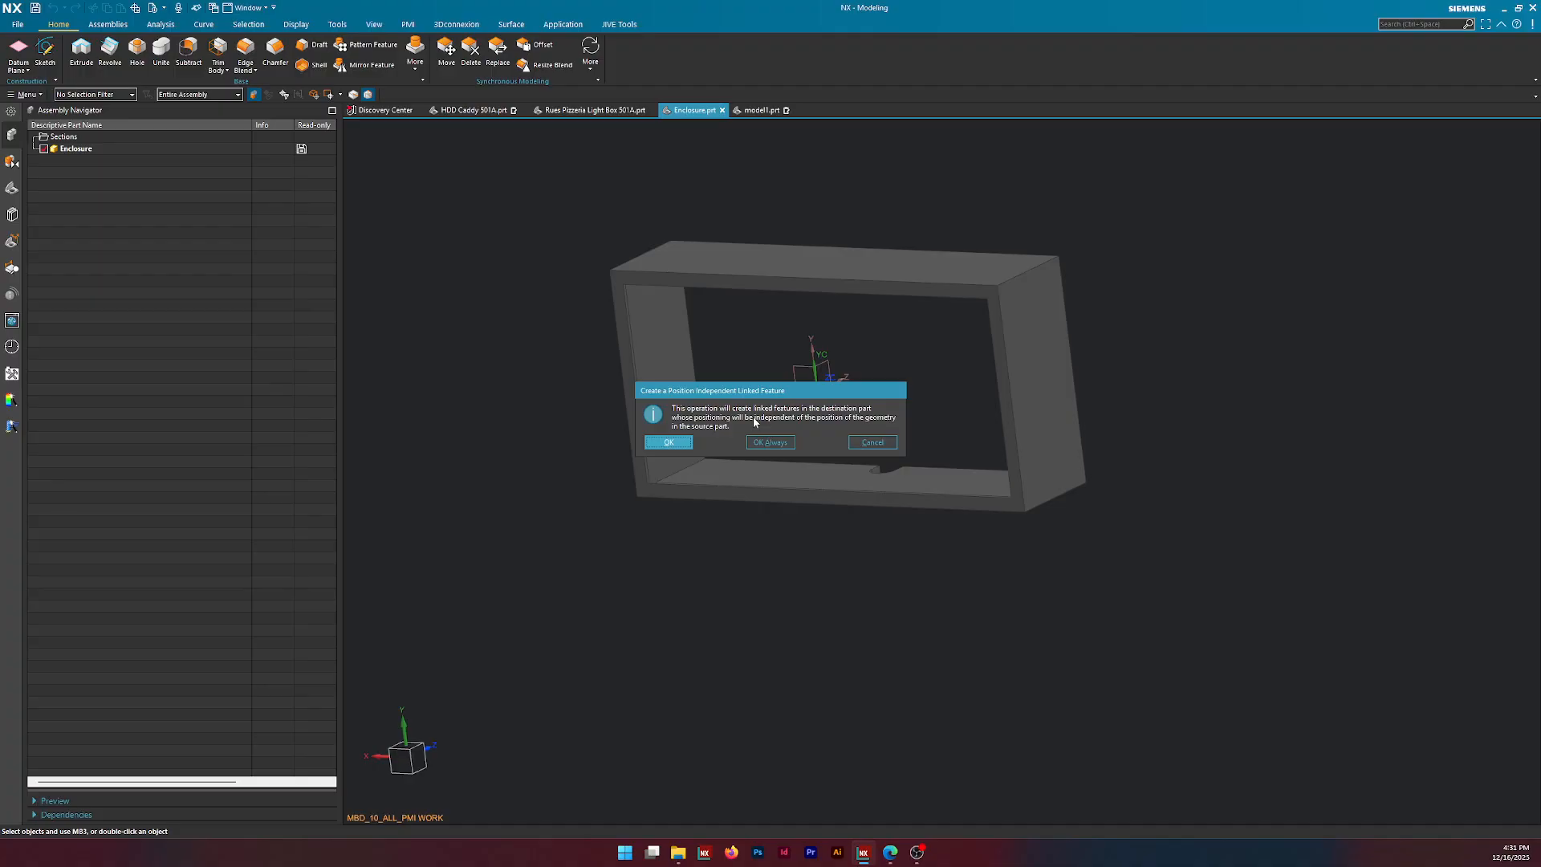
left_click(669, 441)
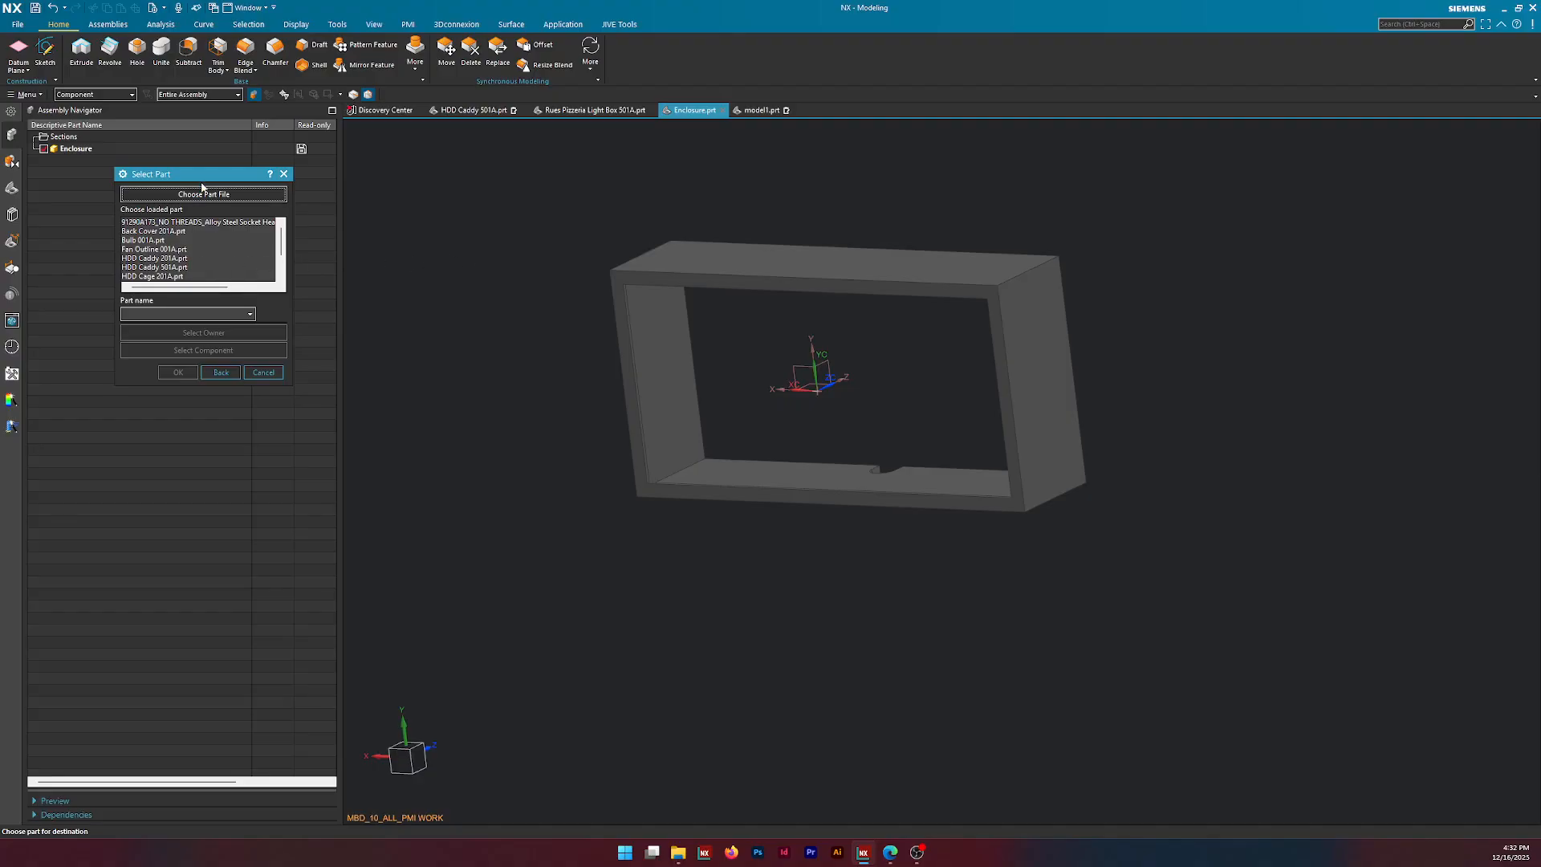
Choose the loaded part model1.prt as the destination for the copied geometry.
left_click_drag(209, 176, 437, 212)
scroll(413, 299, "down", 2)
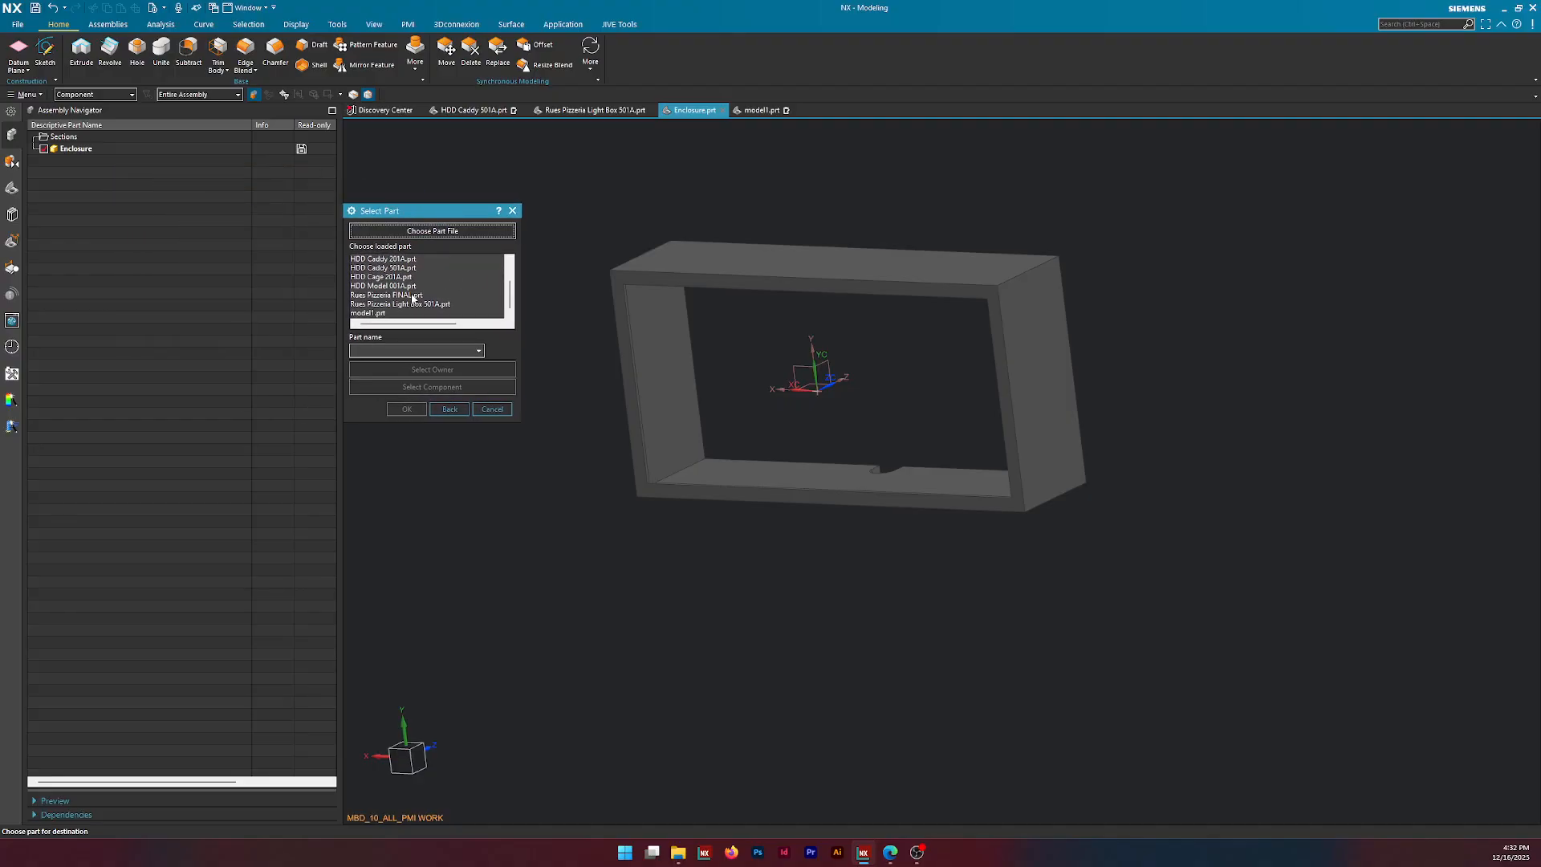
left_click(382, 313)
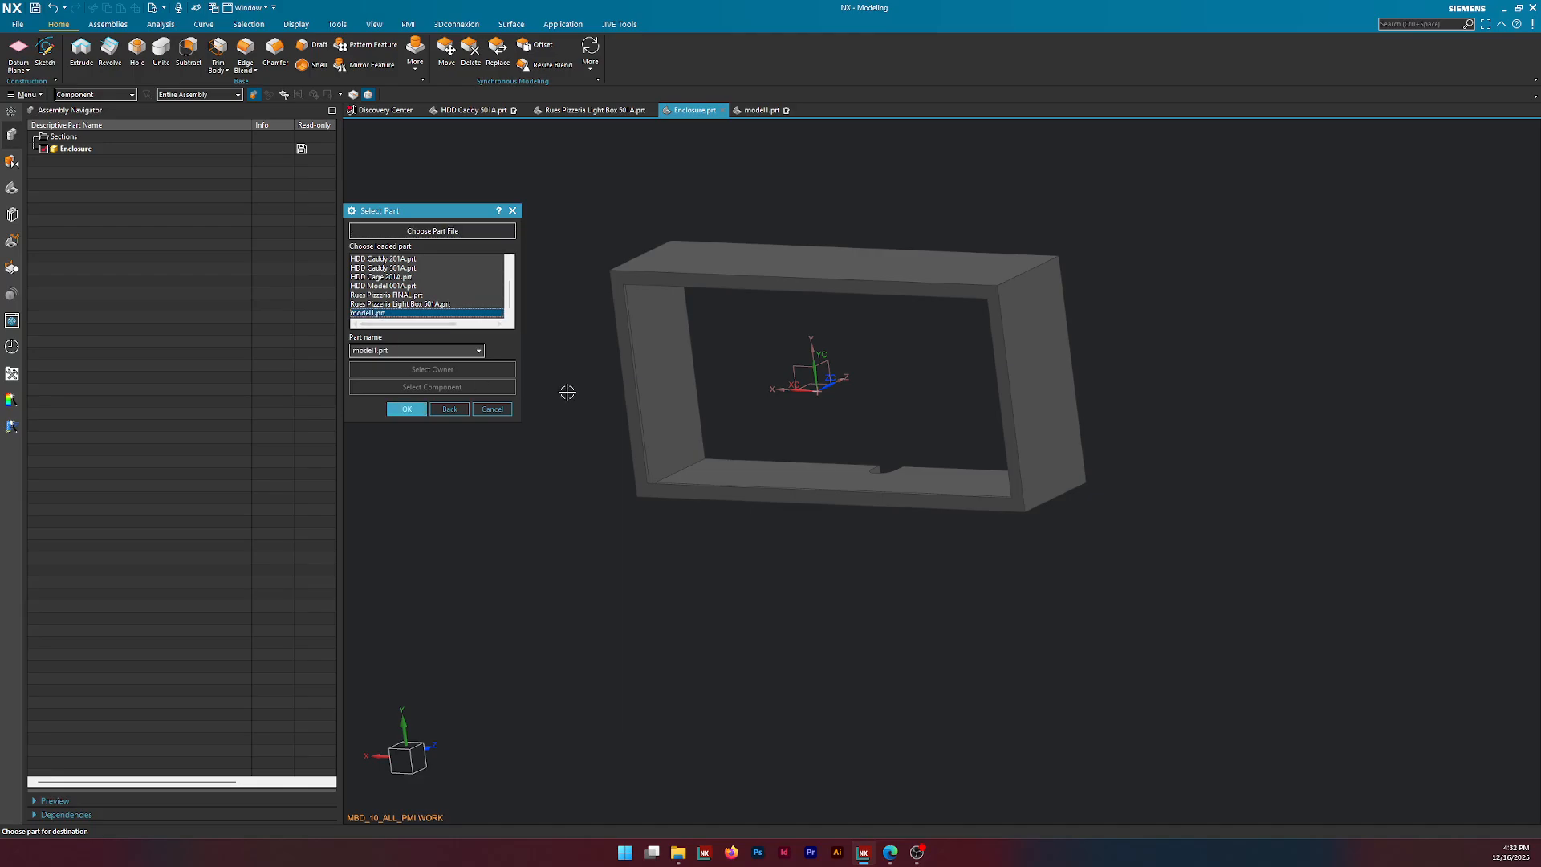
left_click(411, 409)
Copy the enclosure's body into the destination part, restricting the selection to Solid Body.
left_click_drag(414, 215, 471, 397)
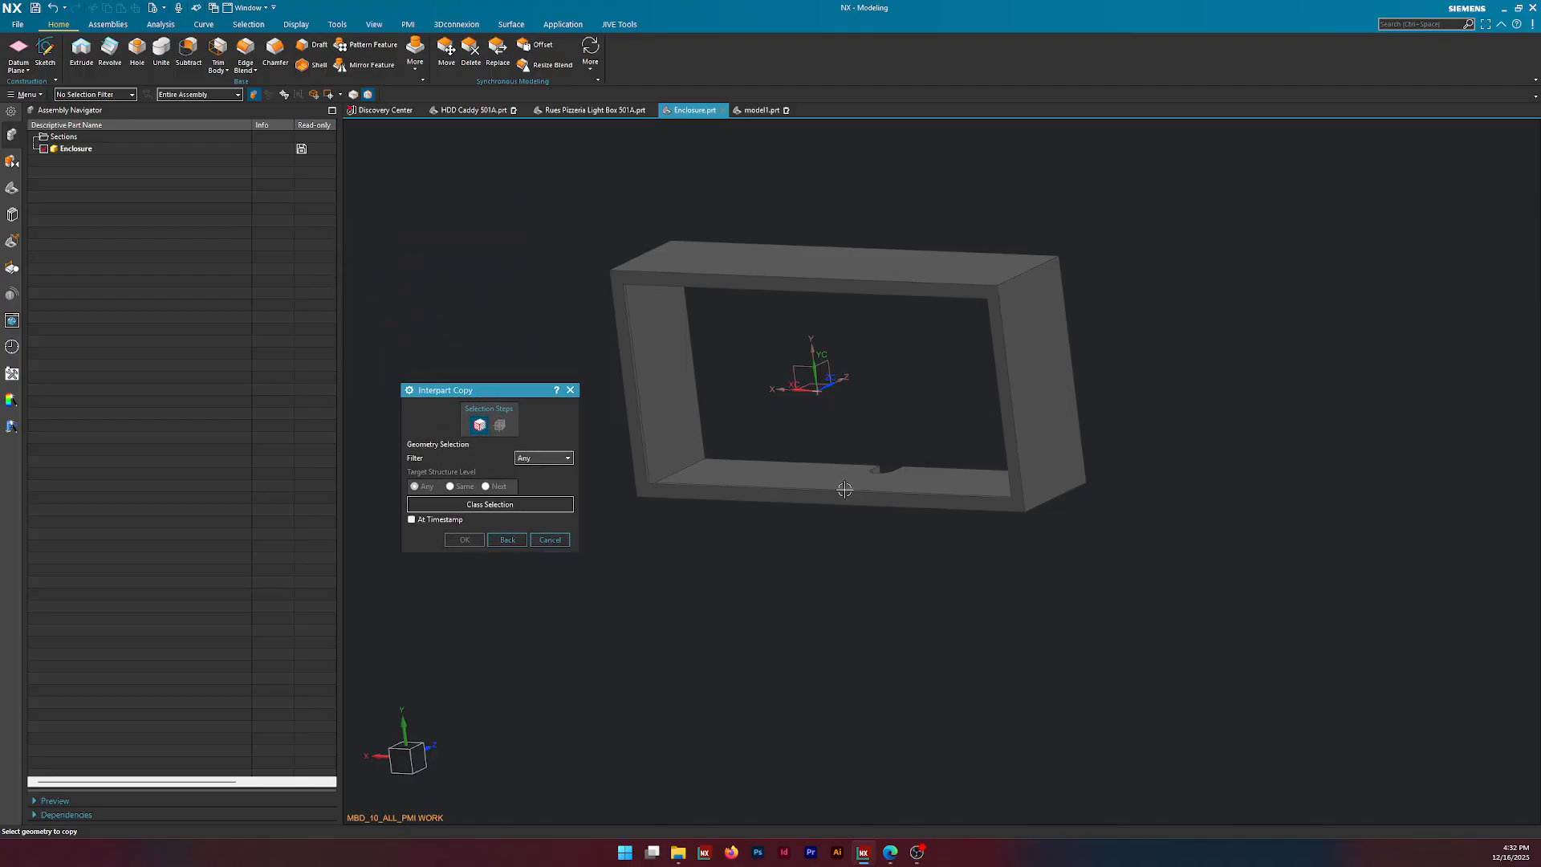
left_click(81, 96)
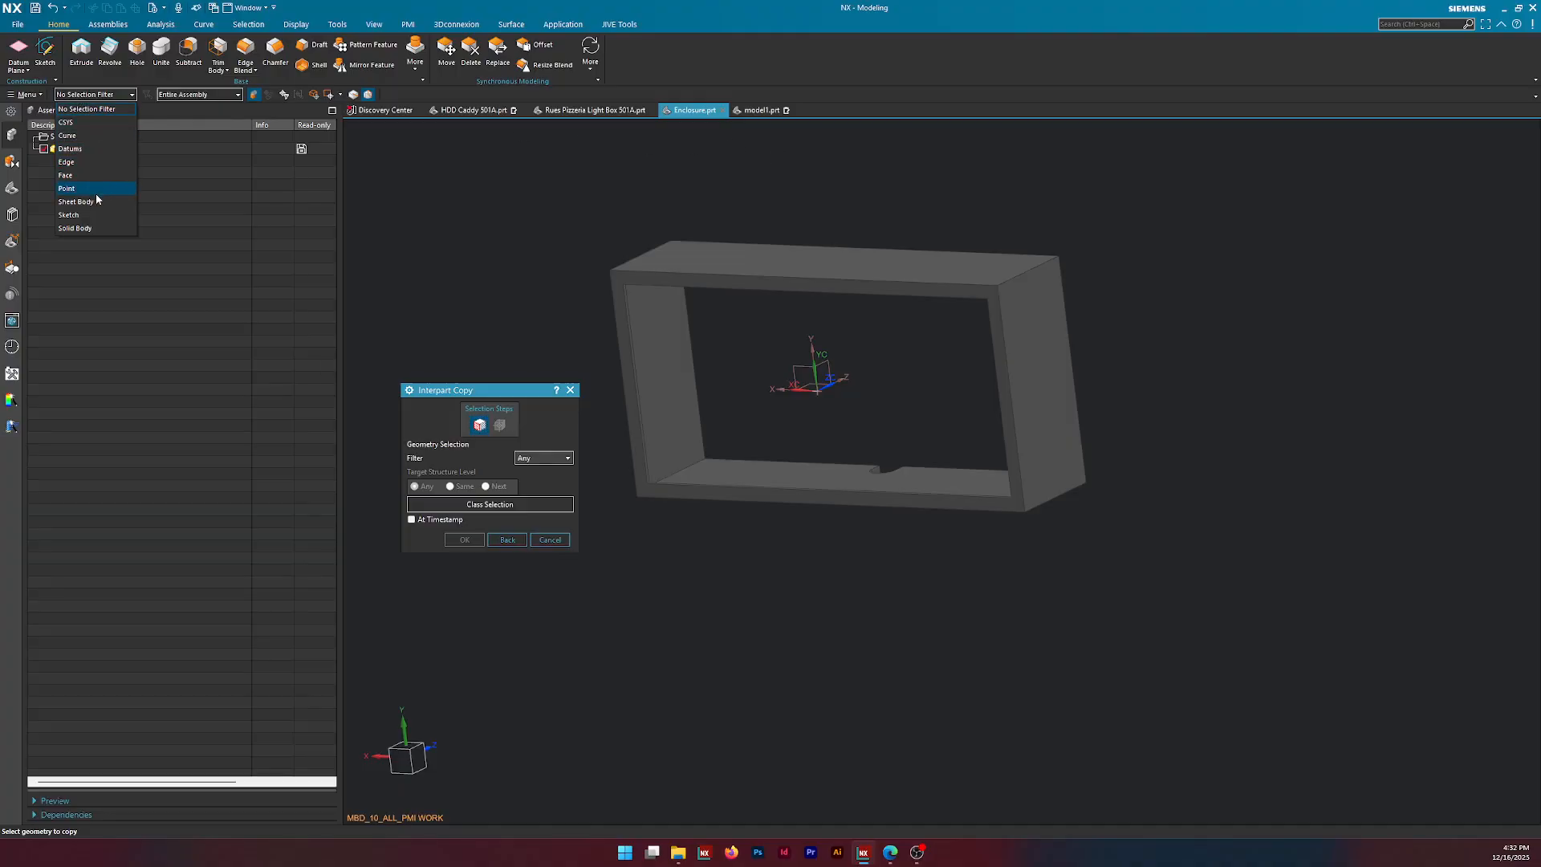
left_click(108, 228)
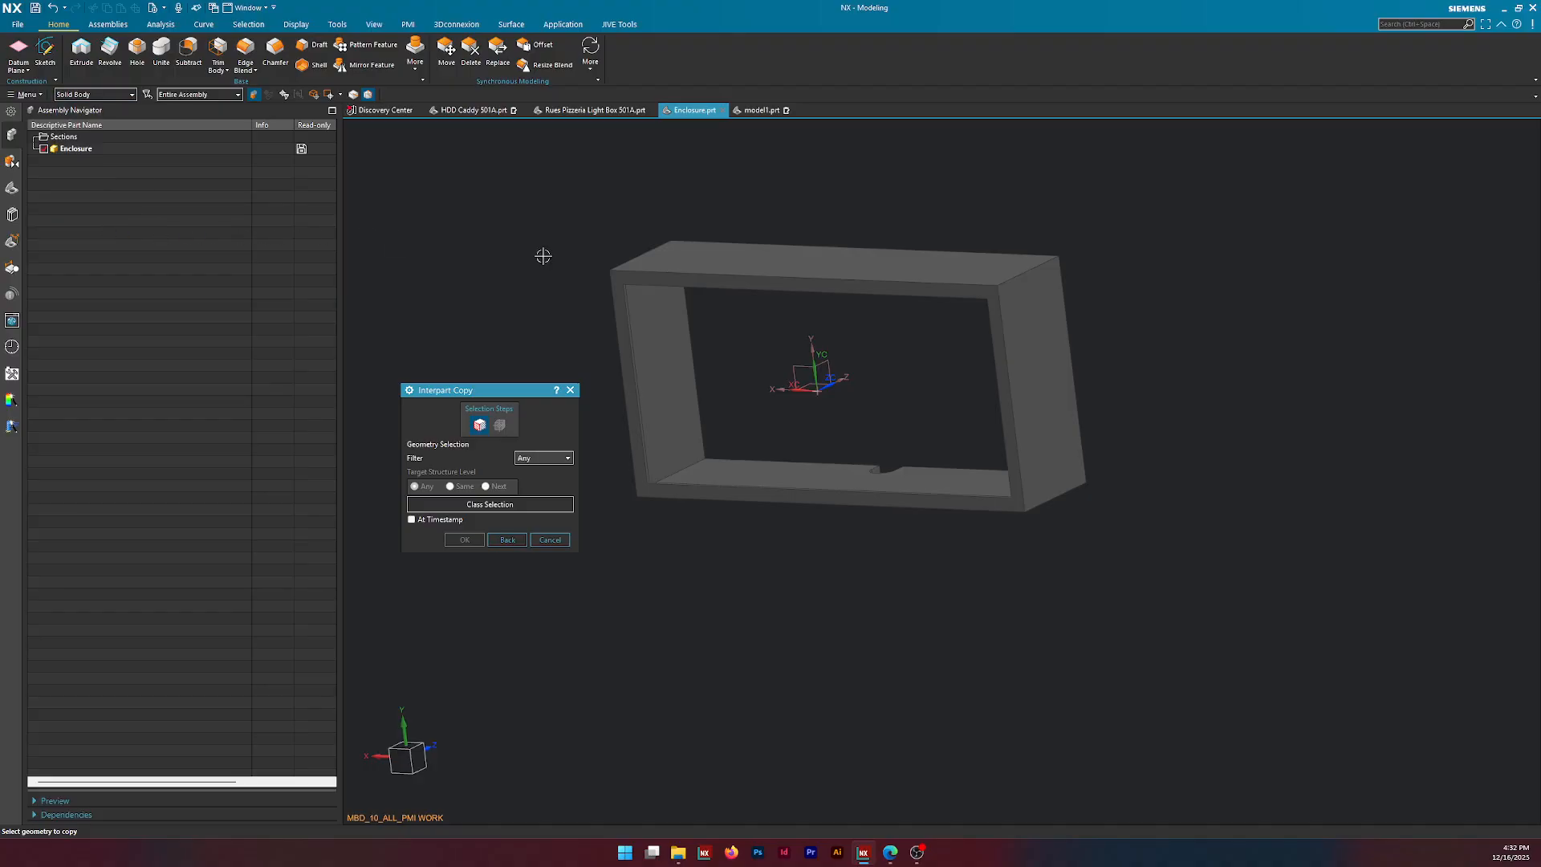
left_click(735, 267)
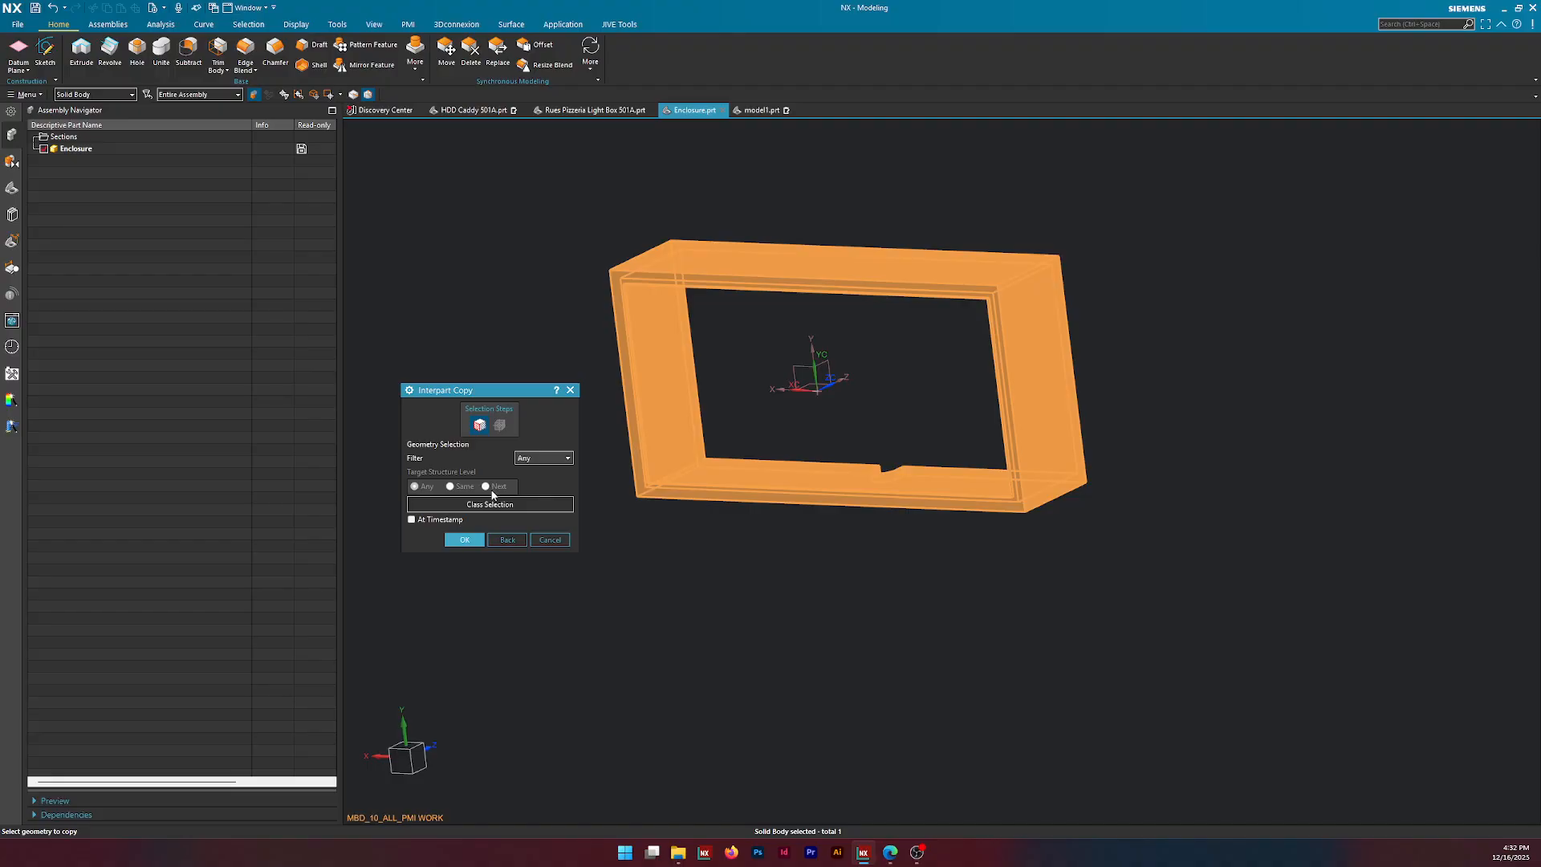
left_click(465, 539)
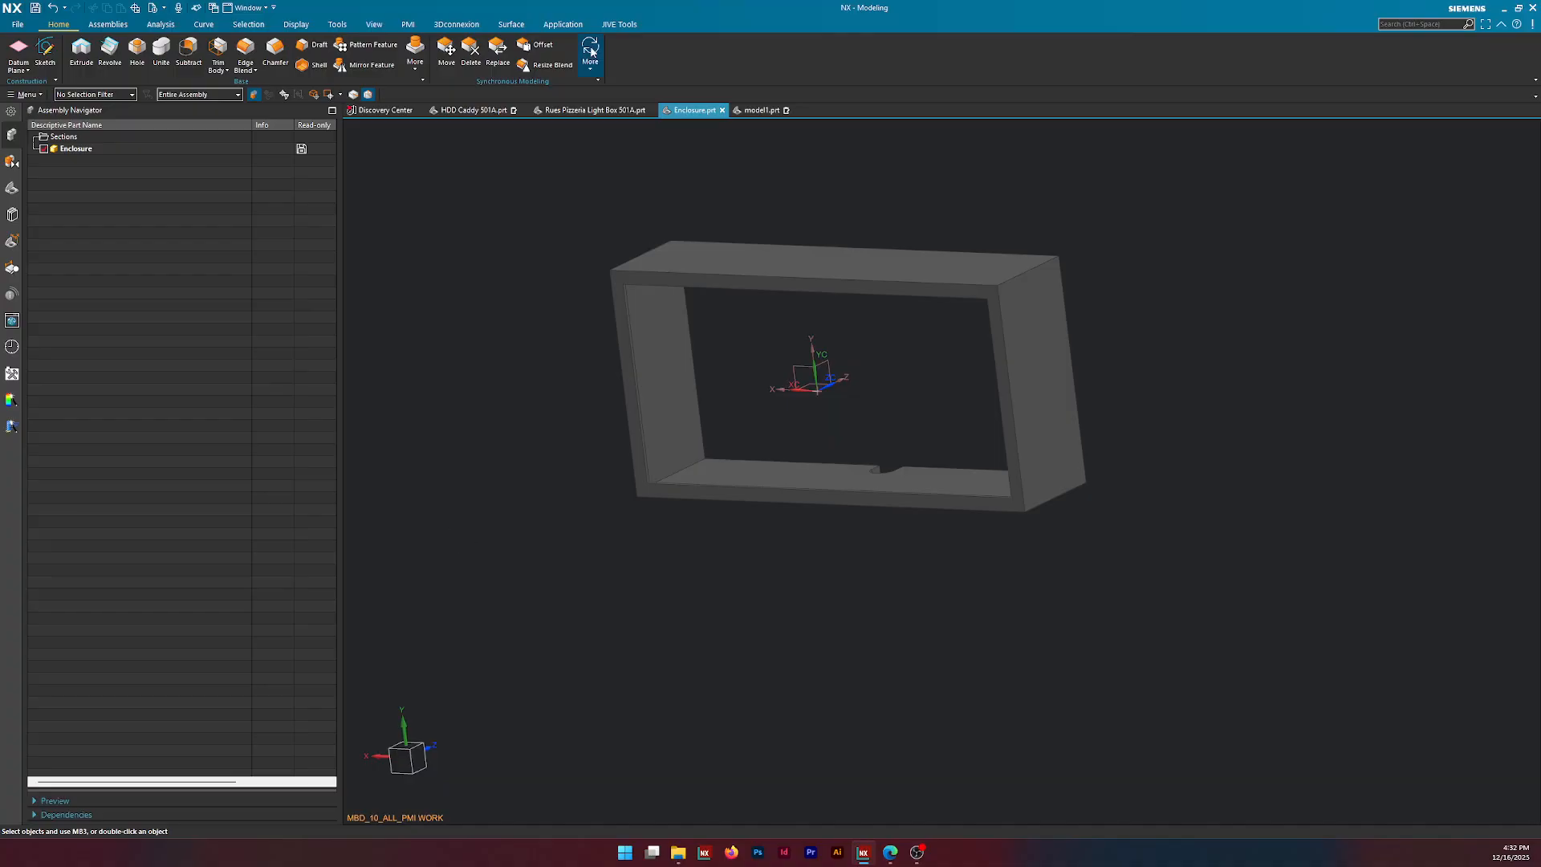
Inspect the linked body in model1.prt and compare it with the original Enclosure part.
left_click(762, 112)
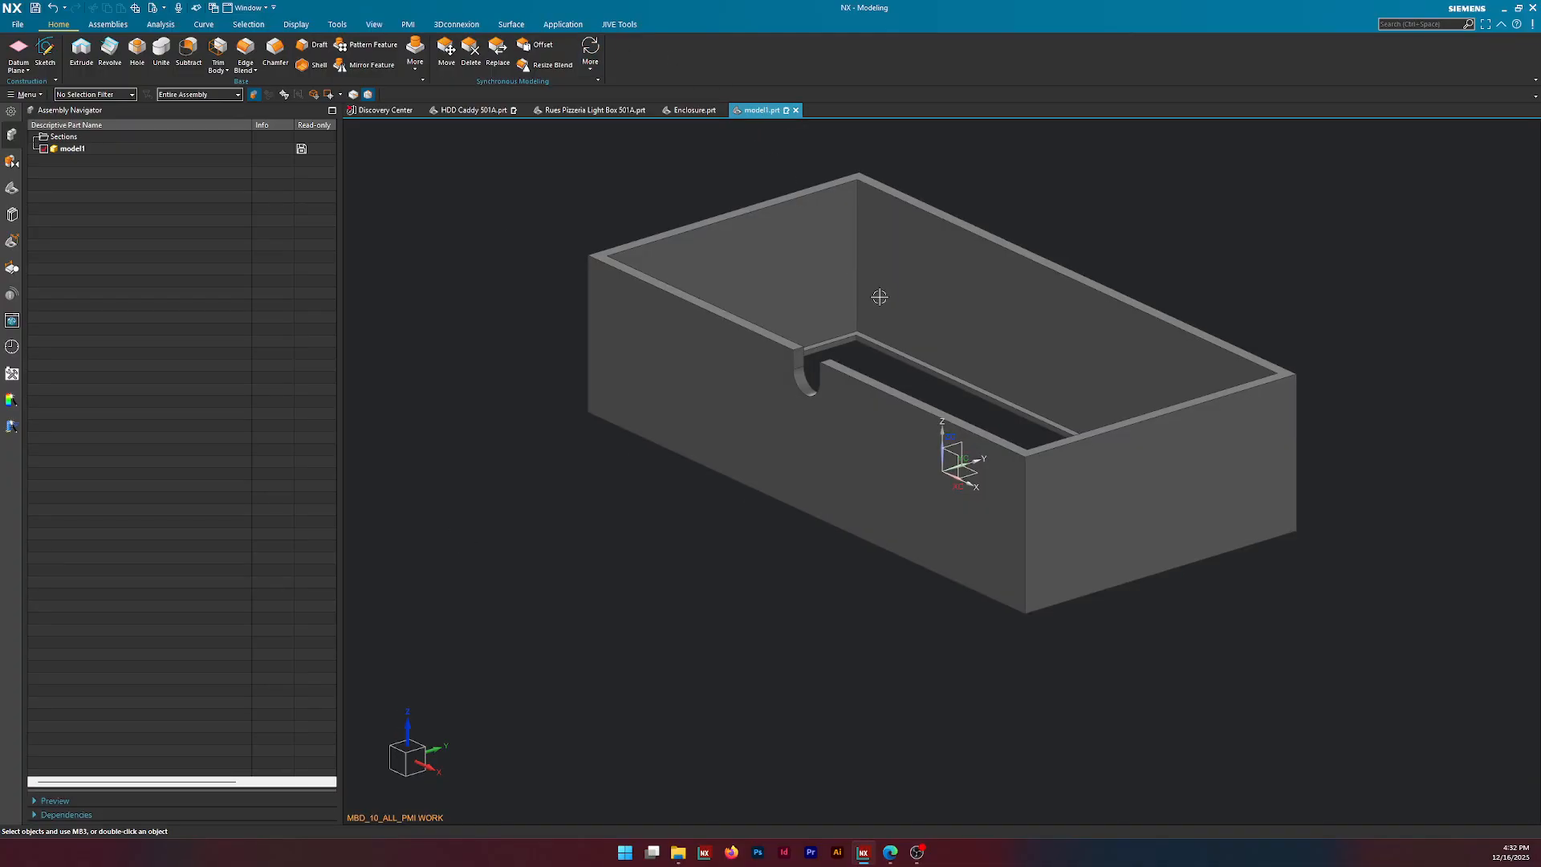
middle_click_drag(883, 297, 907, 417)
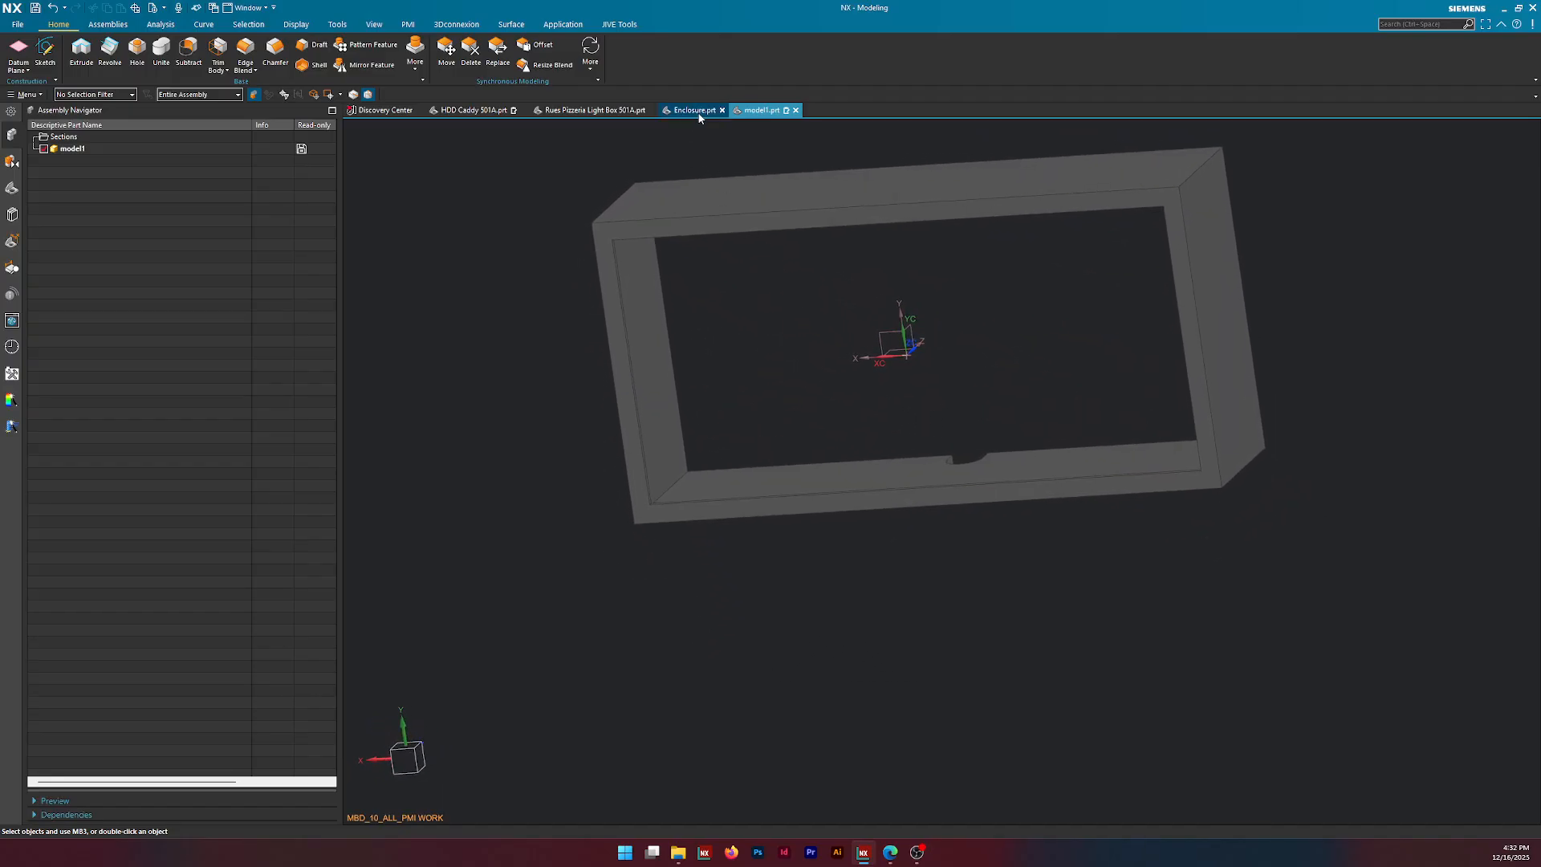
left_click(693, 110)
left_click(762, 110)
Blend the upper outer corner edge of the Enclosure part with a 0.25 in radius.
left_click(702, 116)
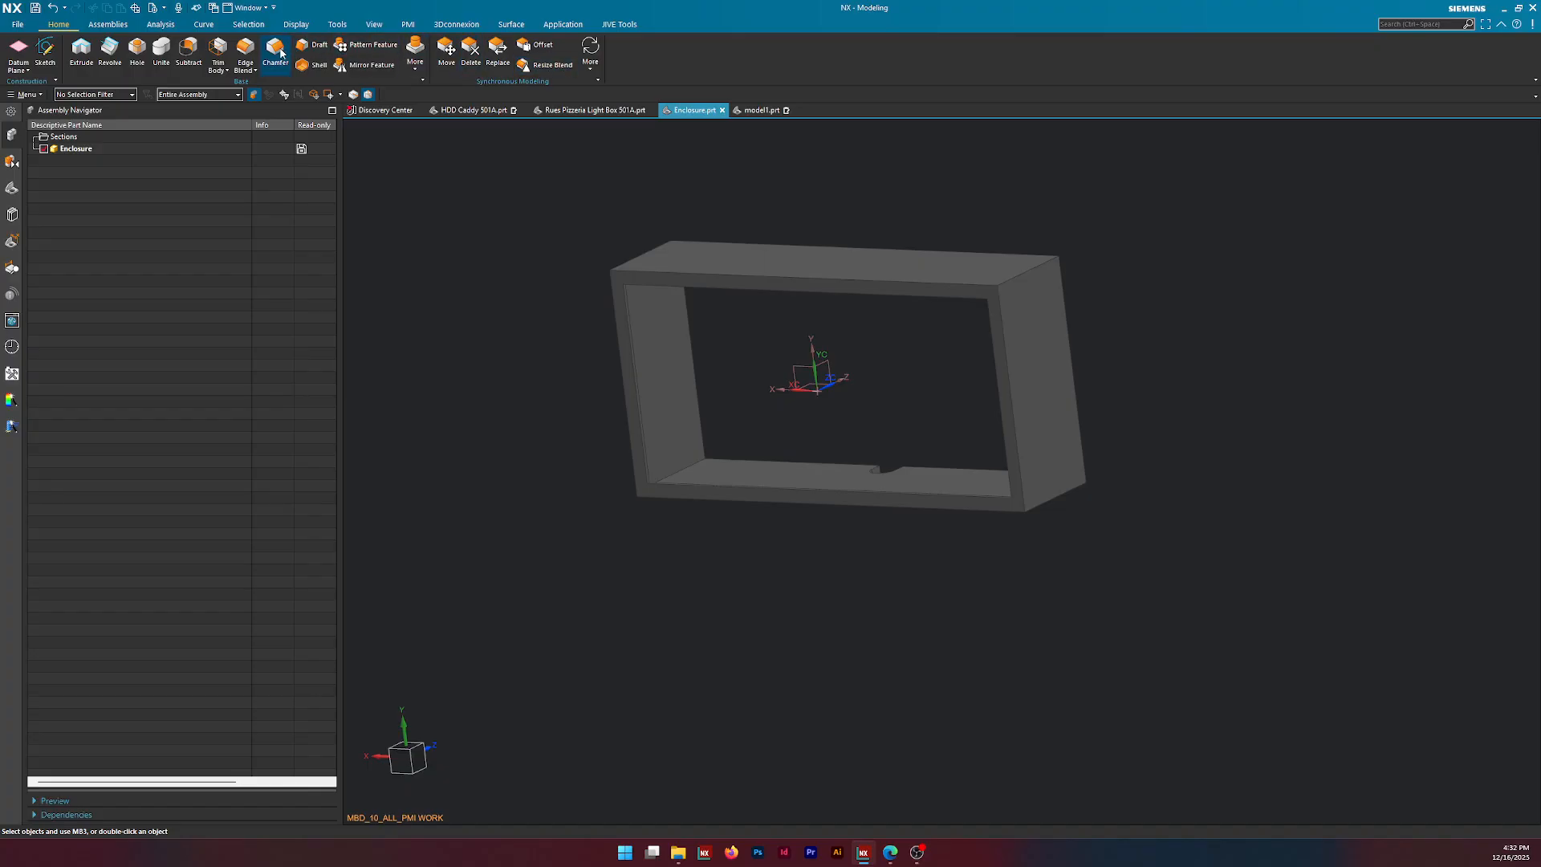
left_click(246, 50)
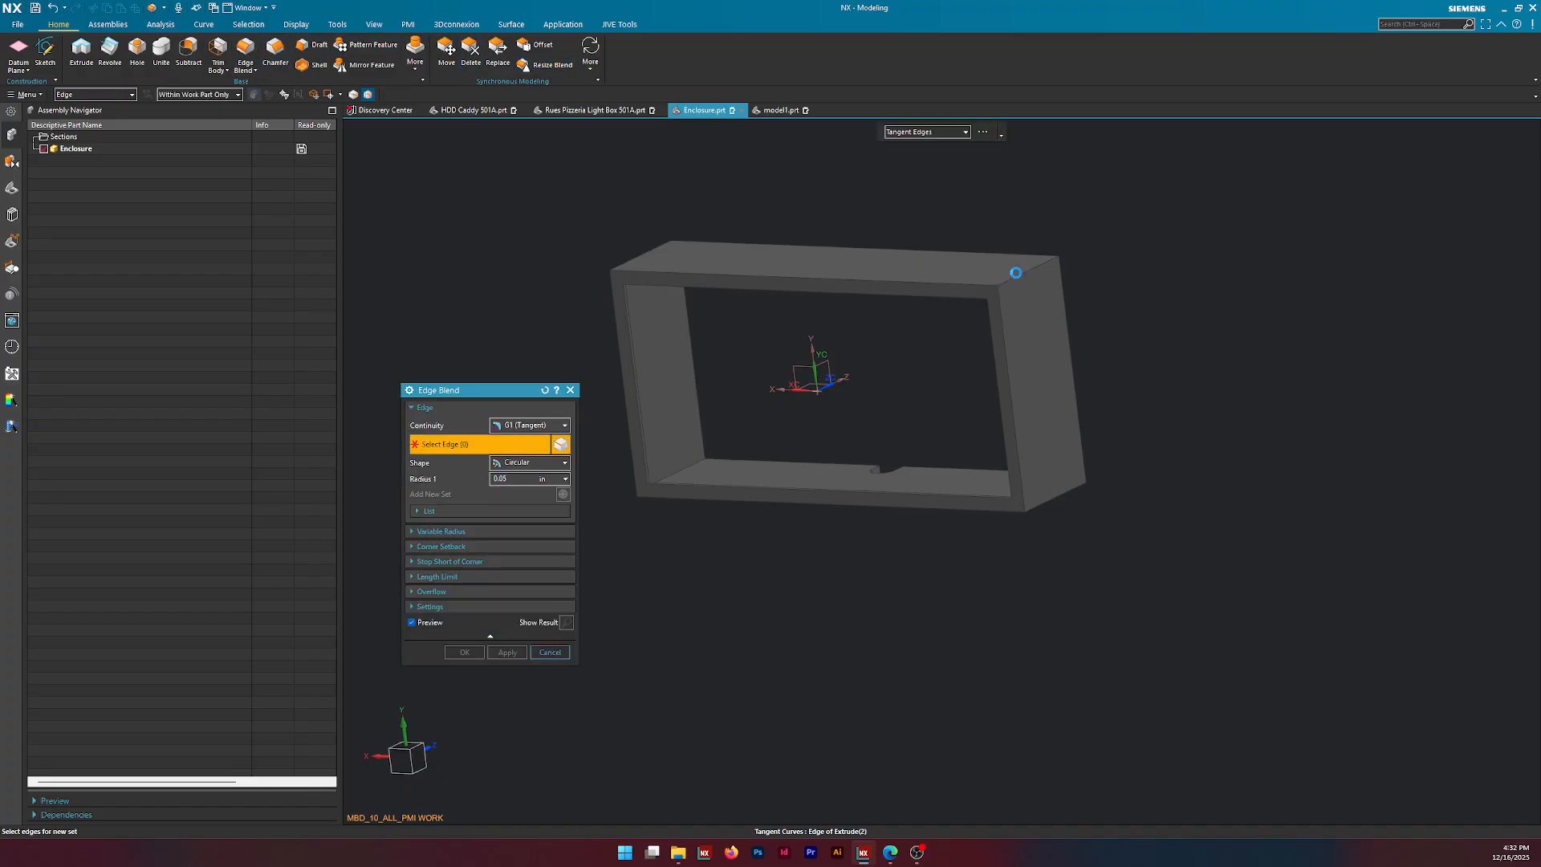
left_click(1020, 278)
scroll(1023, 273, "up", 5)
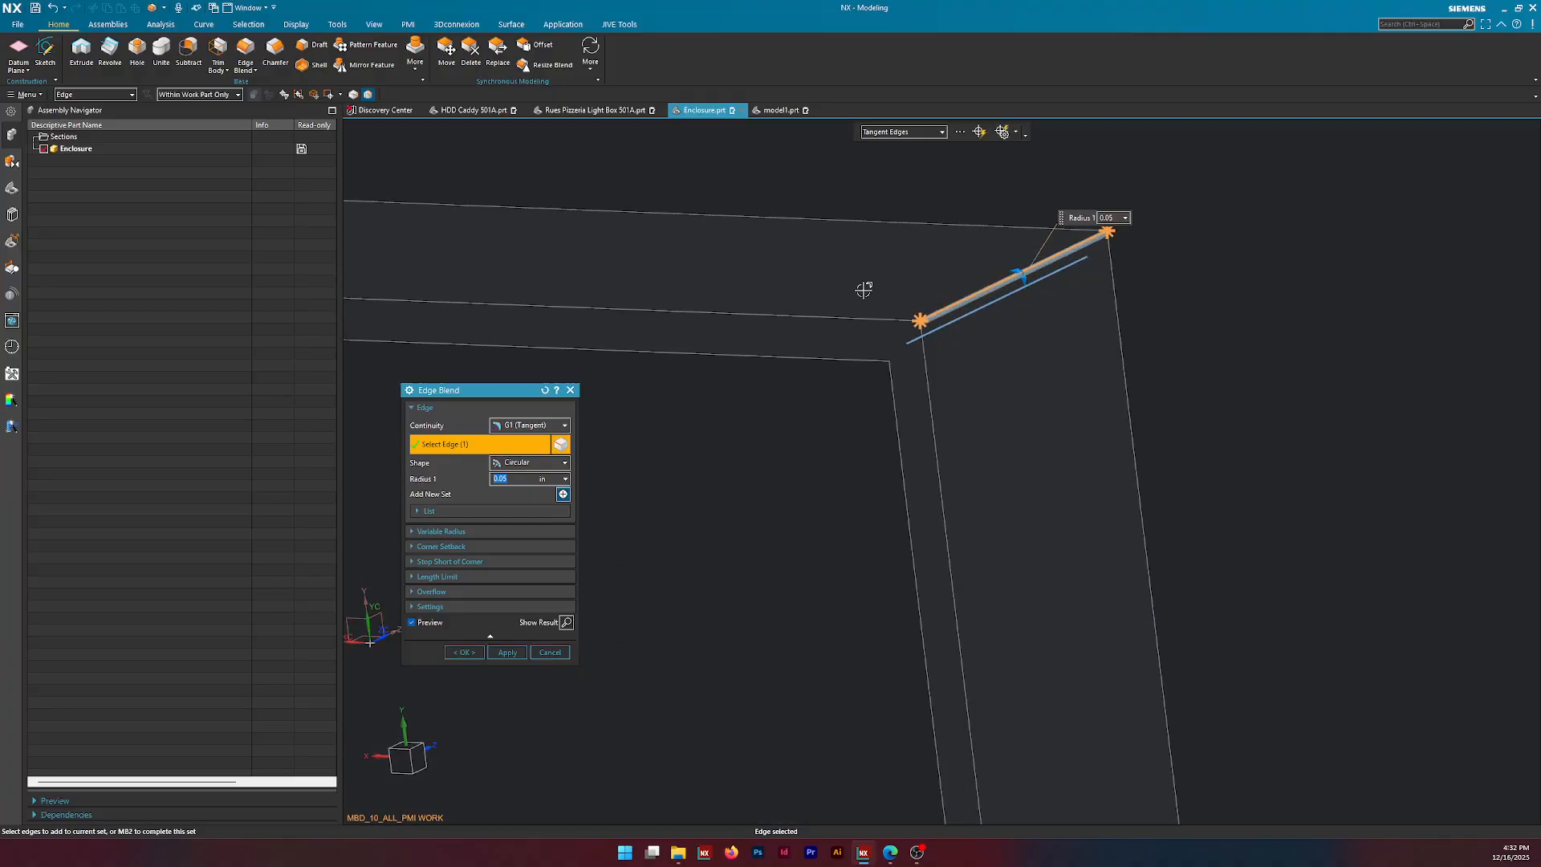
type("1")
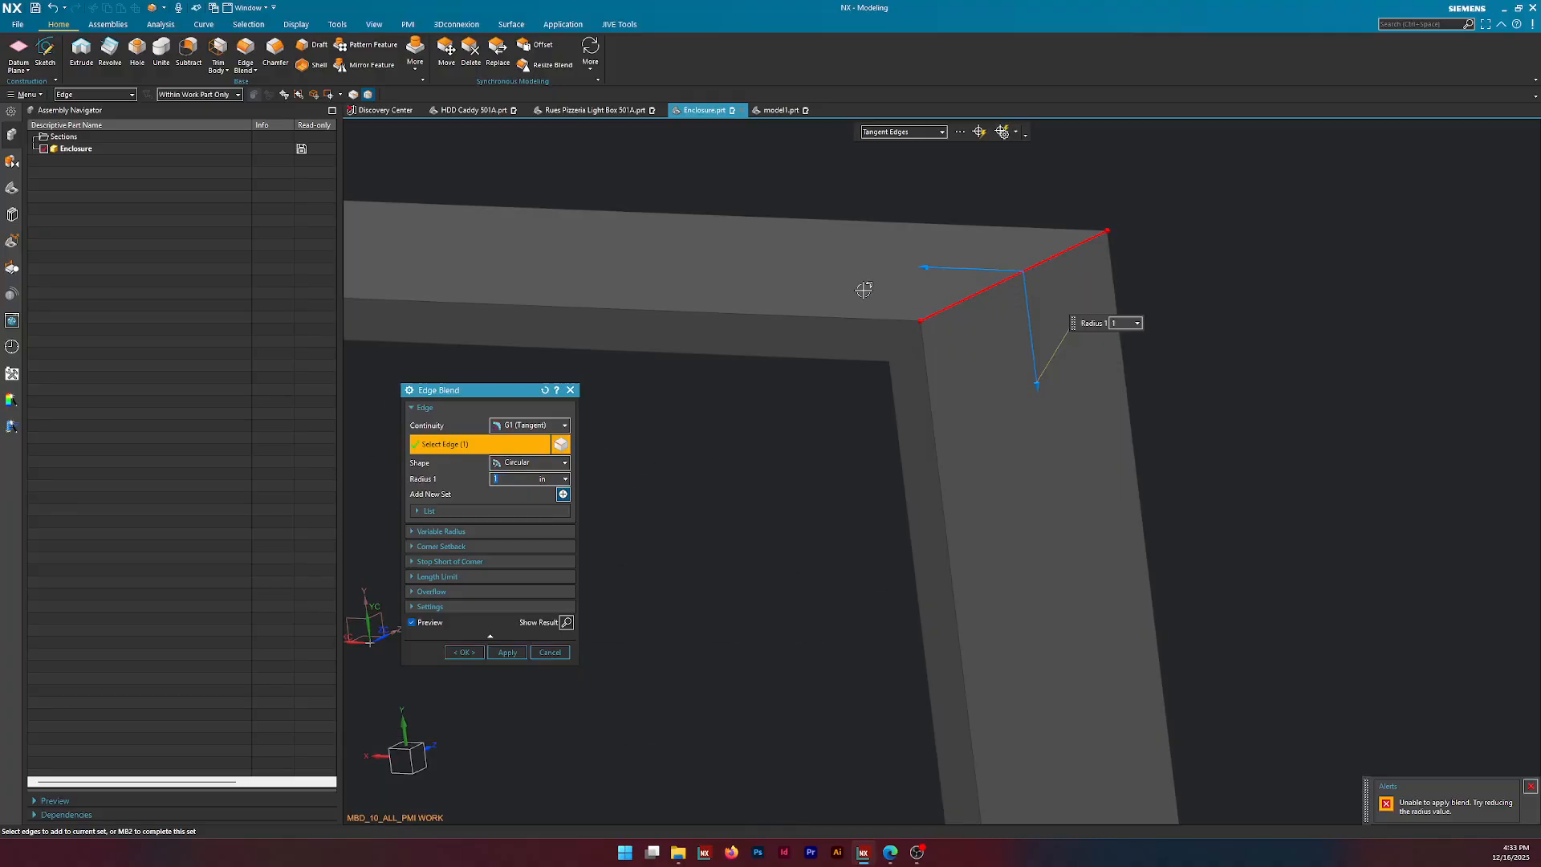
type("0.25")
key("Return")
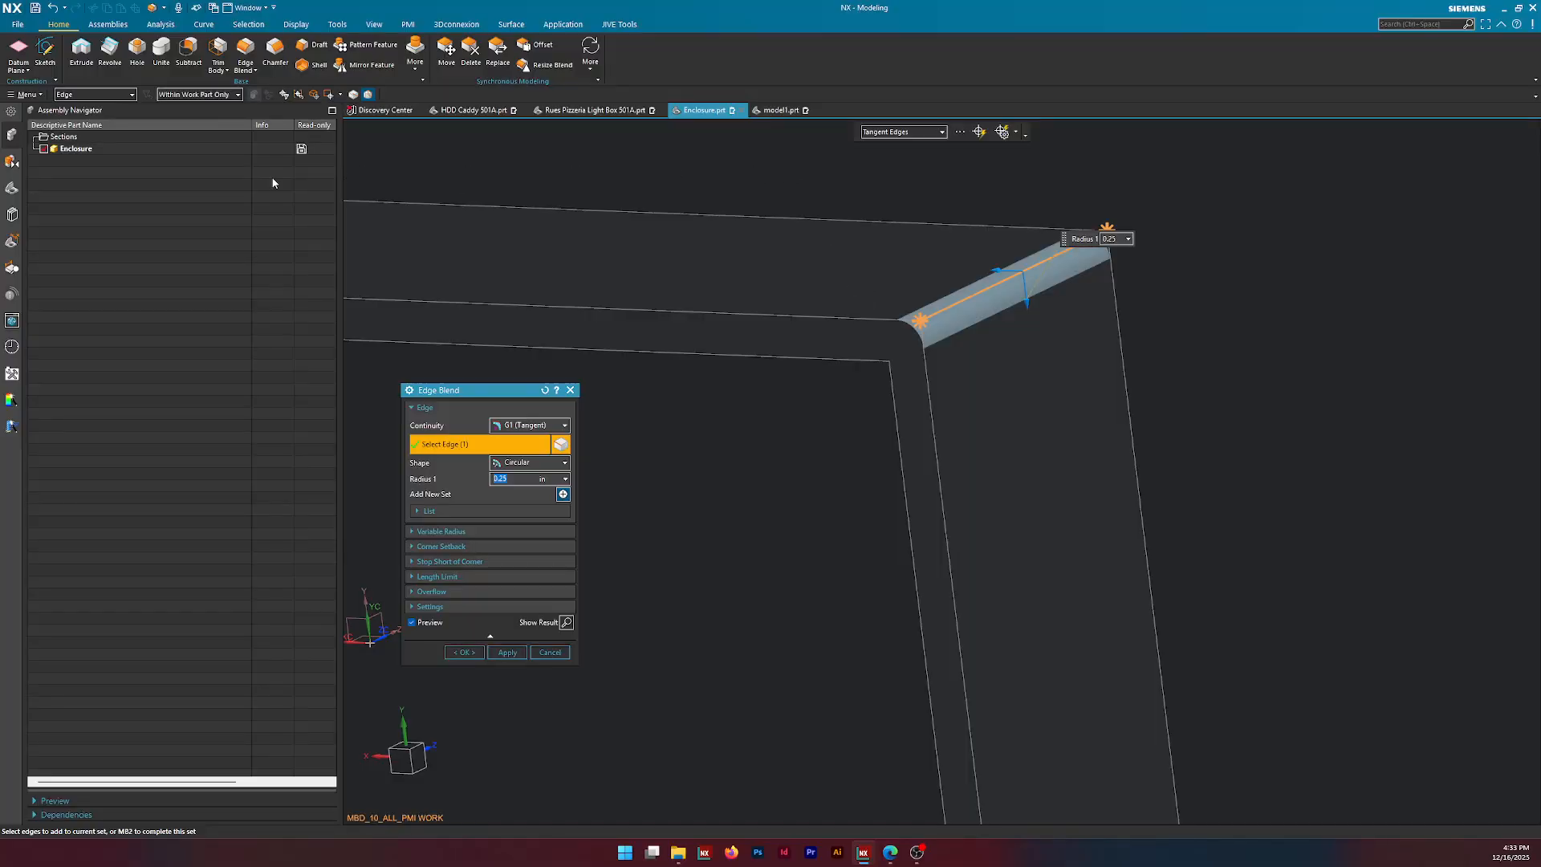
left_click(463, 653)
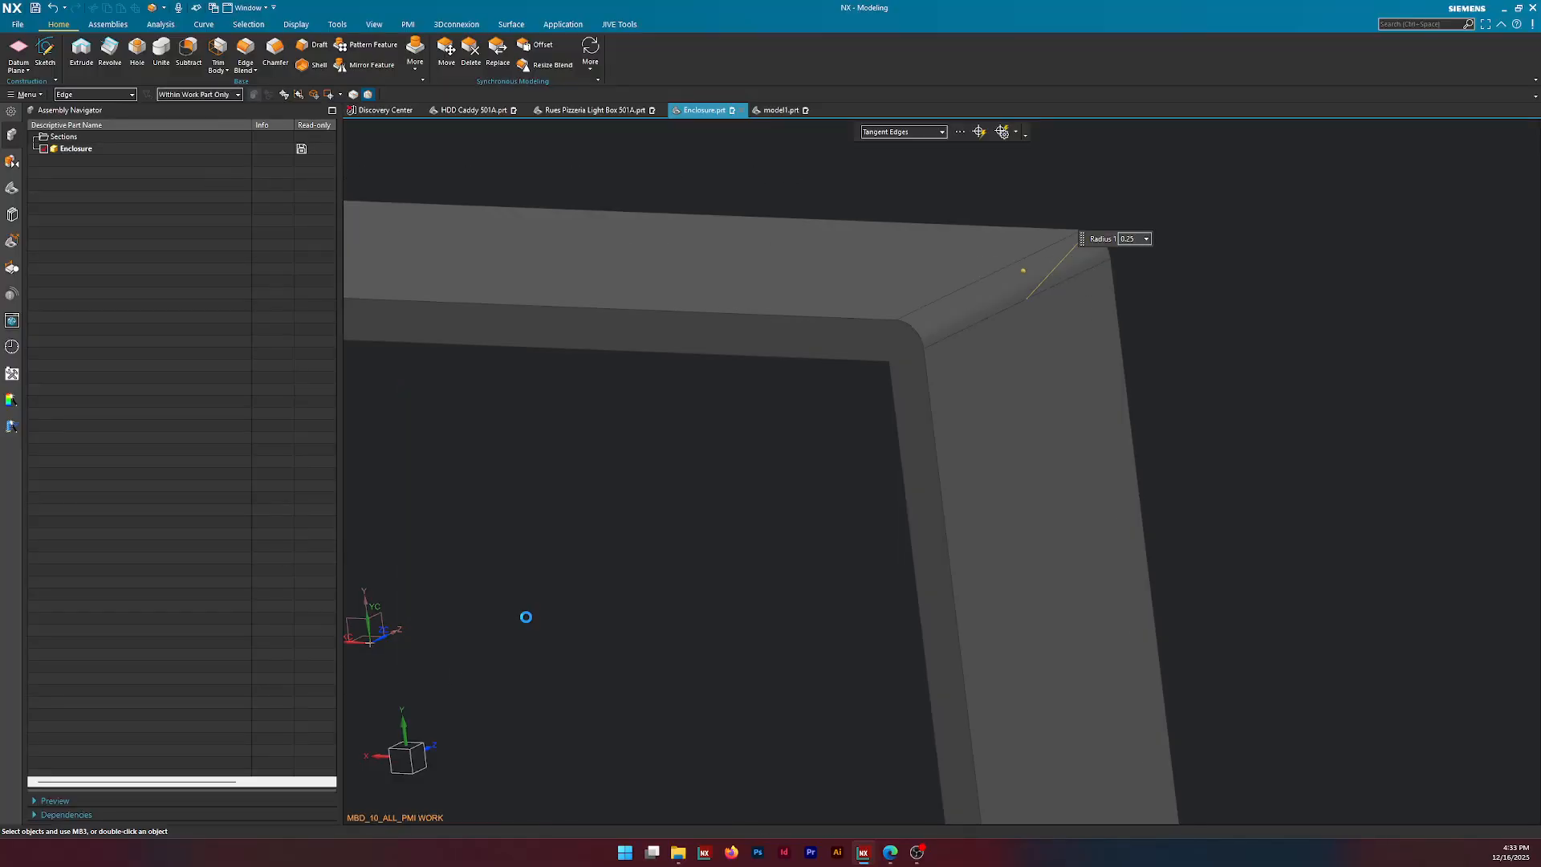
Inspect the same corner of the linked body in model1.prt.
left_click(781, 110)
middle_click_drag(1245, 297, 1239, 213)
scroll(1231, 300, "up", 3)
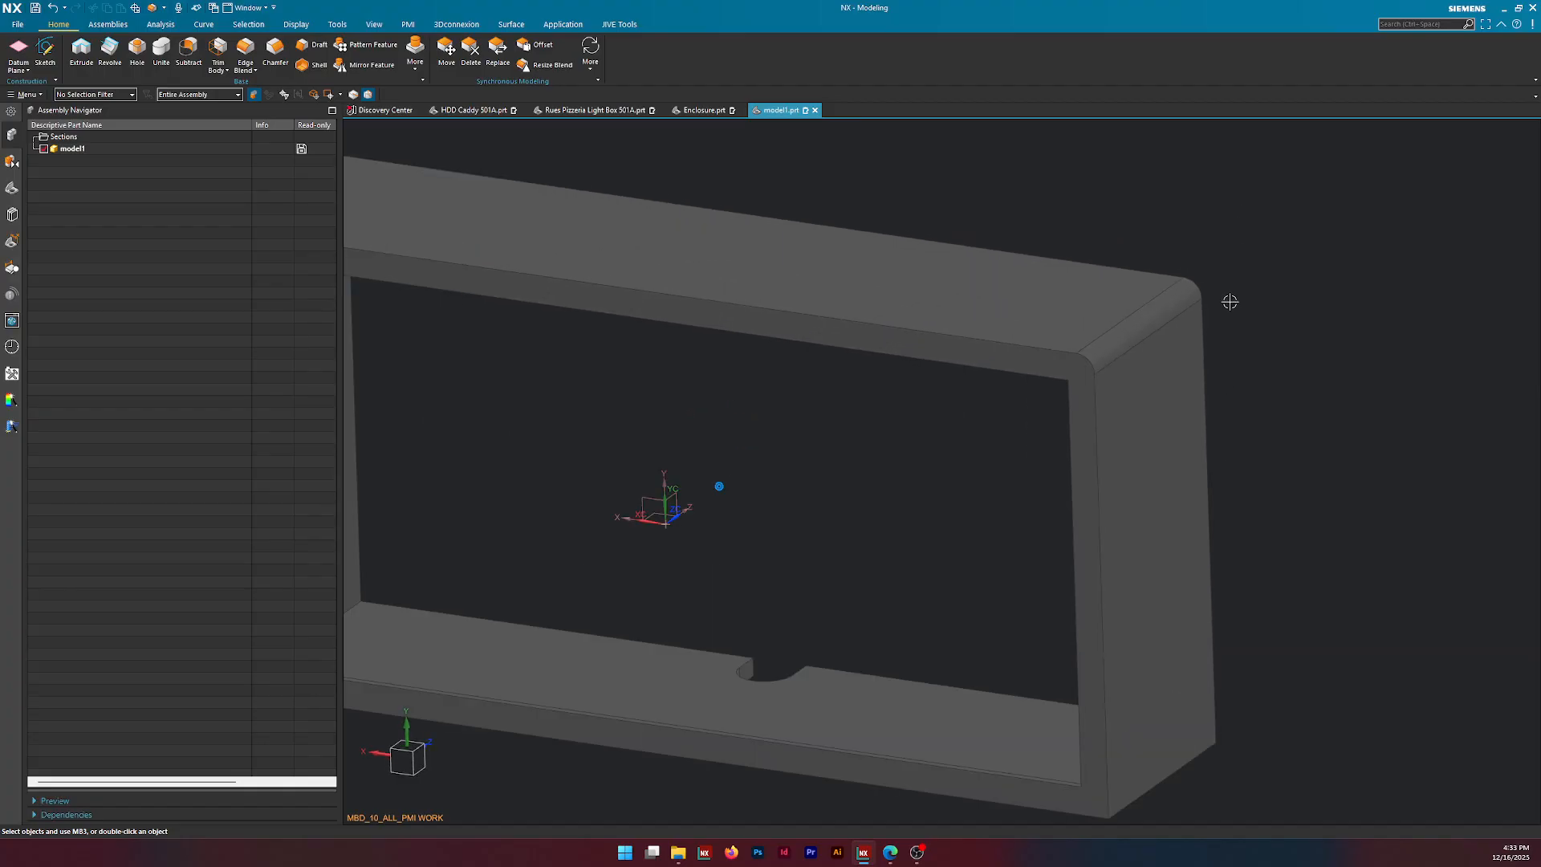
Return to the Enclosure part and undo its edge blend.
left_click(697, 111)
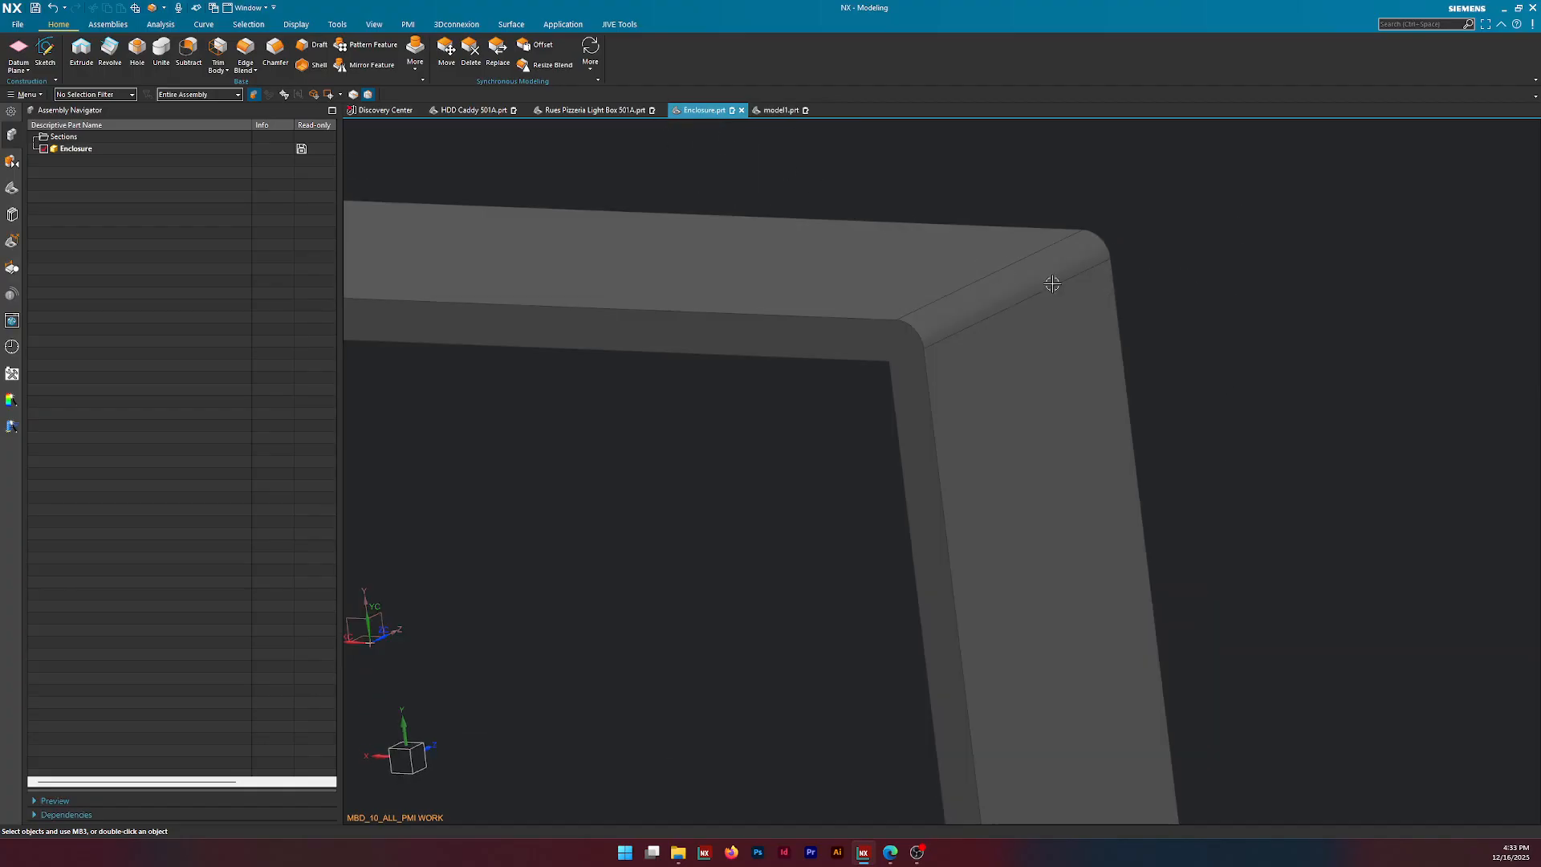
key("ctrl+z")
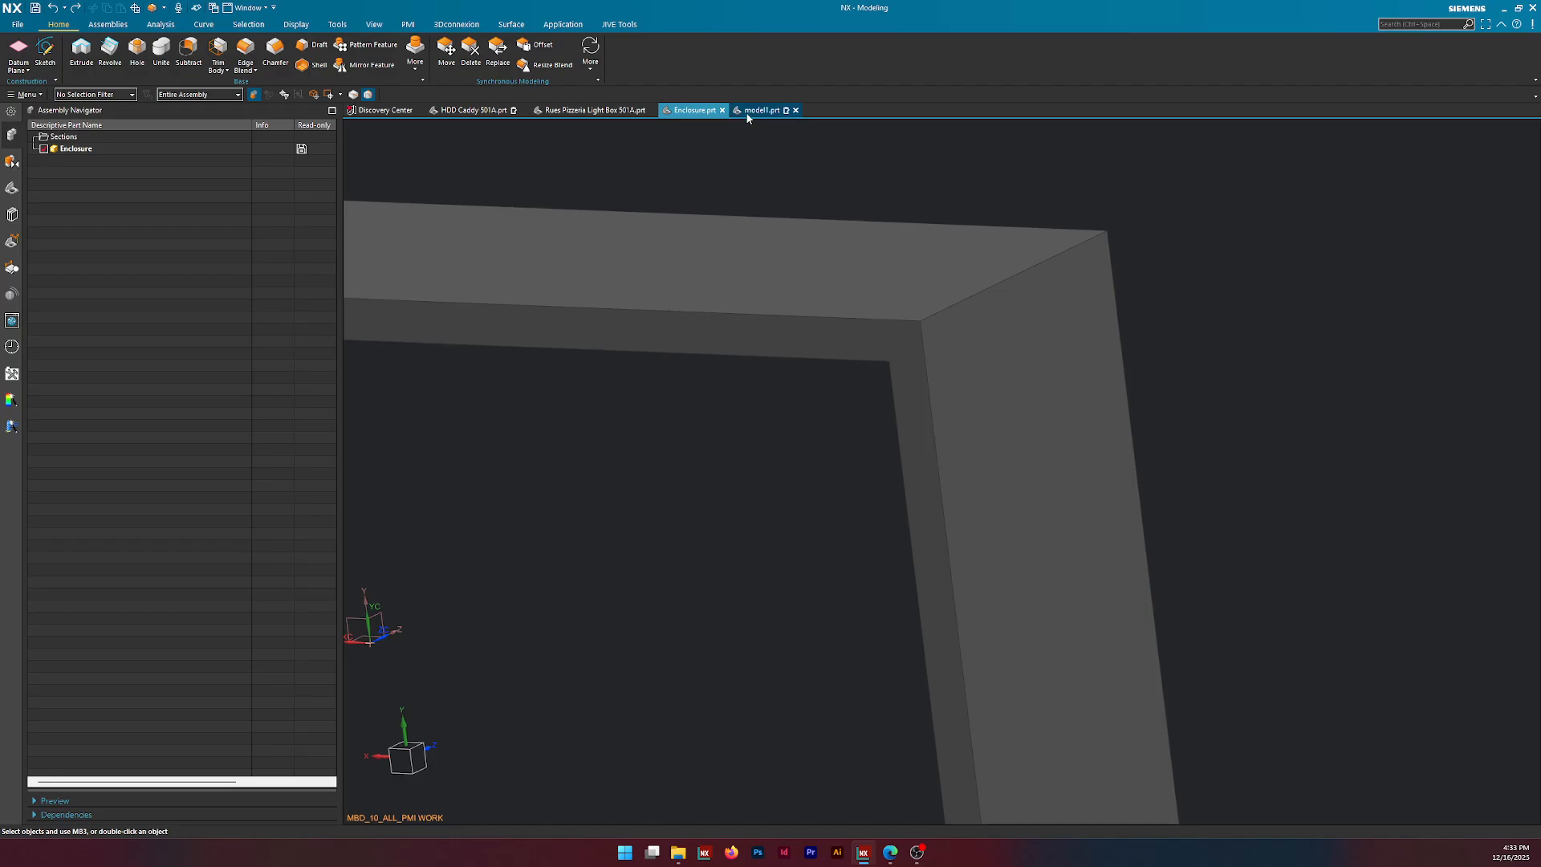
mouse_move(757, 111)
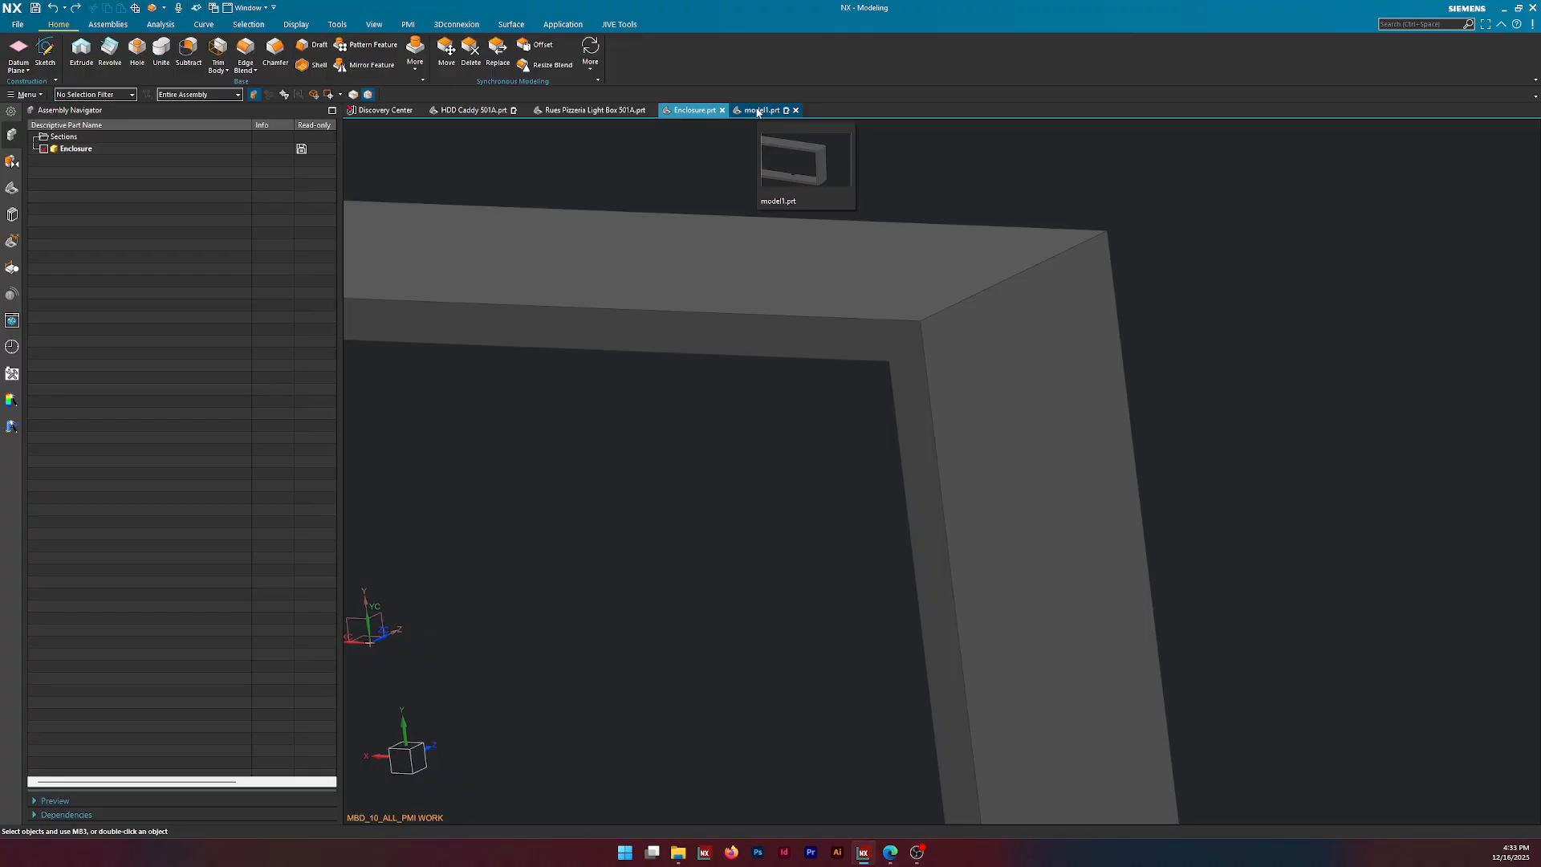
scroll(750, 144, "down", 3)
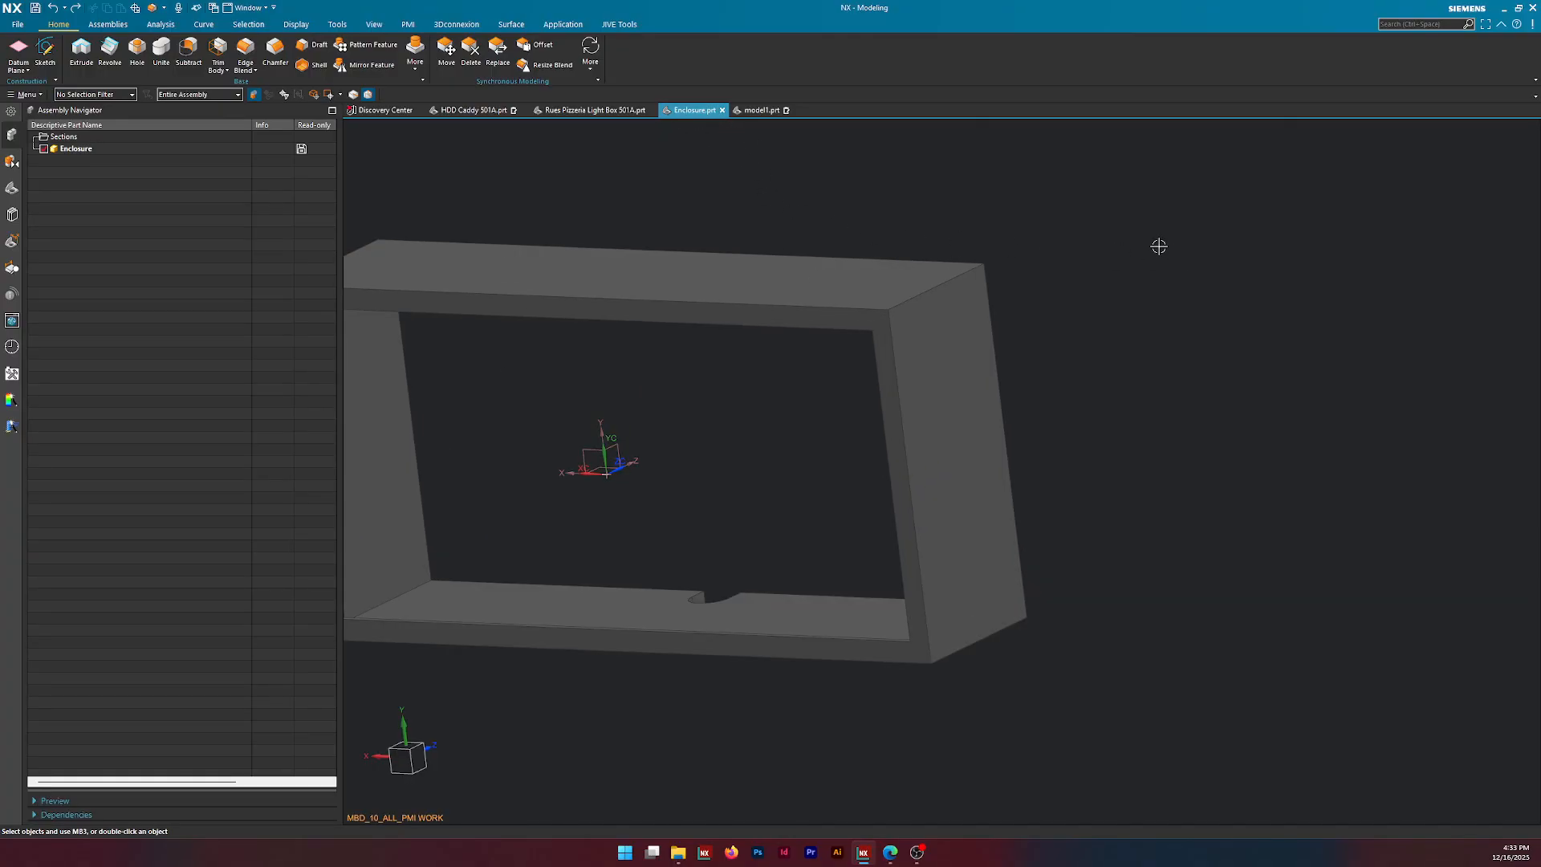
Blend the upper outer corner edge of the linked body in model1.prt with a 5 mm radius.
left_click(762, 110)
scroll(1324, 301, "up", 3)
scroll(1325, 302, "down", 3)
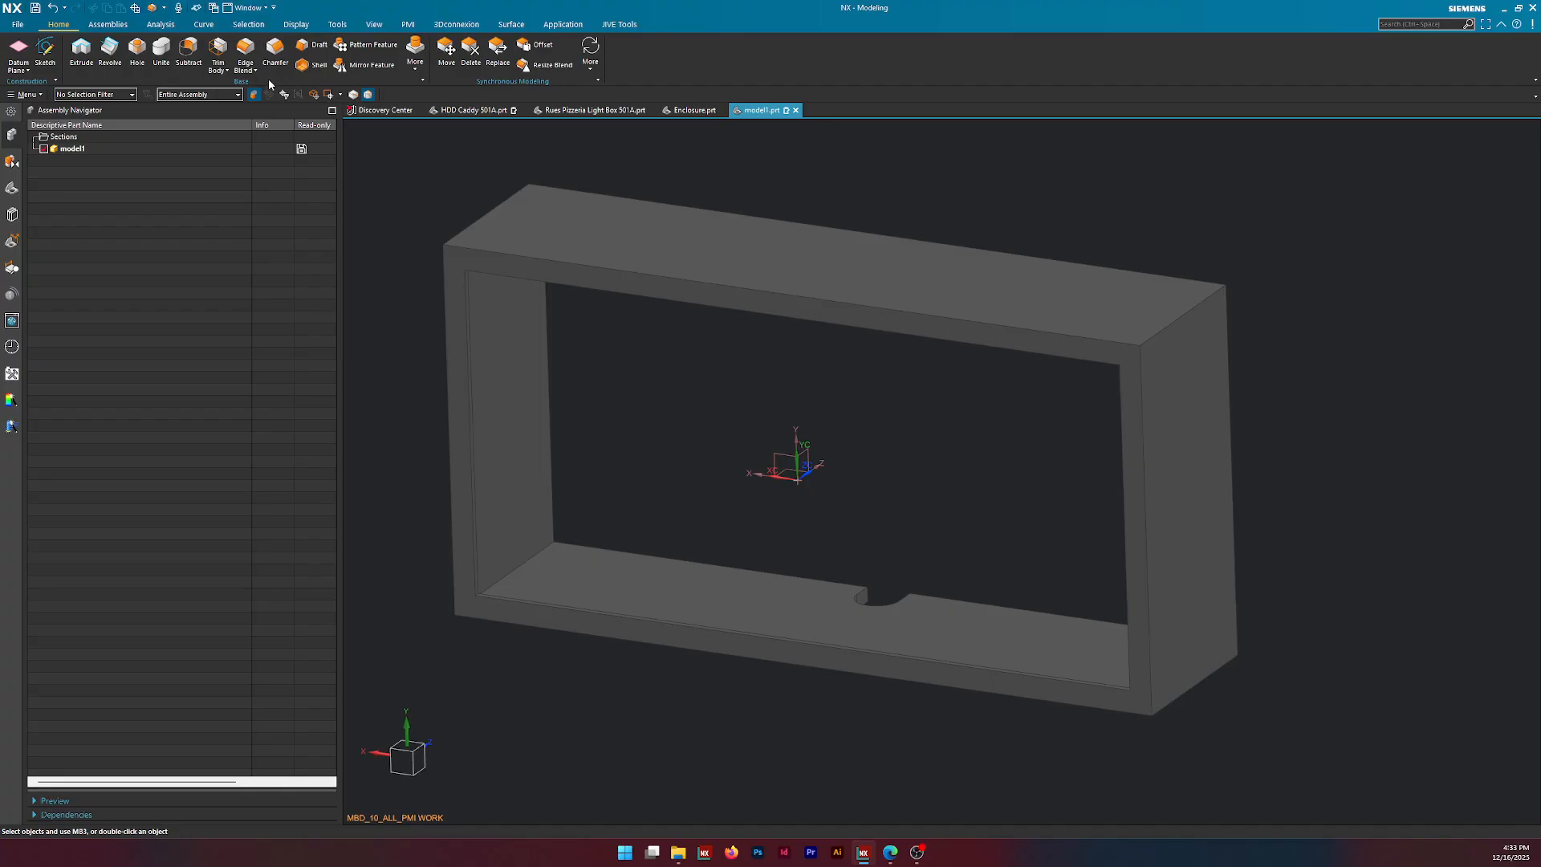
left_click(245, 50)
left_click(1155, 330)
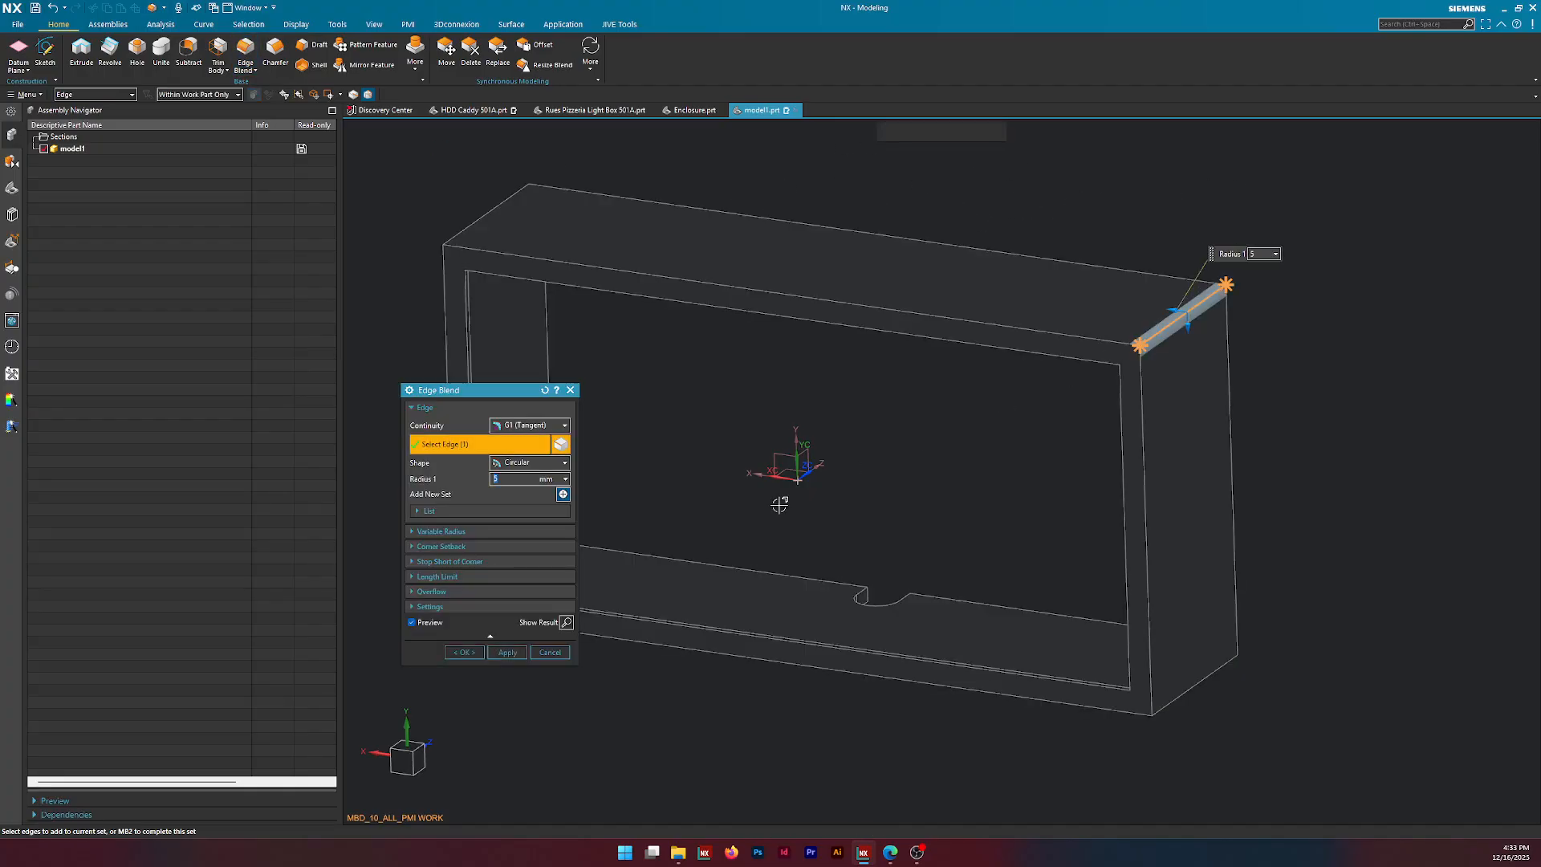
left_click(464, 652)
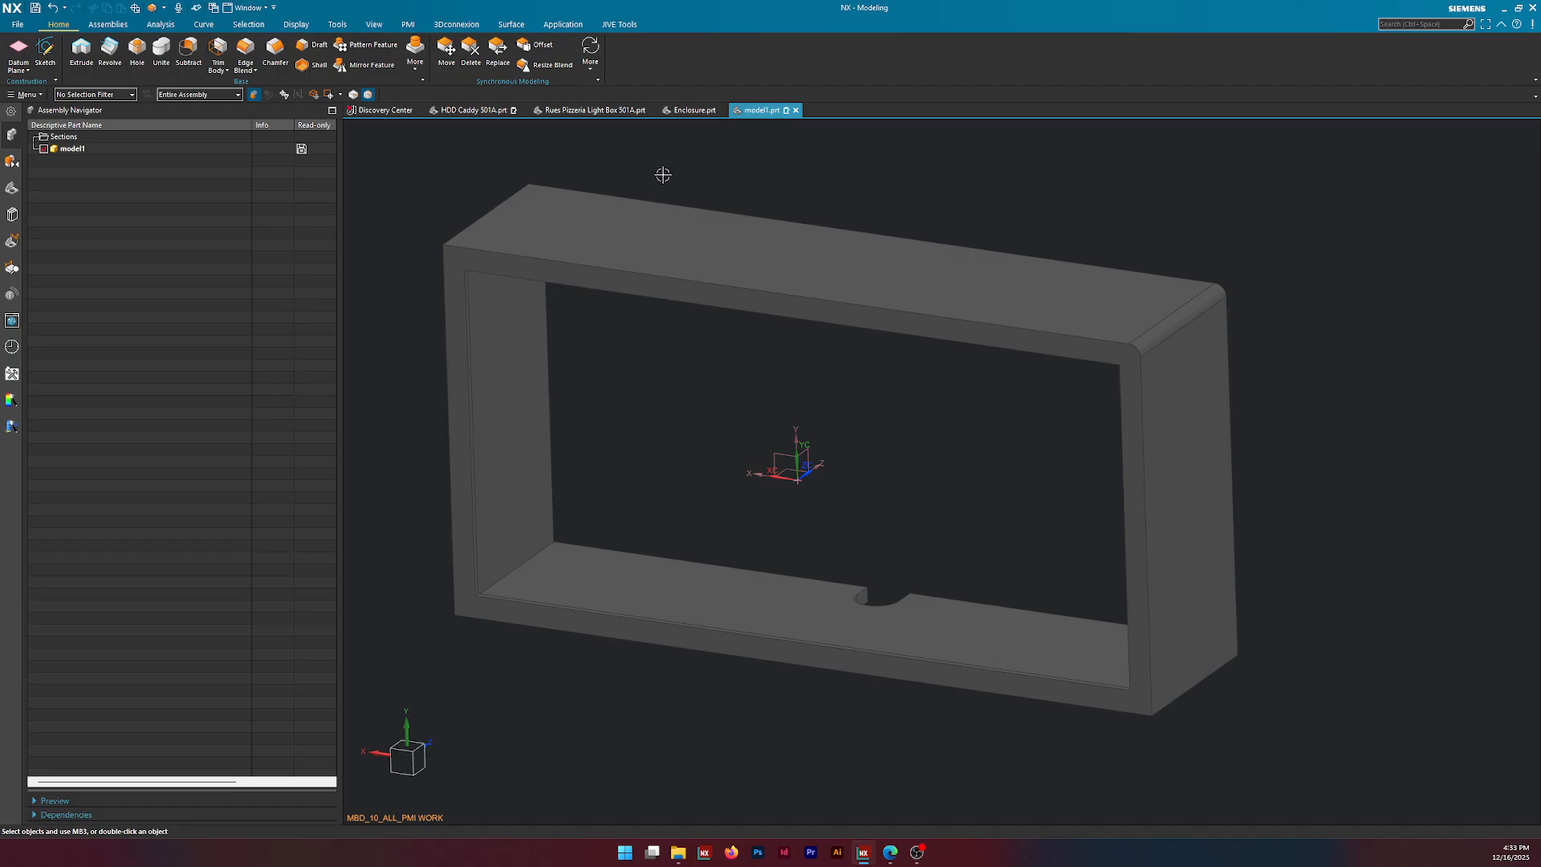
Check the Enclosure part for the blend made in model1.prt, and undo that blend in model1.prt.
left_click(684, 110)
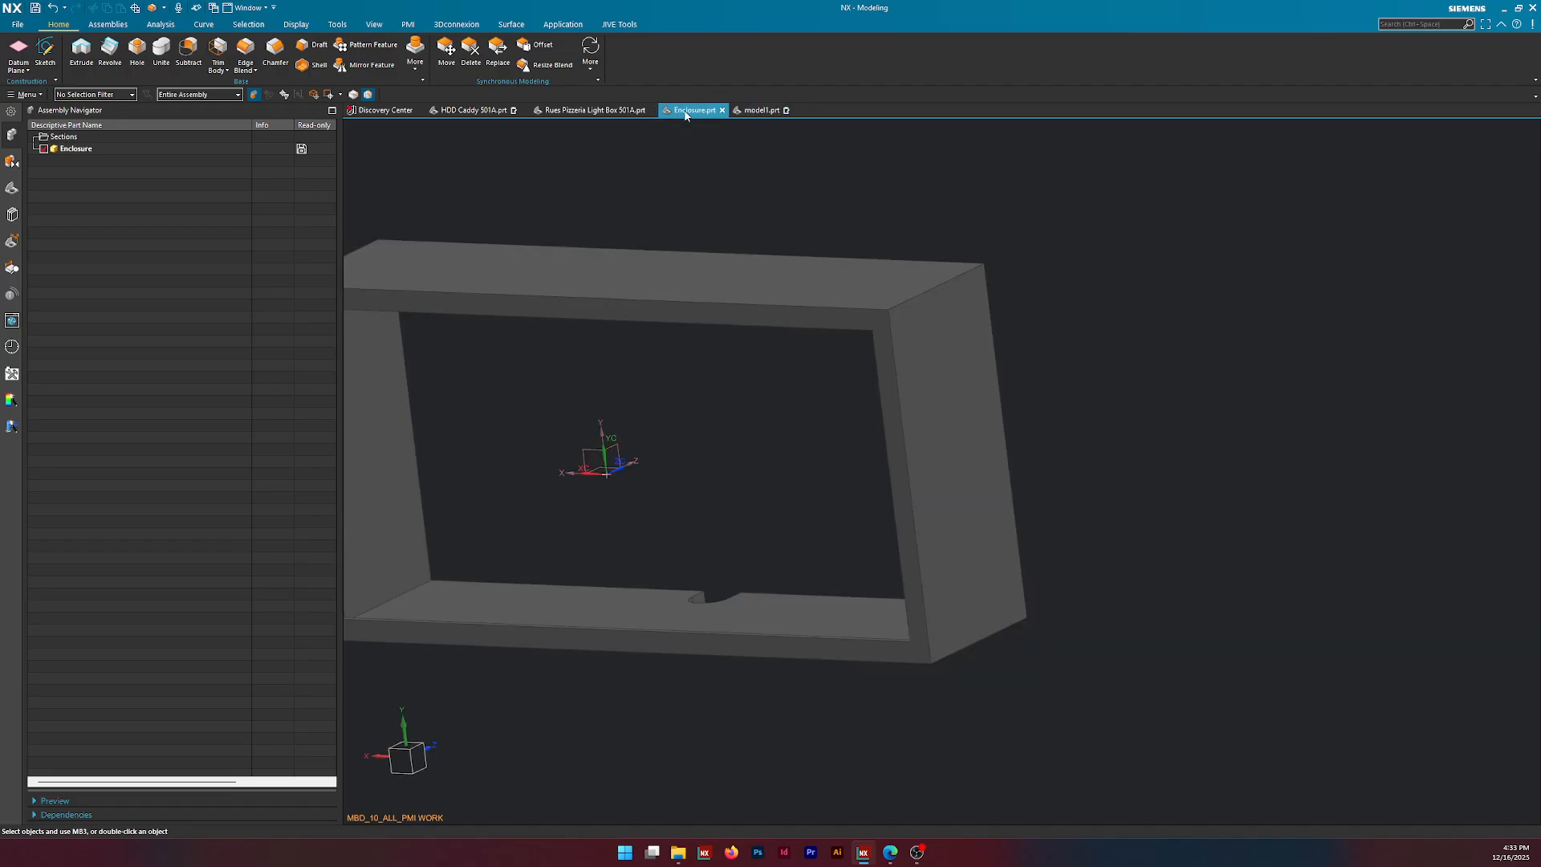
left_click(768, 113)
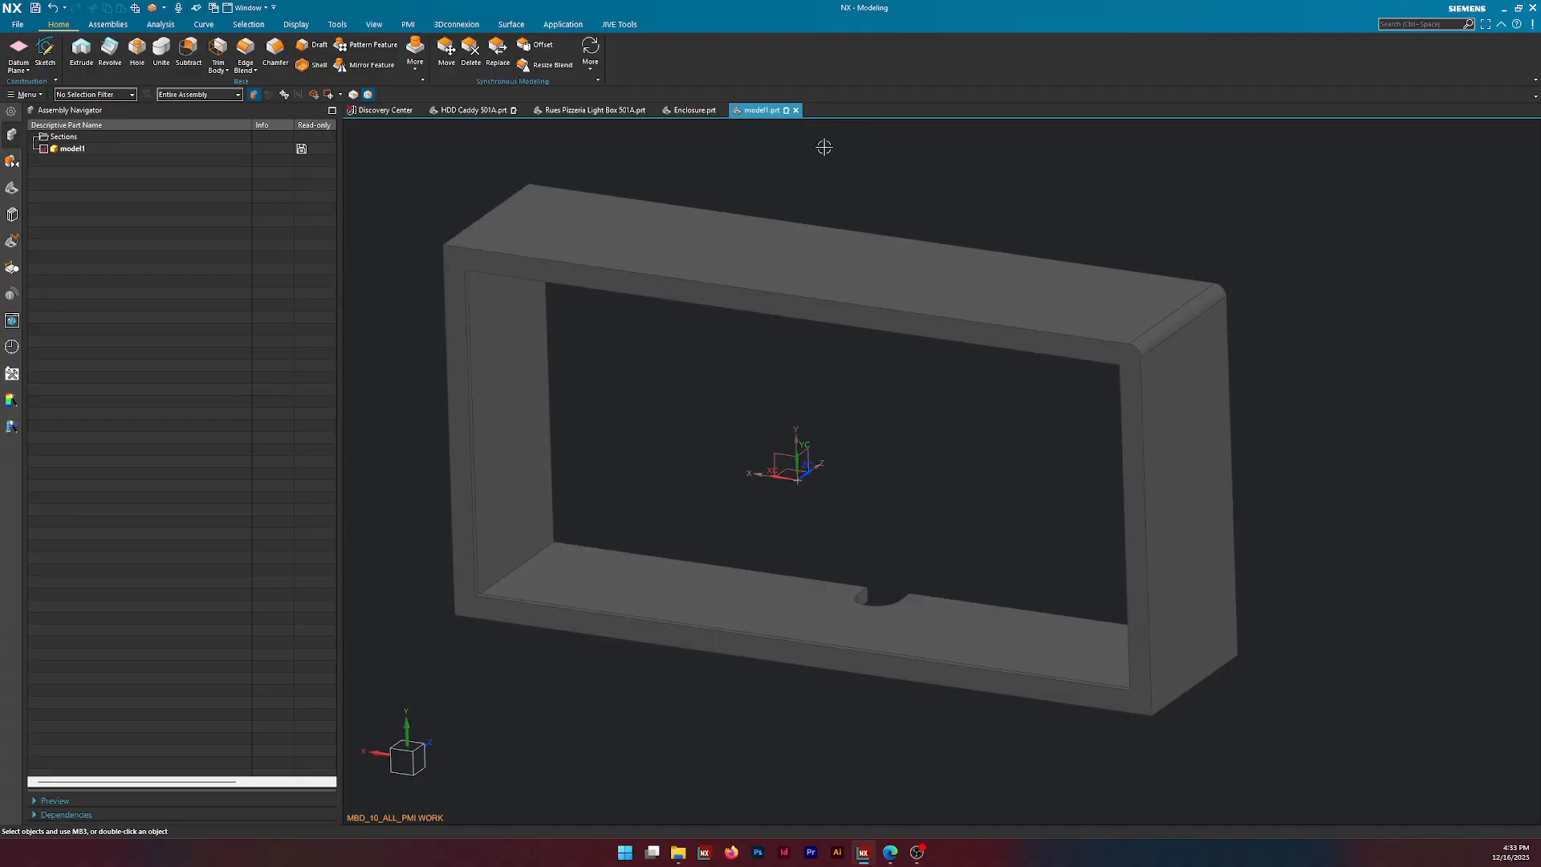
key("ctrl+z")
scroll(1239, 357, "down", 3)
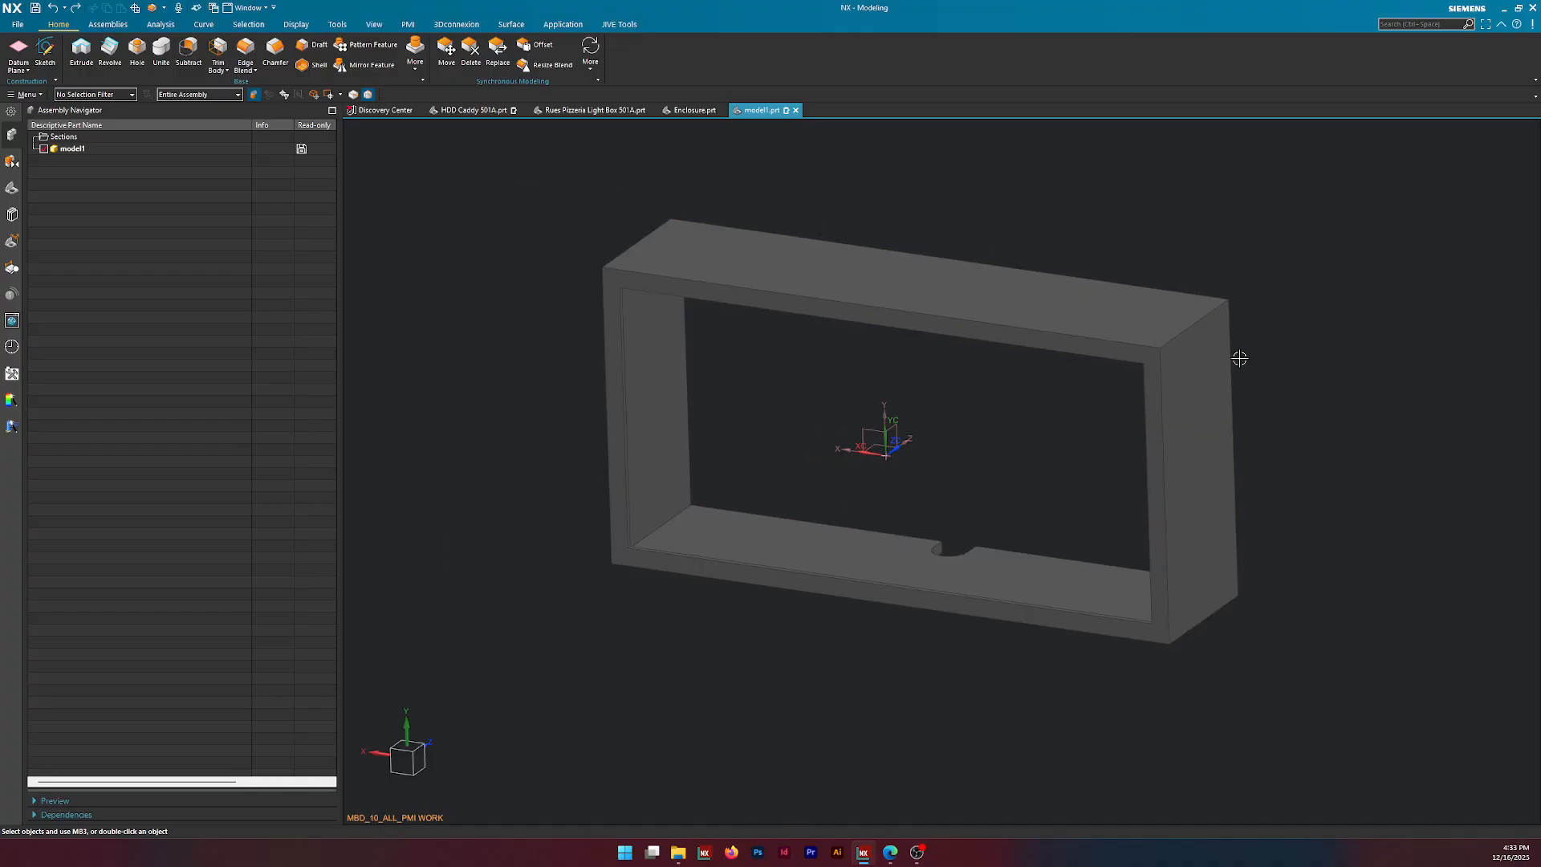
Review the Linked Body's WAVE parent information in model1.prt and compare its feature history with the Enclosure's.
left_click(694, 110)
left_click(756, 119)
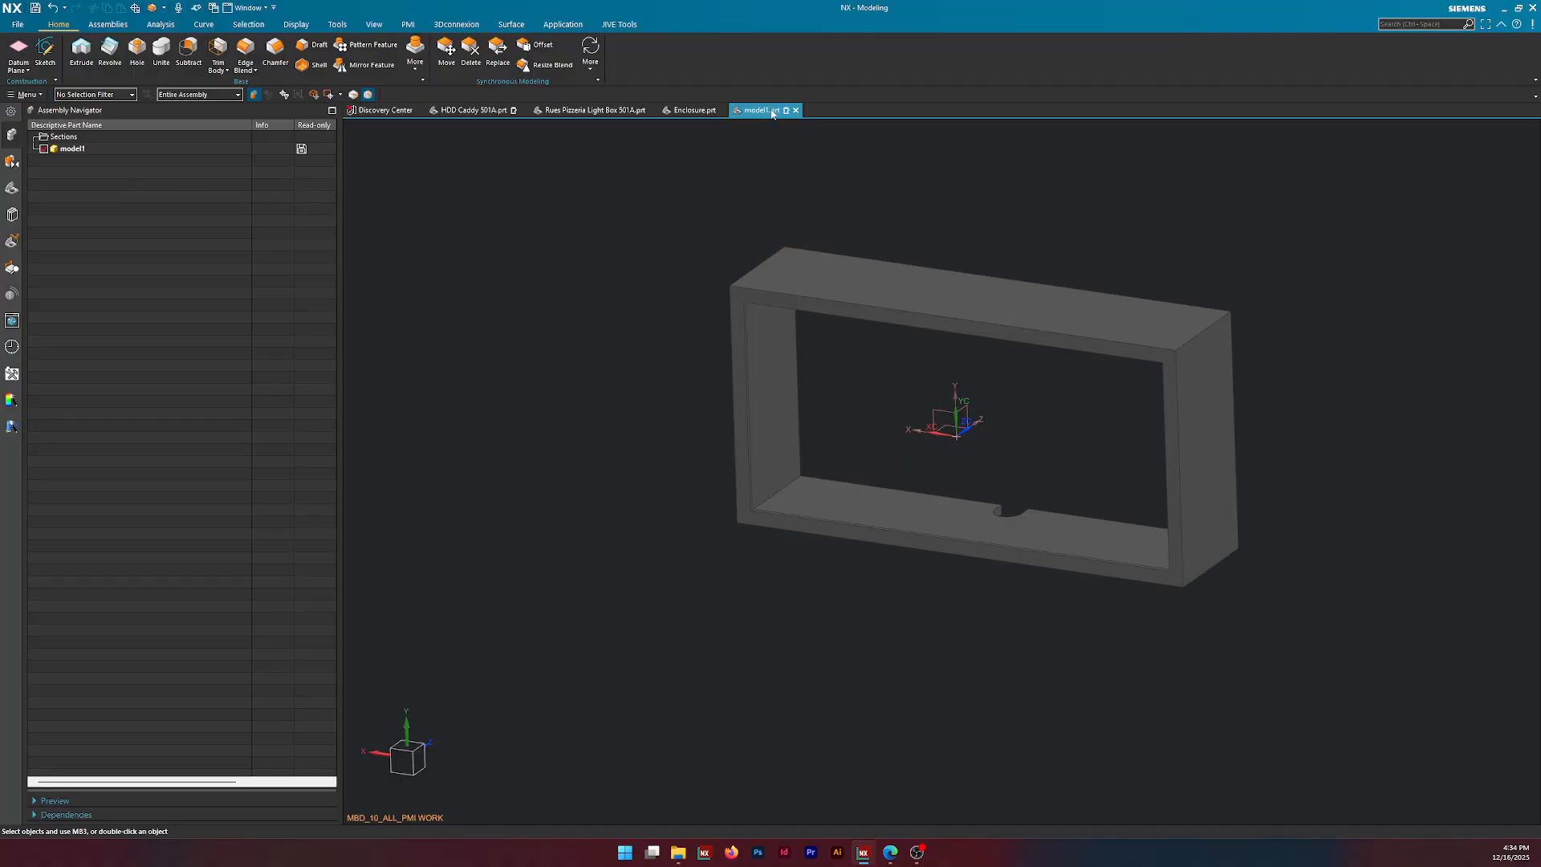
left_click(11, 189)
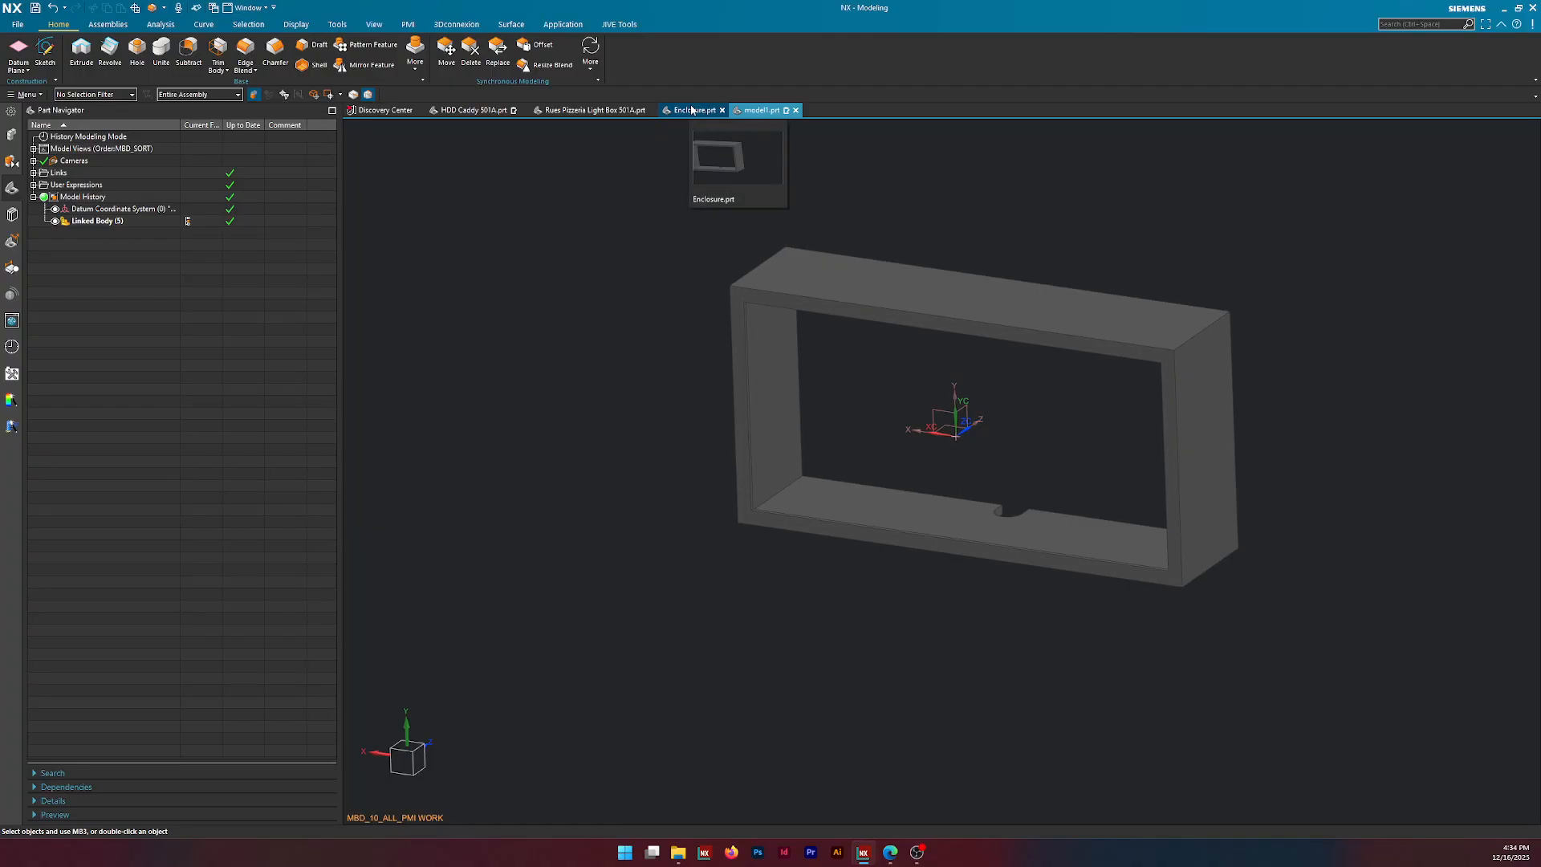
double_click(96, 221)
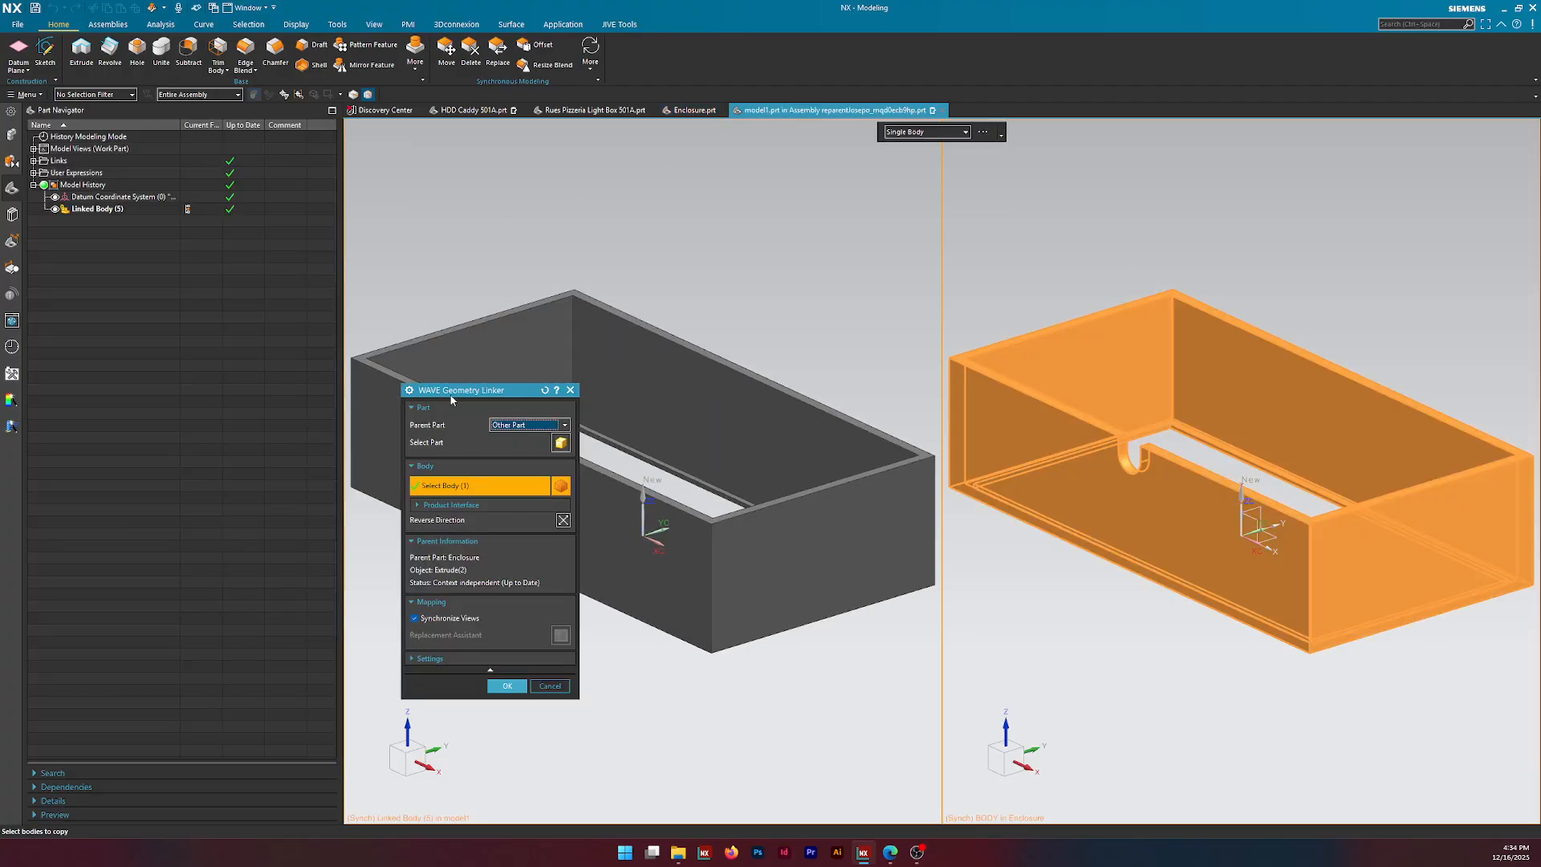
left_click_drag(455, 391, 717, 303)
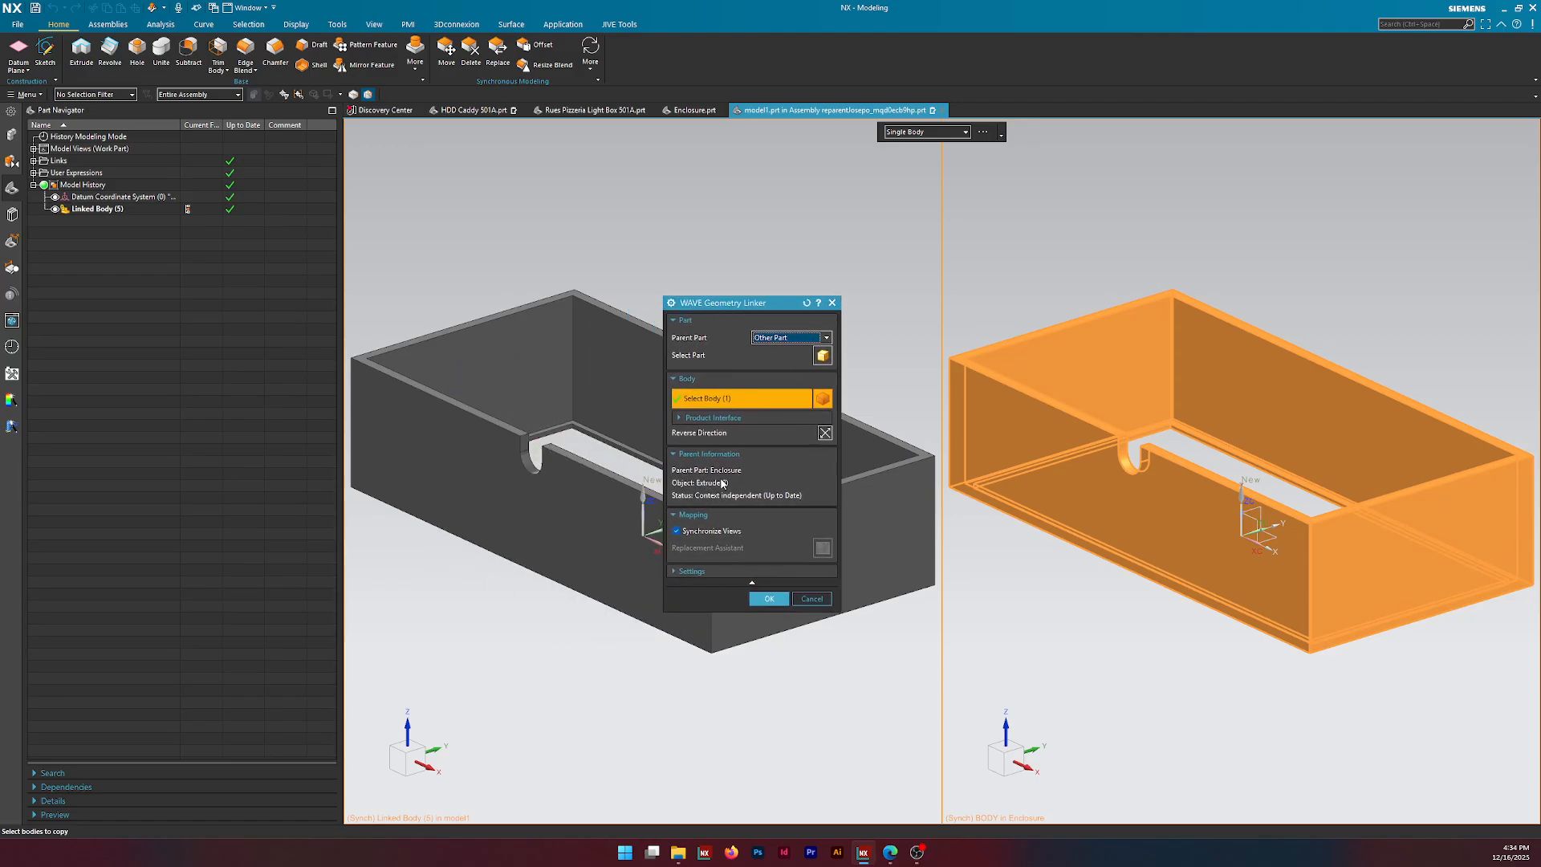
left_click(805, 599)
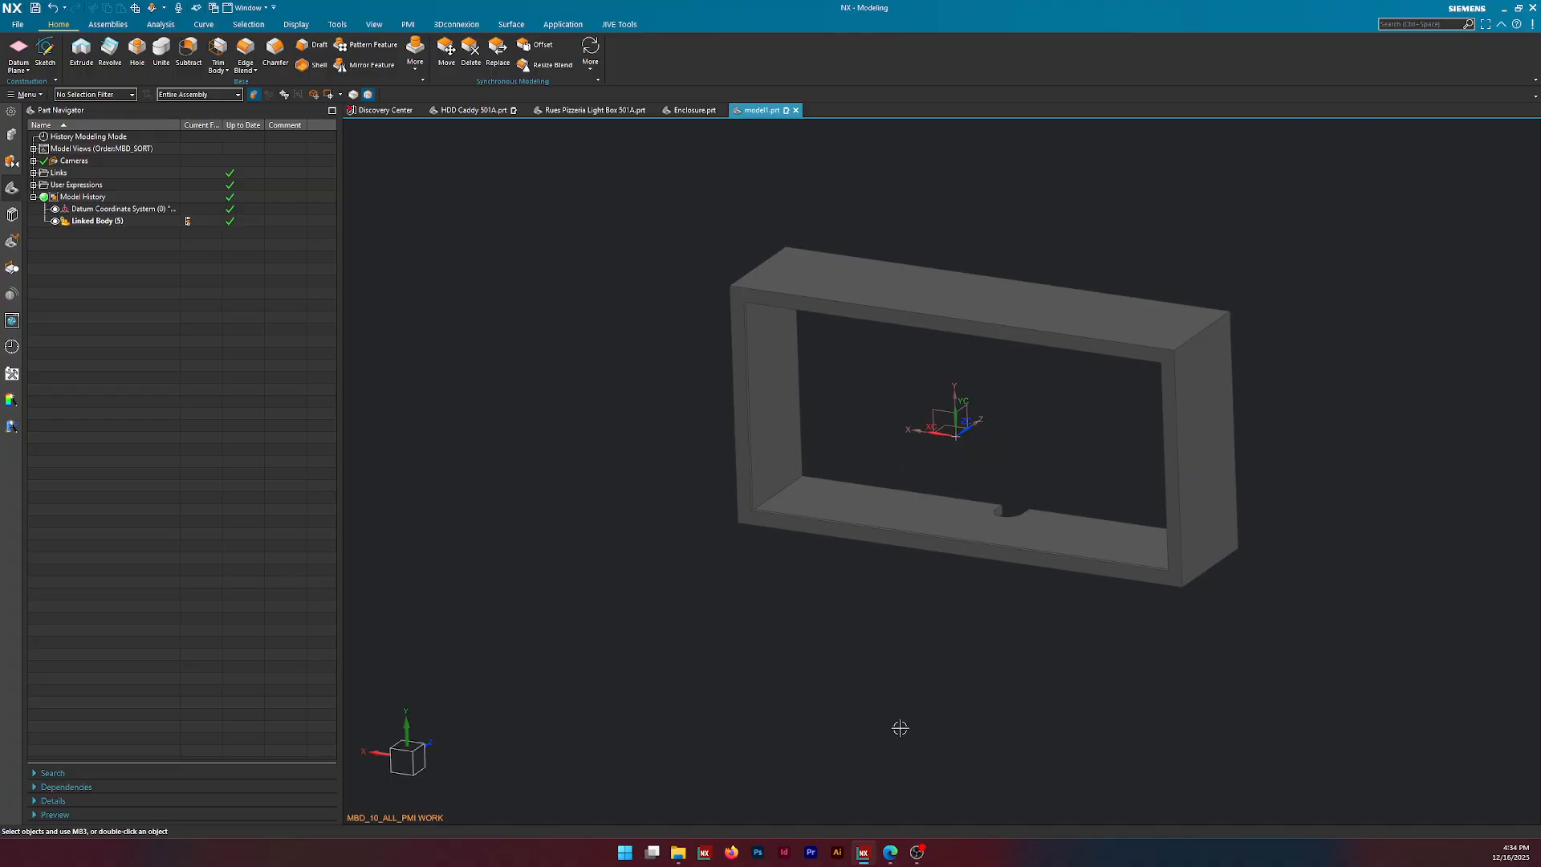
left_click(683, 114)
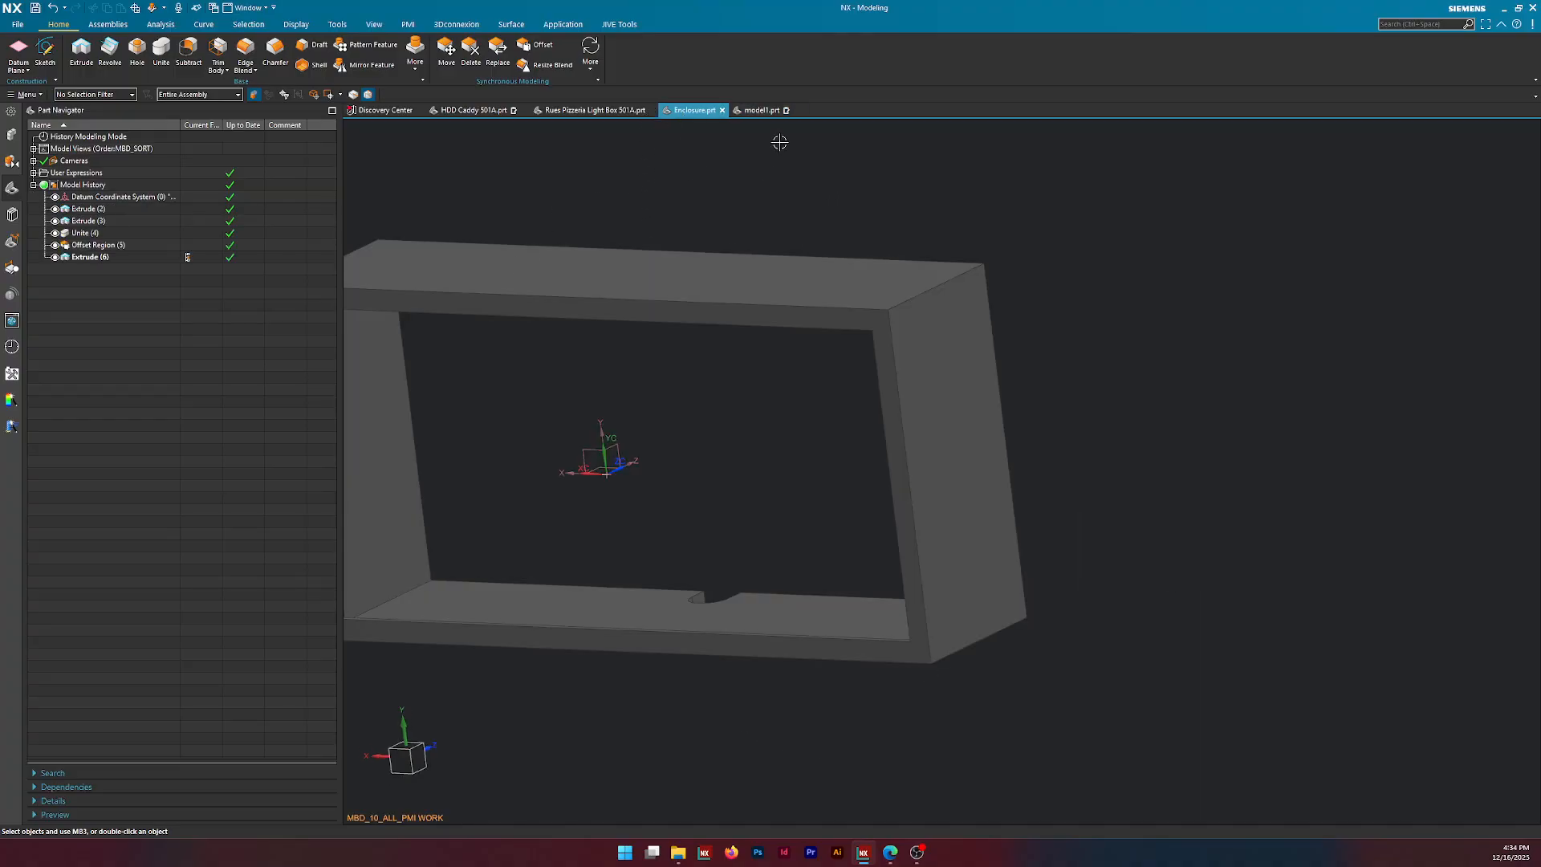
left_click(769, 114)
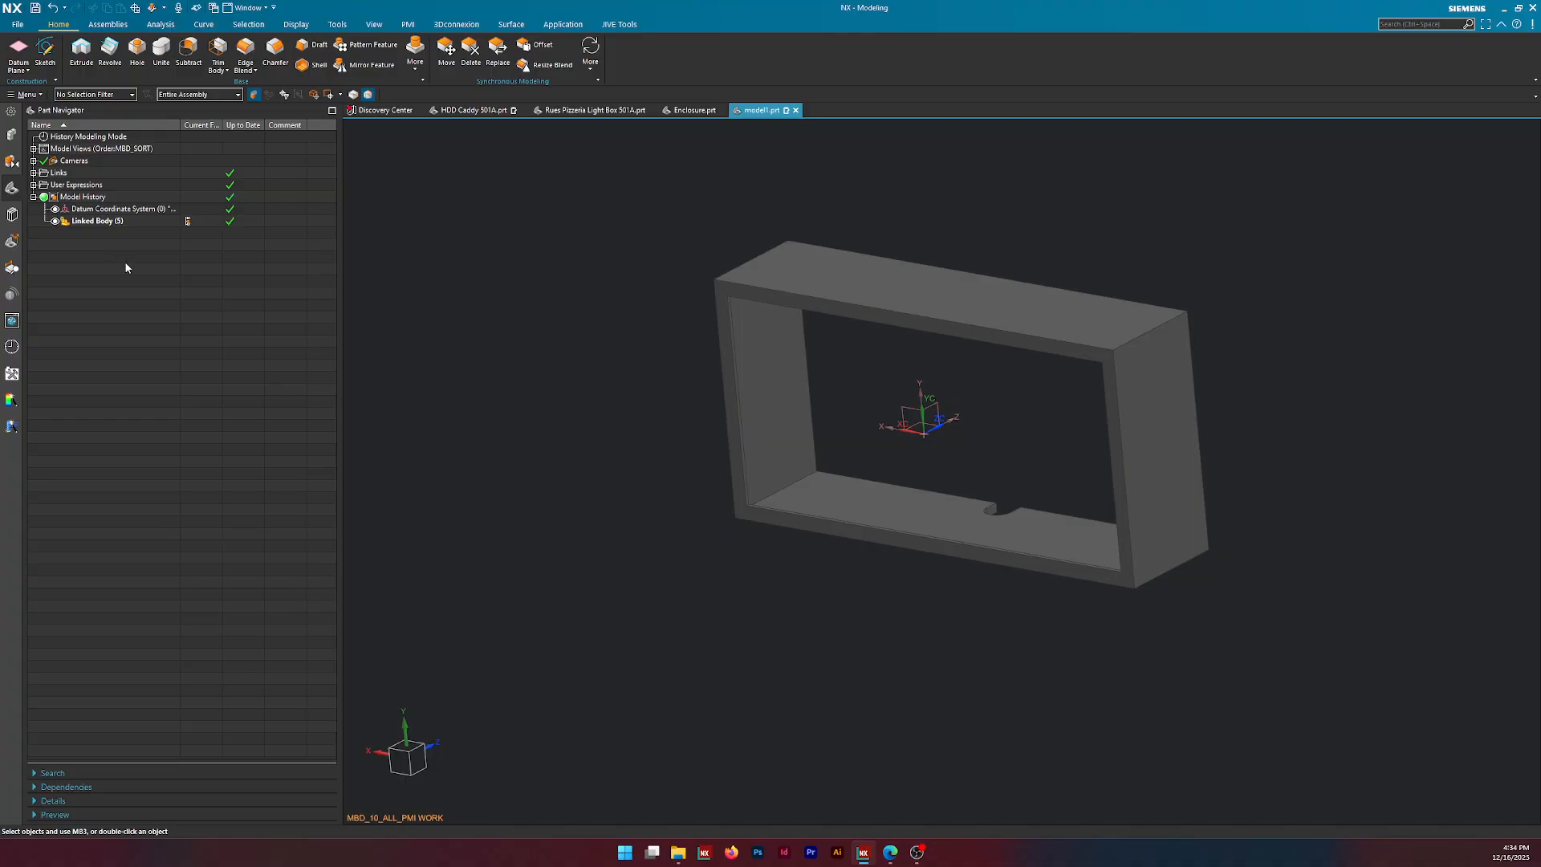
Break the Linked Body's link in model1.prt by turning off Associative, and restore the link.
double_click(131, 220)
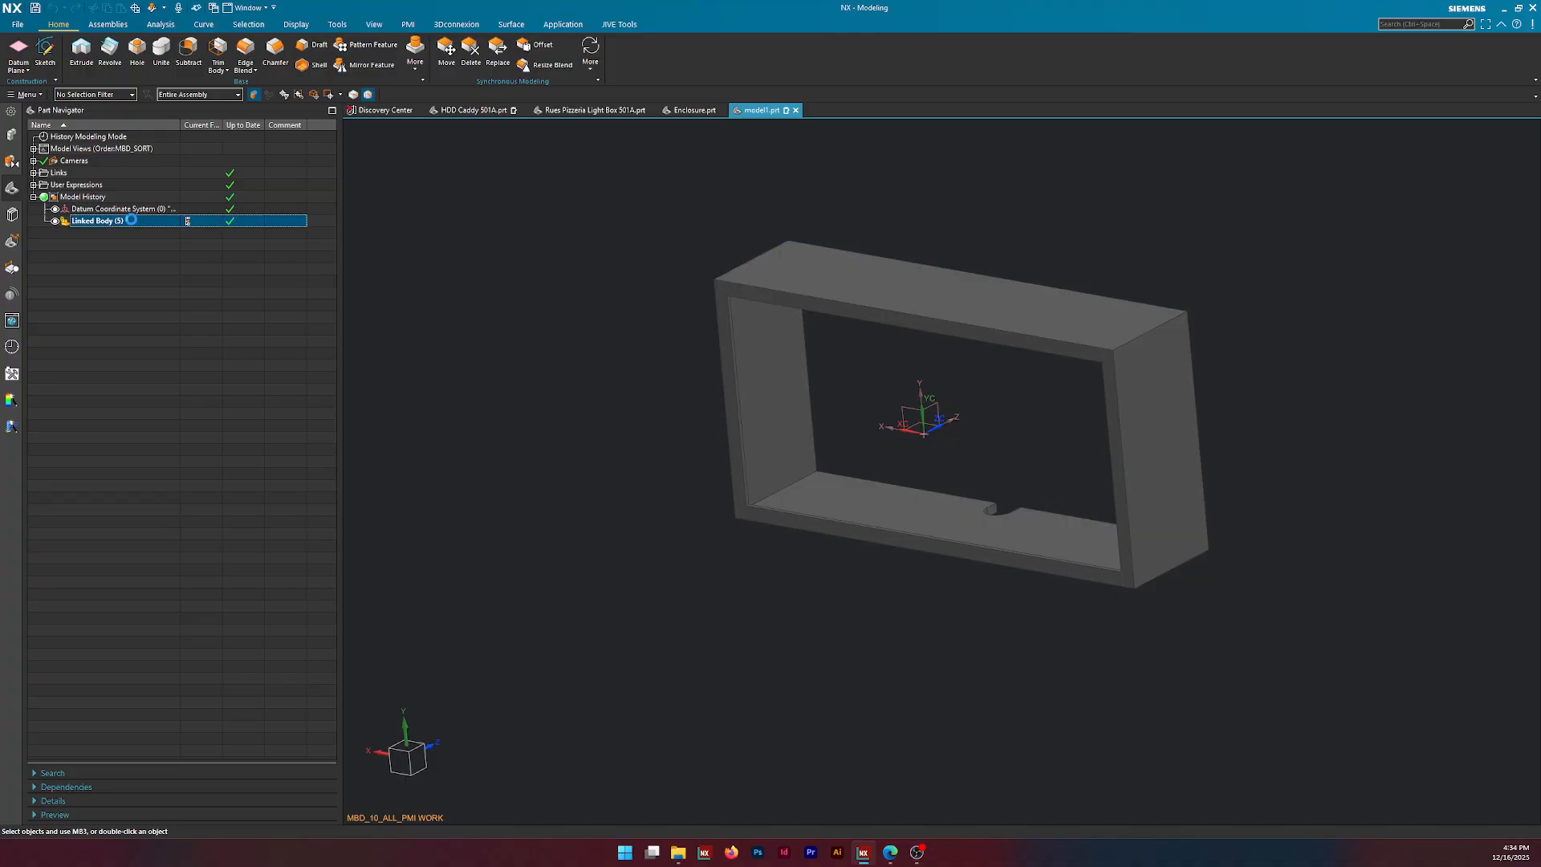
left_click(745, 572)
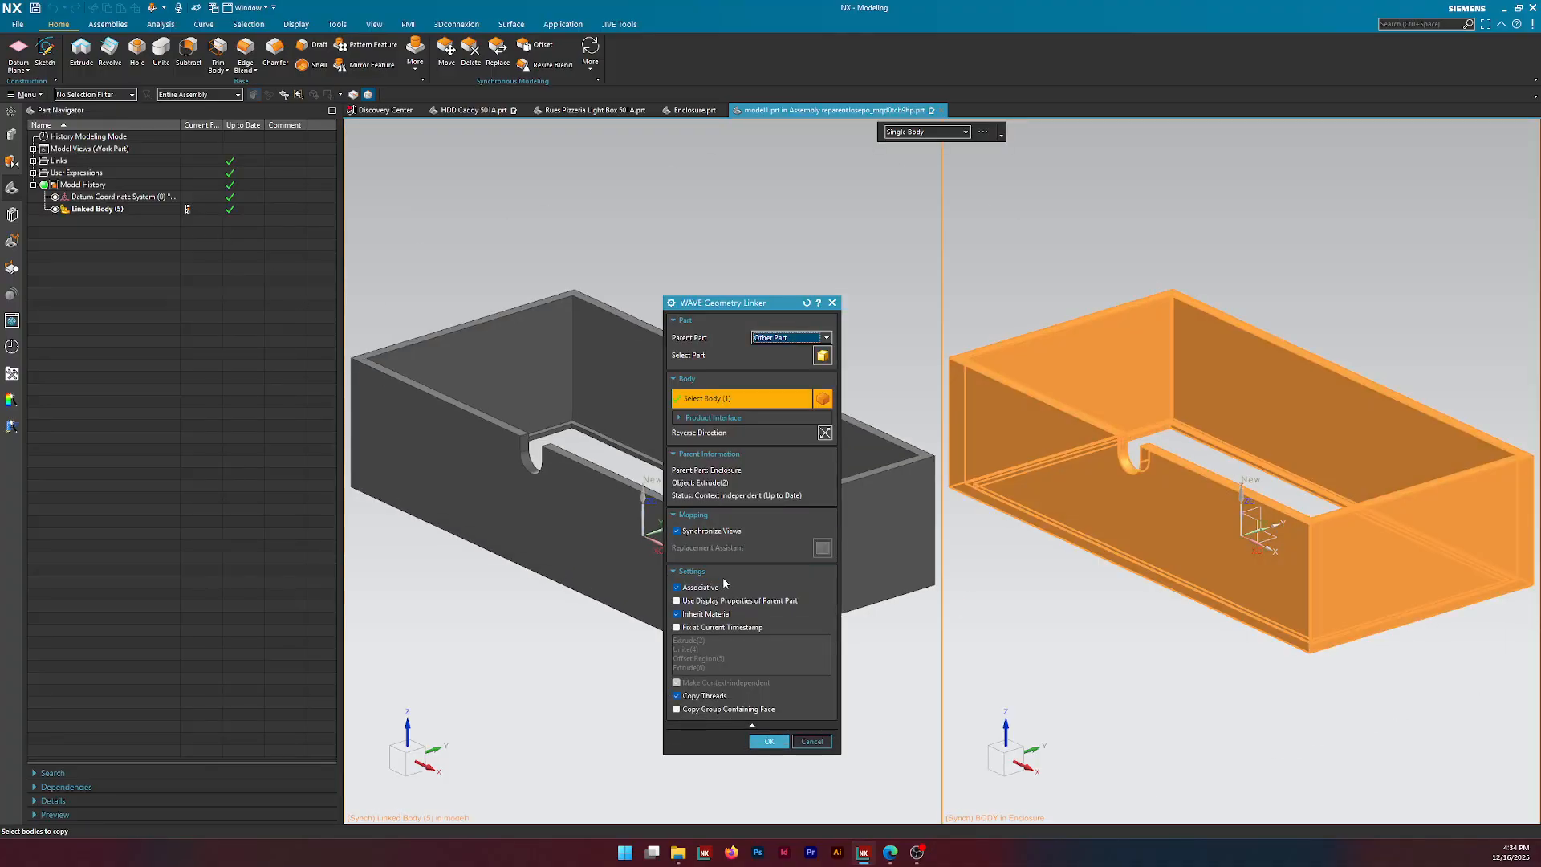
left_click(675, 587)
left_click(711, 445)
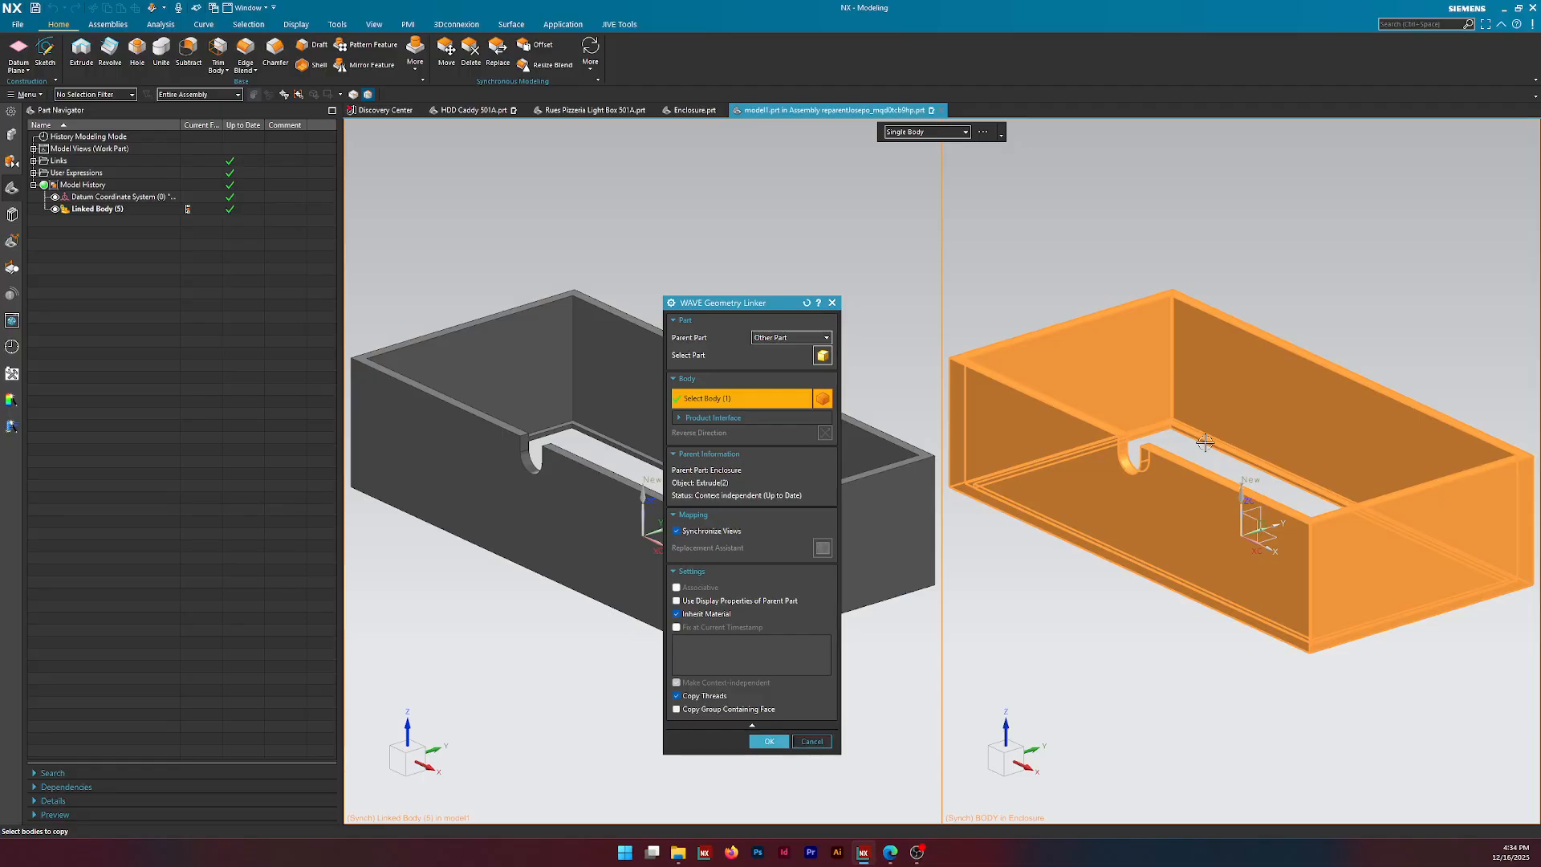
left_click(769, 740)
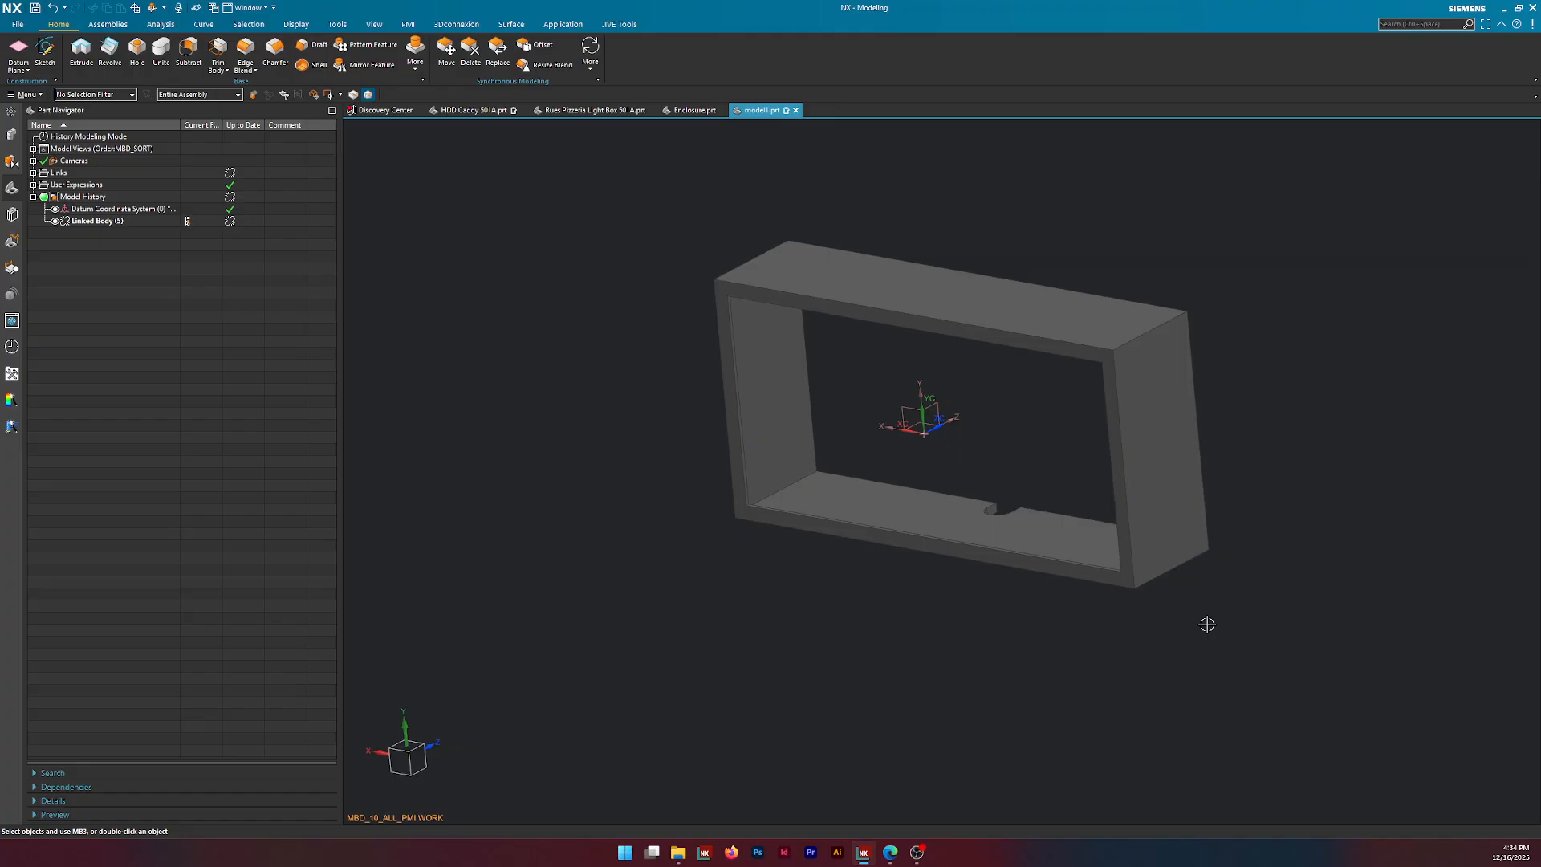
left_click(118, 224)
left_click(657, 339)
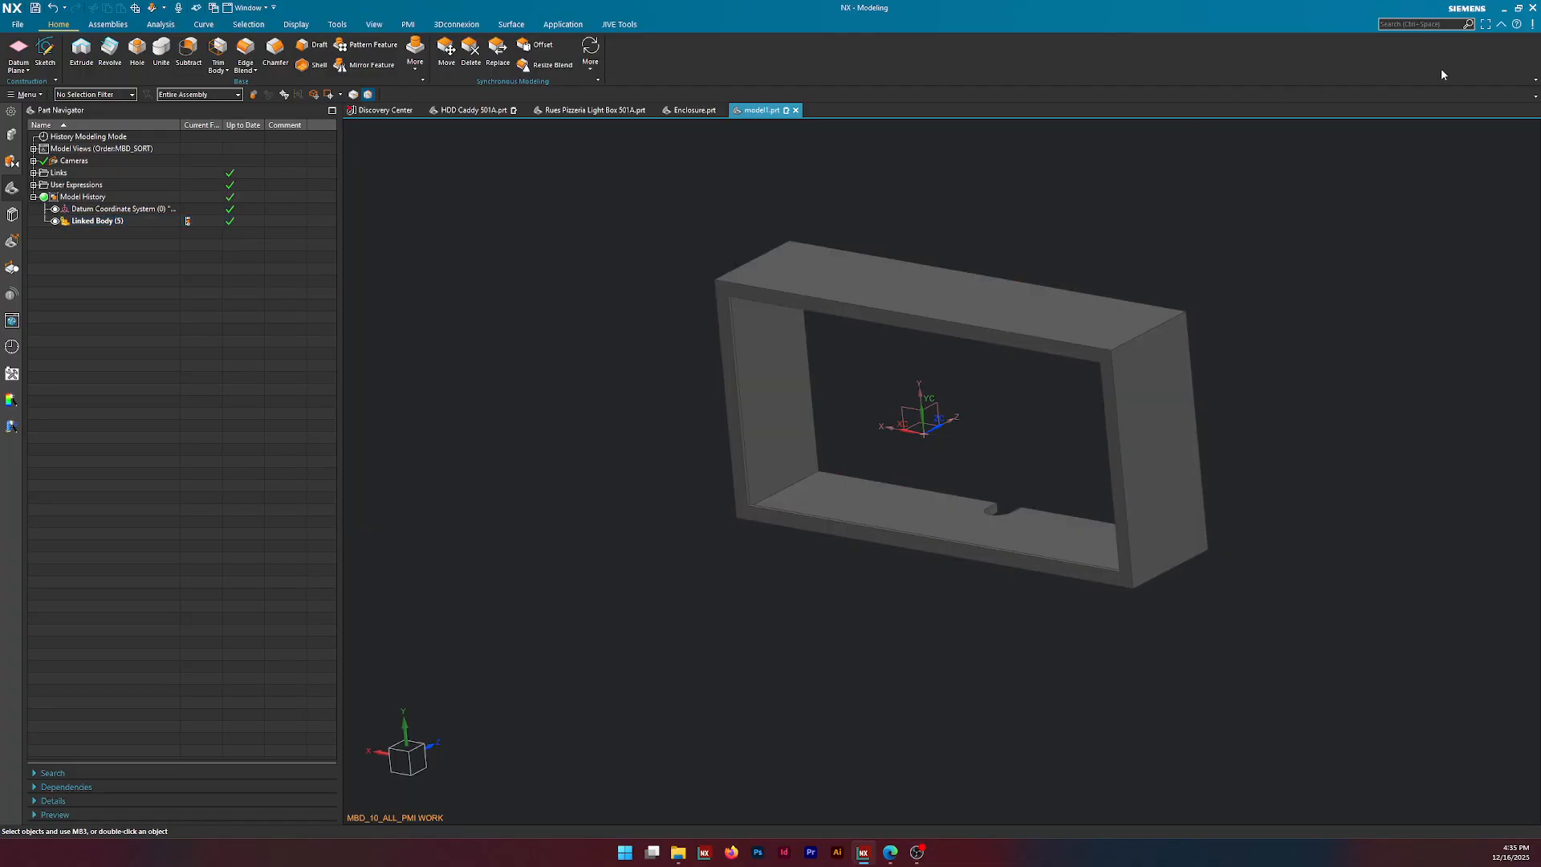
Remove the parameters from the linked solid body in model1.prt with the Remove Parameters command.
left_click(1449, 25)
type("remove parameter")
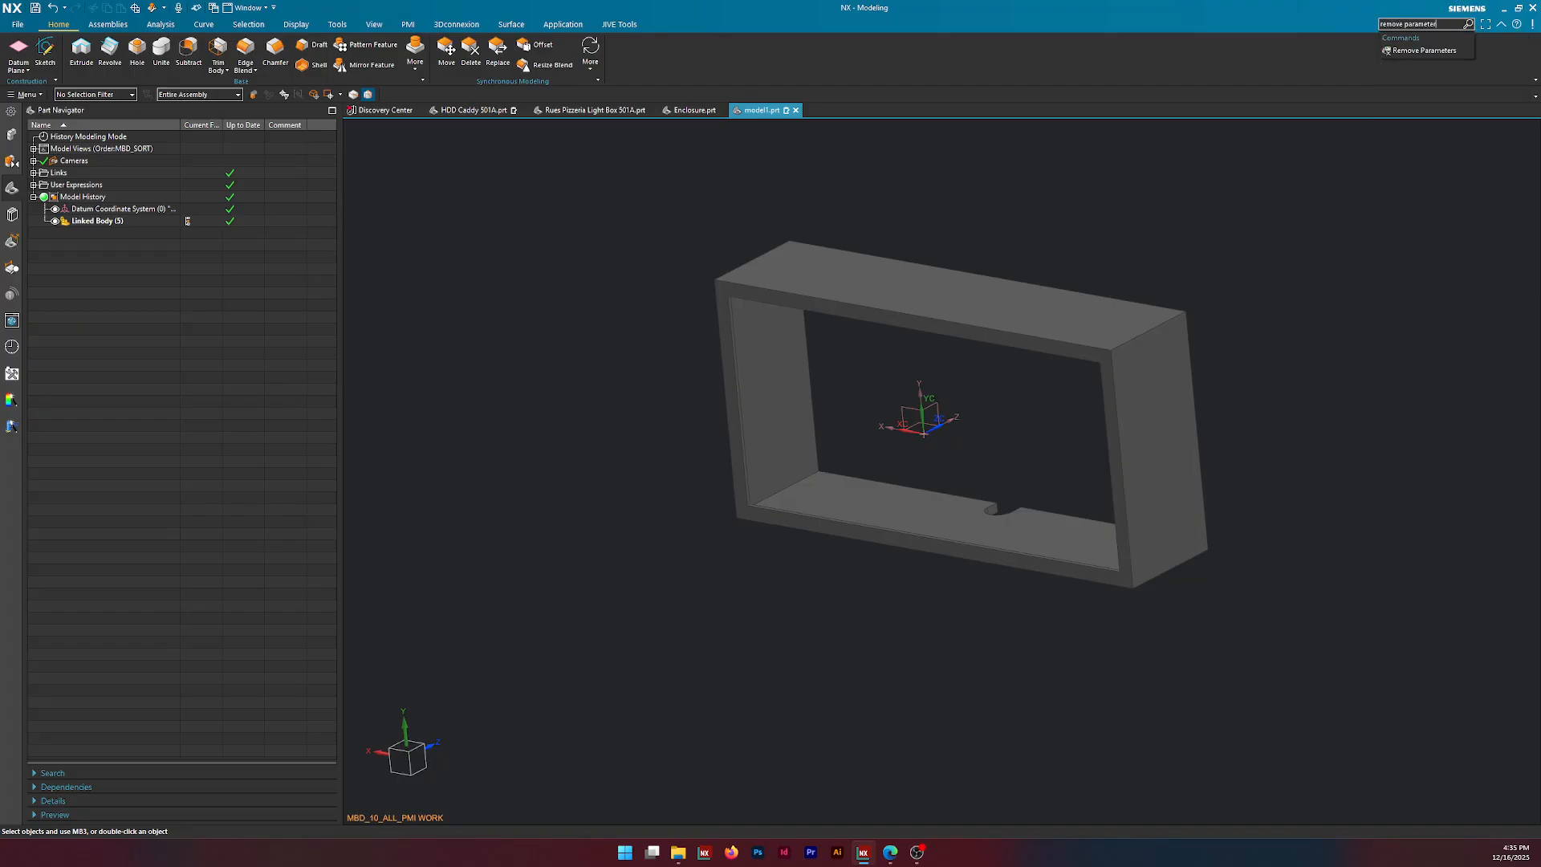
left_click(1424, 49)
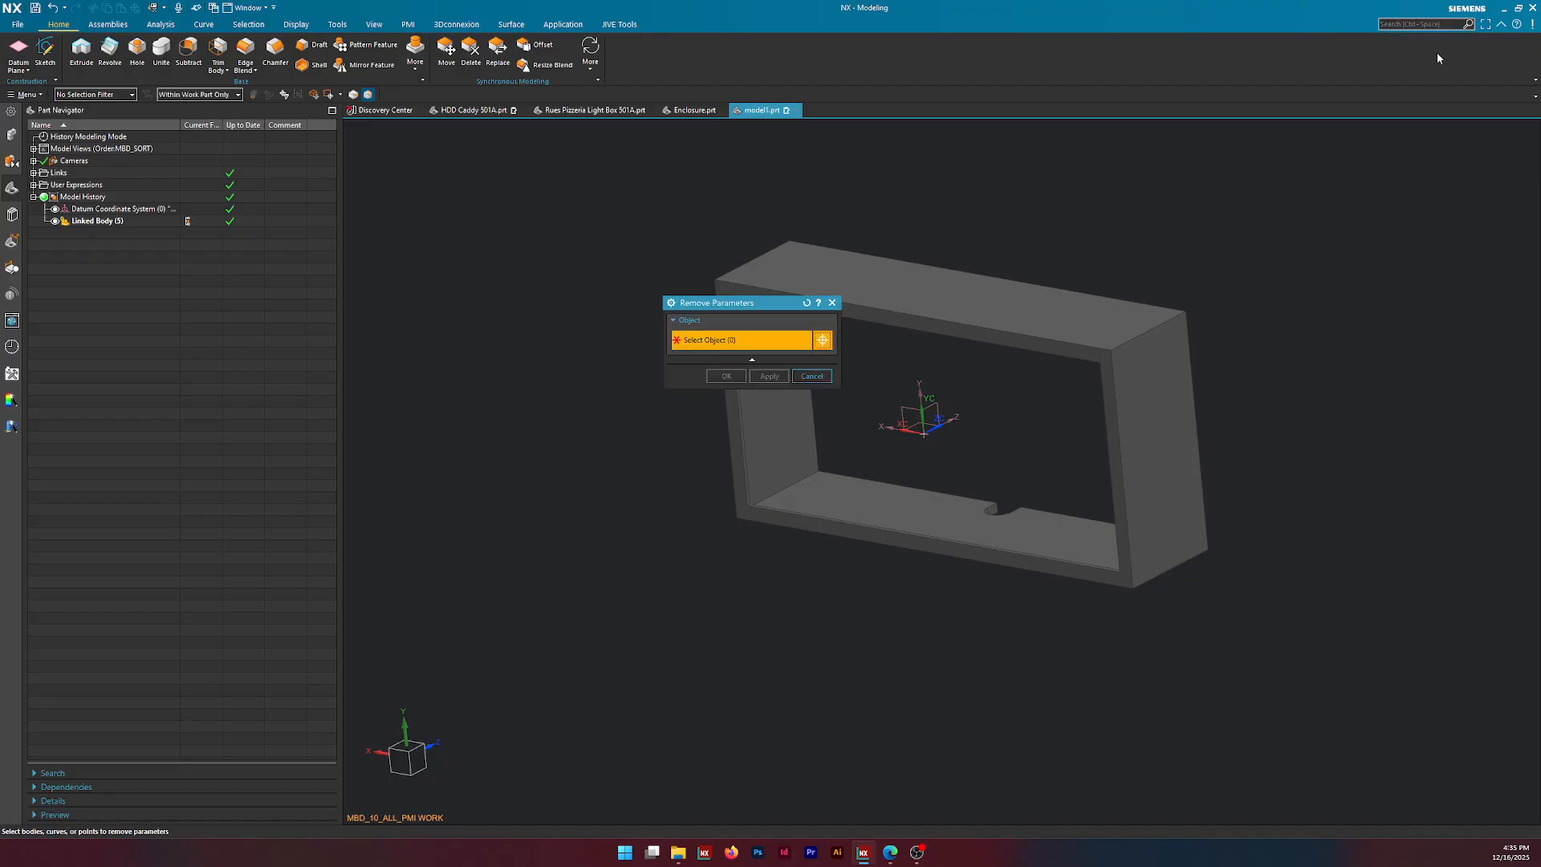
left_click(1060, 312)
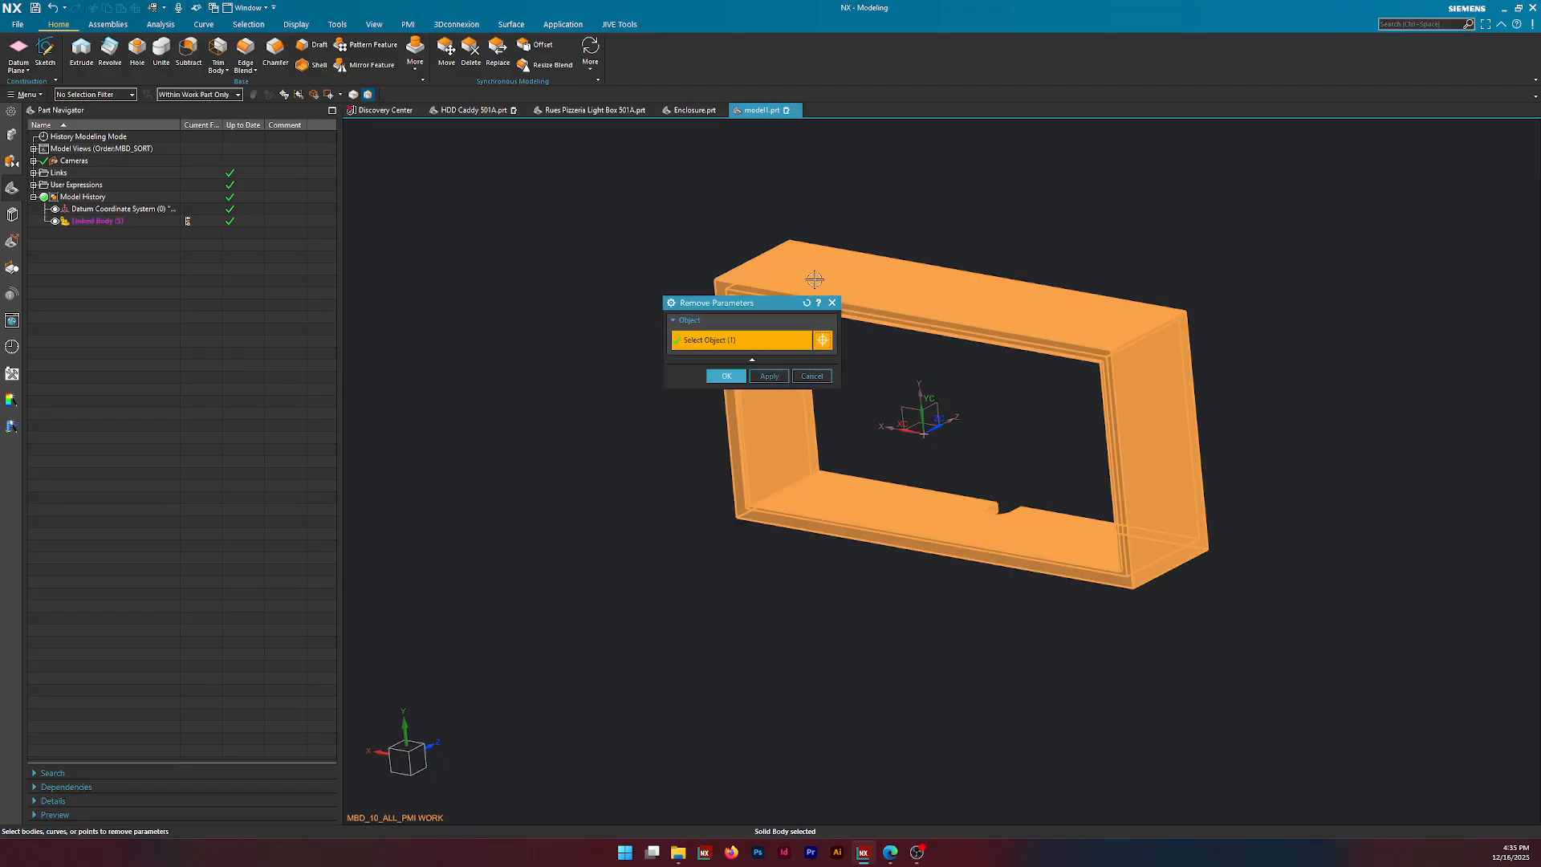
left_click_drag(776, 306, 669, 304)
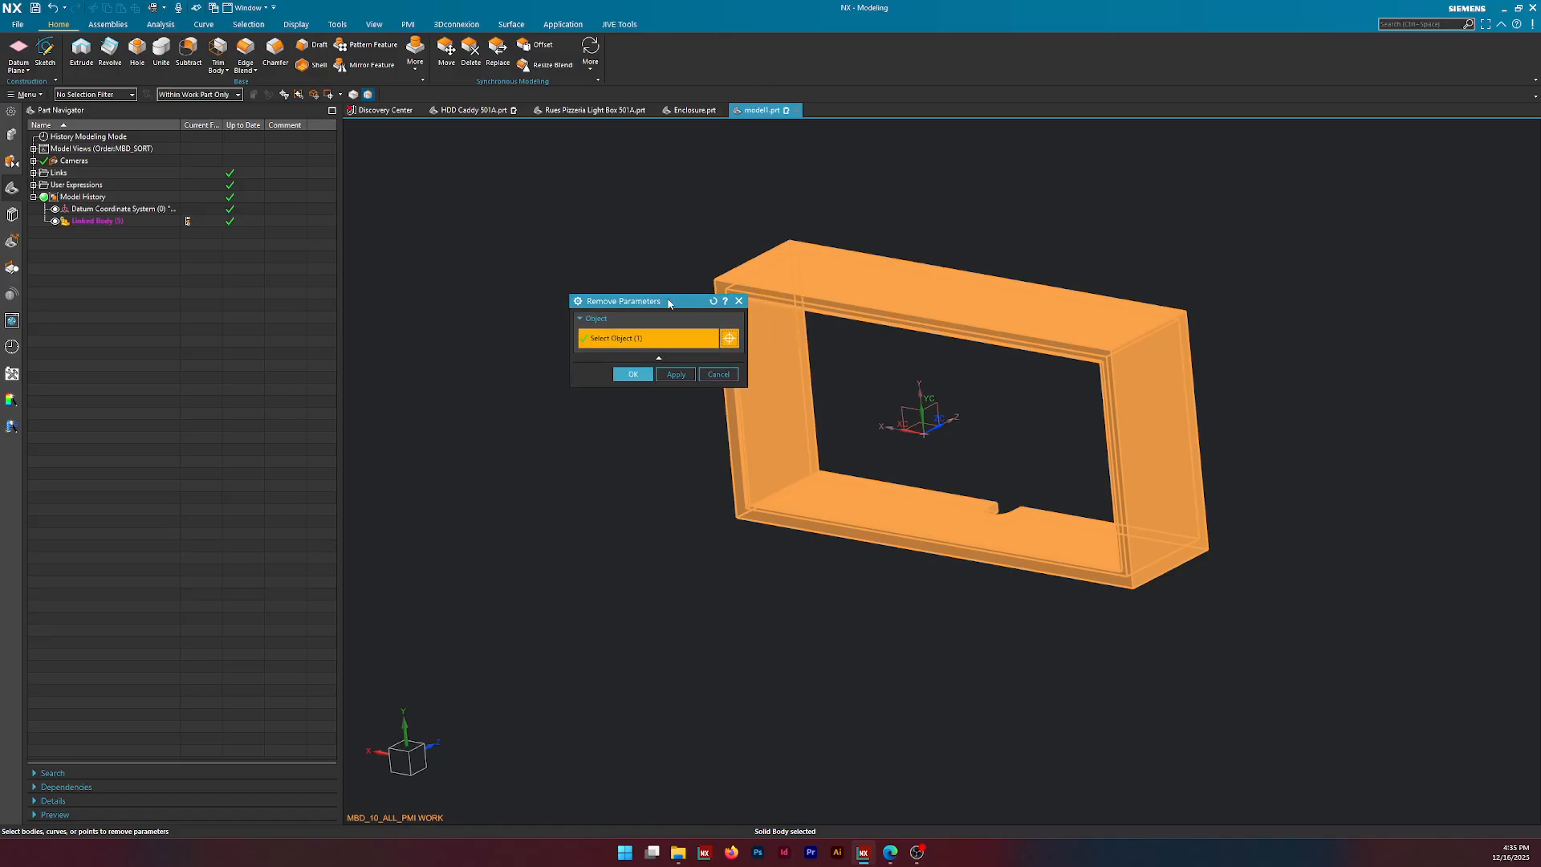
left_click(643, 374)
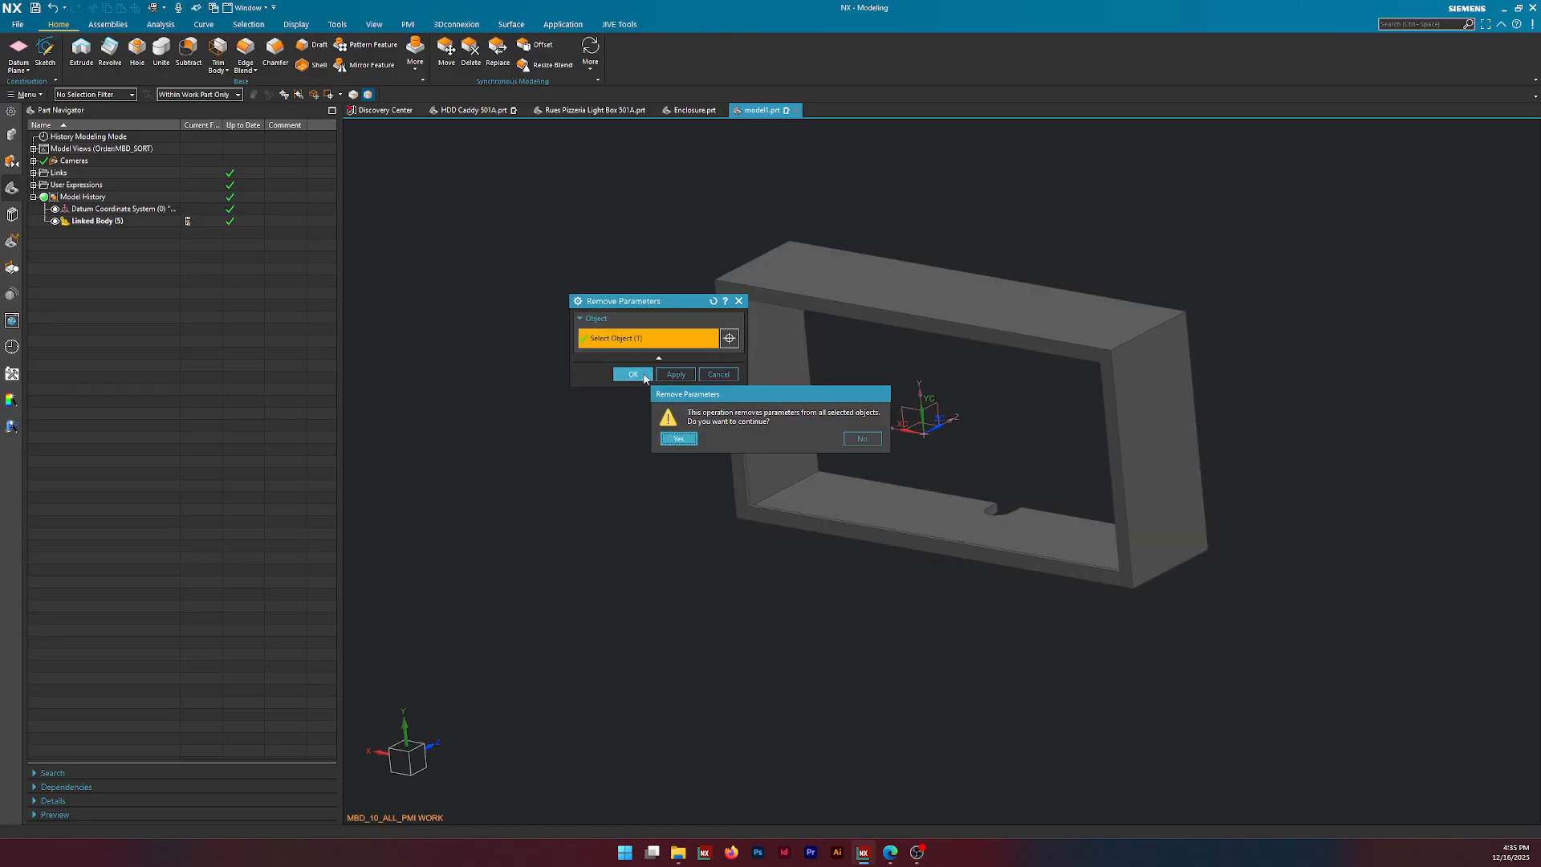
left_click_drag(750, 400, 602, 478)
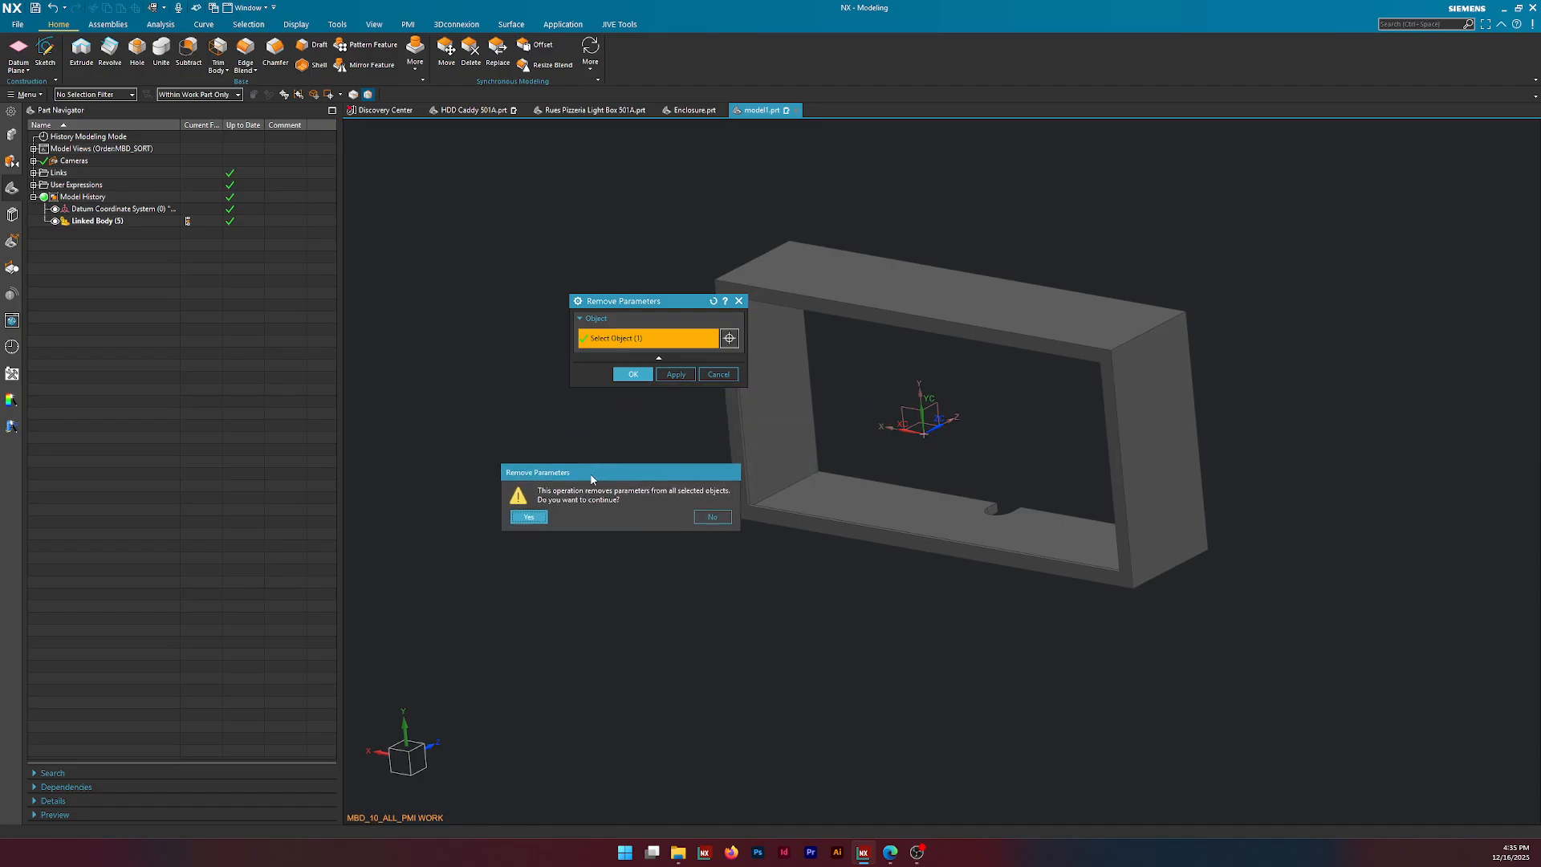
left_click(528, 518)
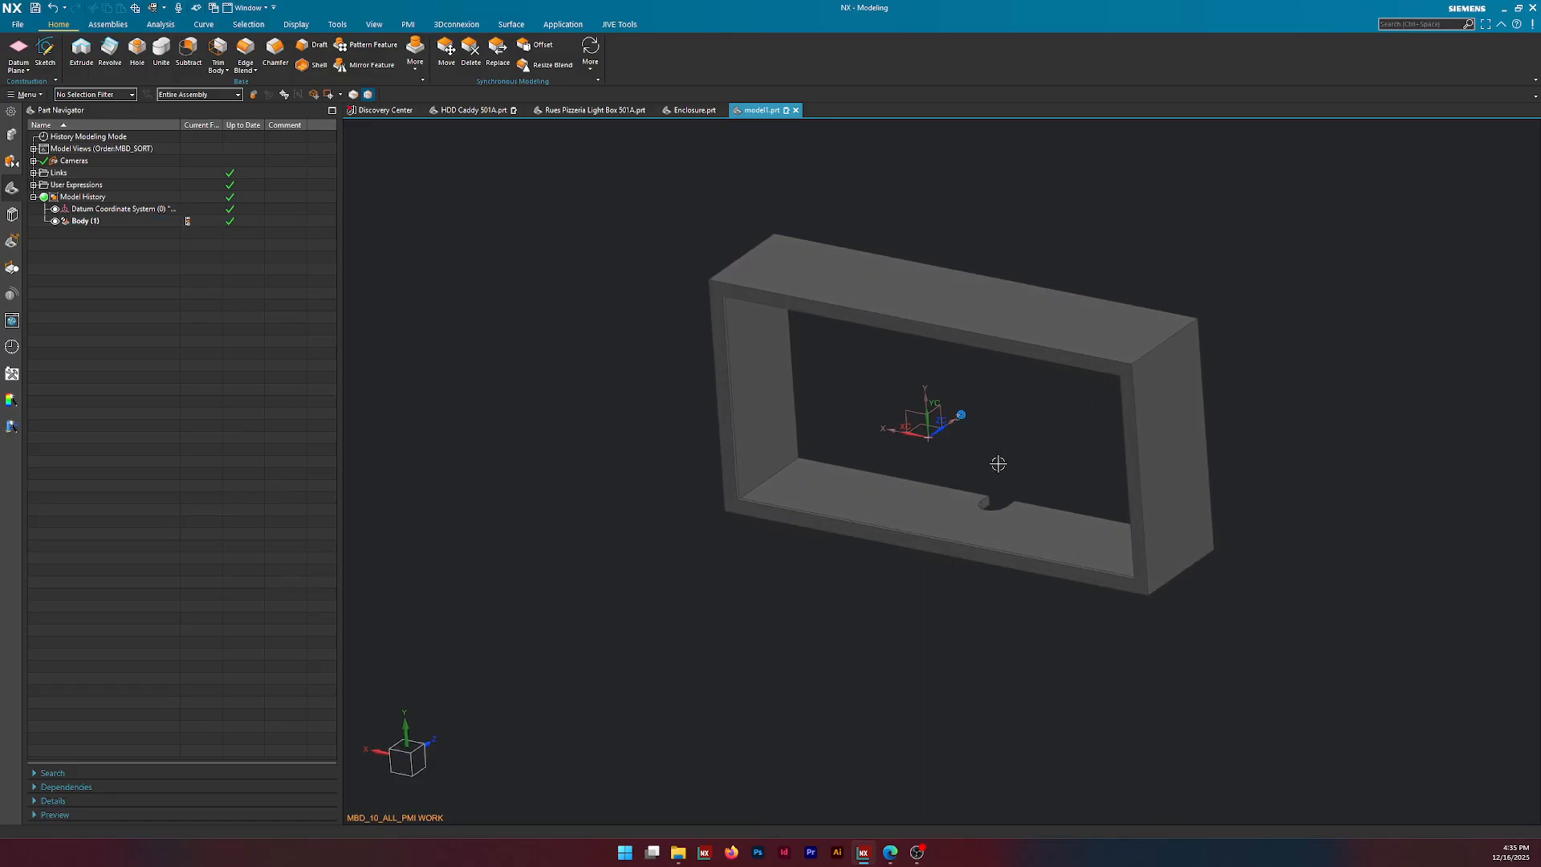
Delete the faces of the small notch in the frame's lower wall in model1.prt.
scroll(1011, 468, "up", 3)
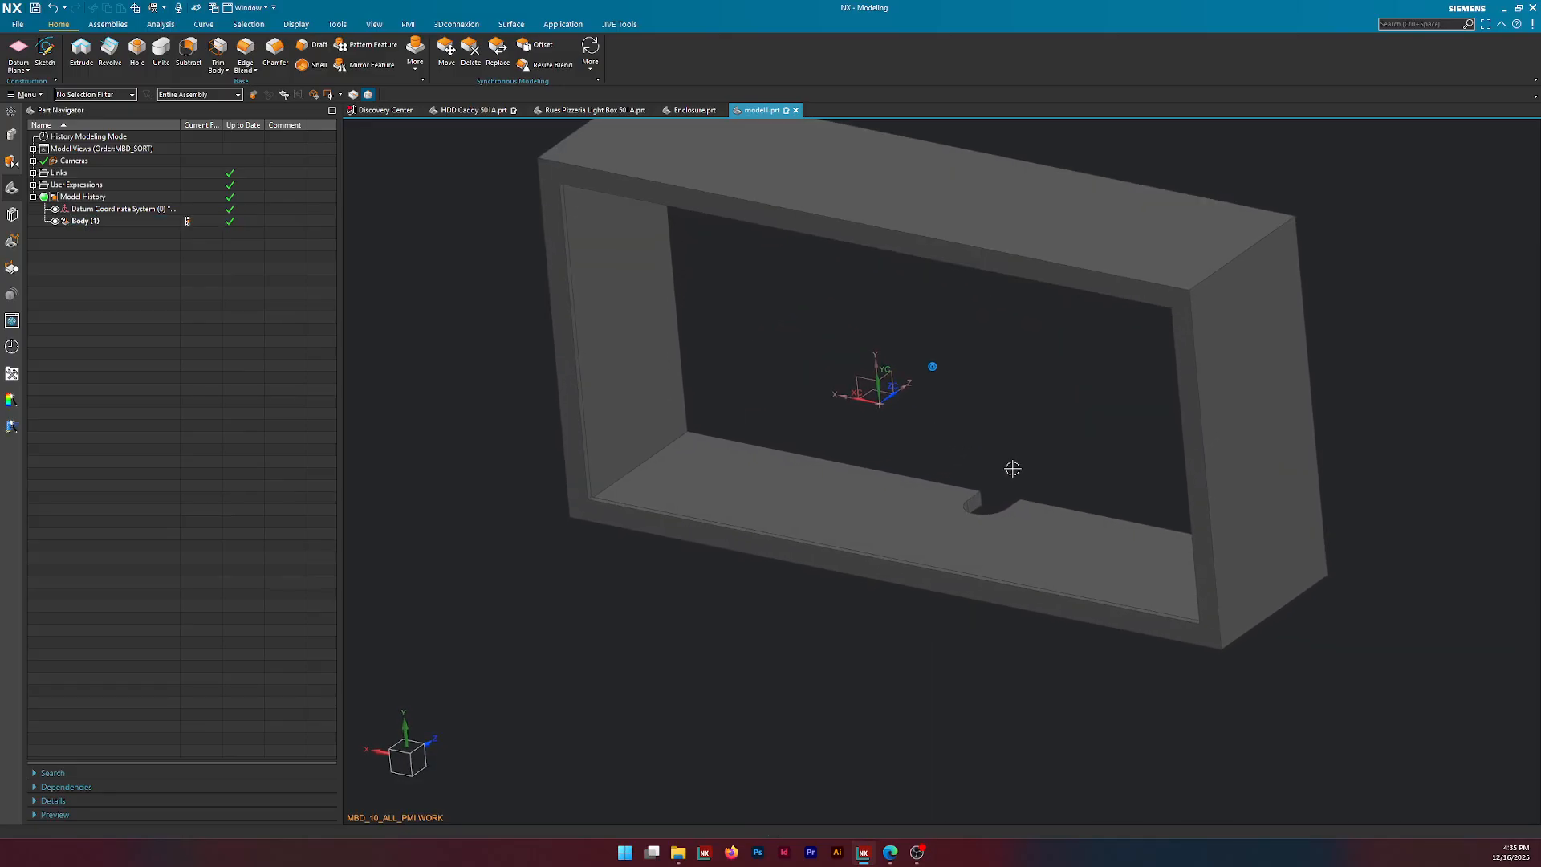
left_click(470, 49)
left_click_drag(930, 439, 1083, 539)
left_click(633, 599)
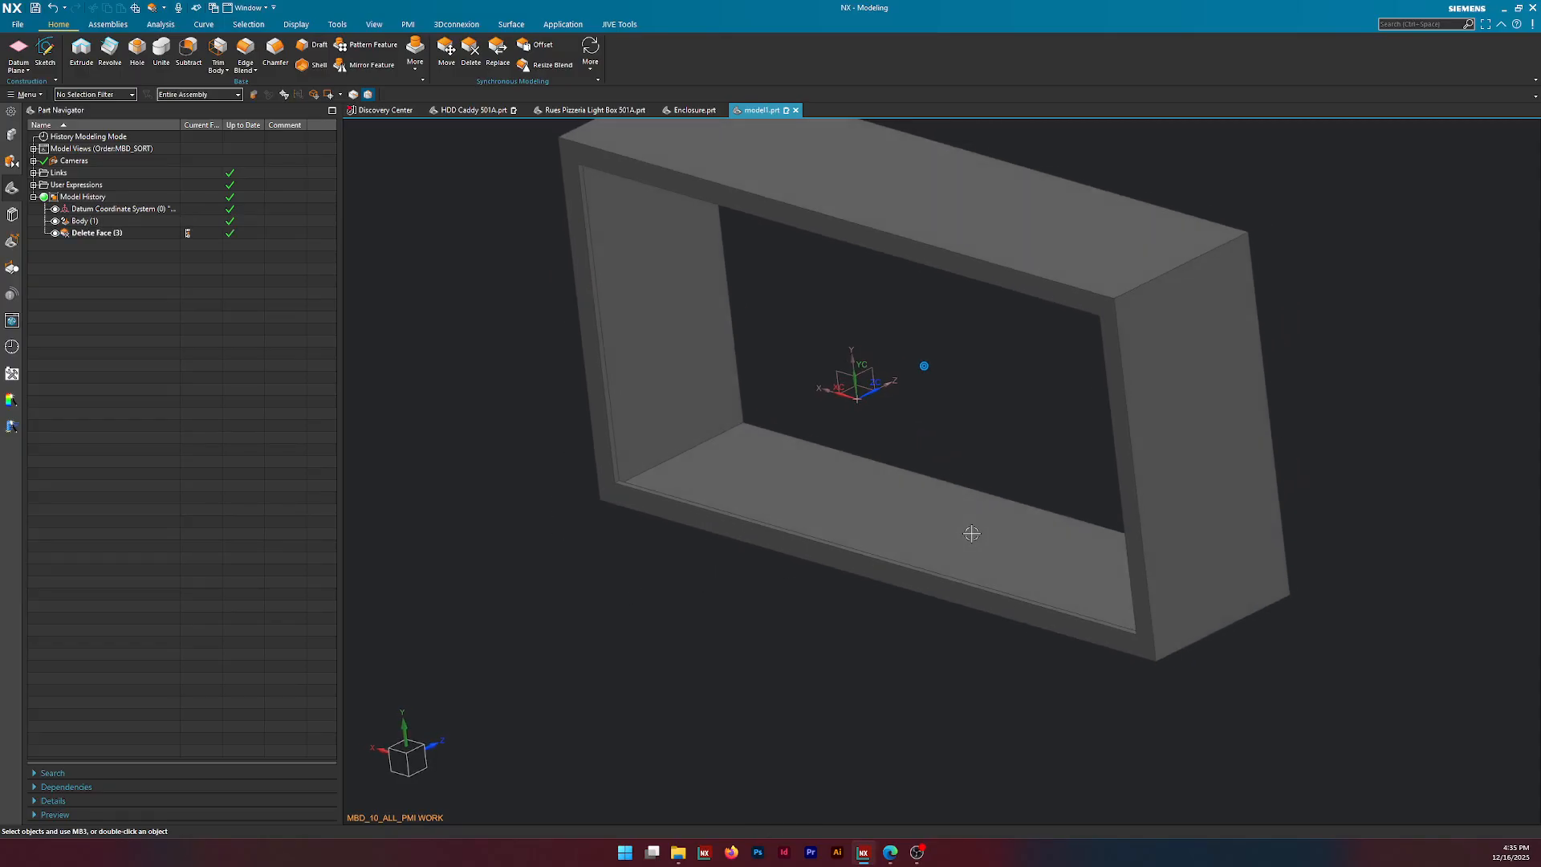
scroll(970, 533, "down", 5)
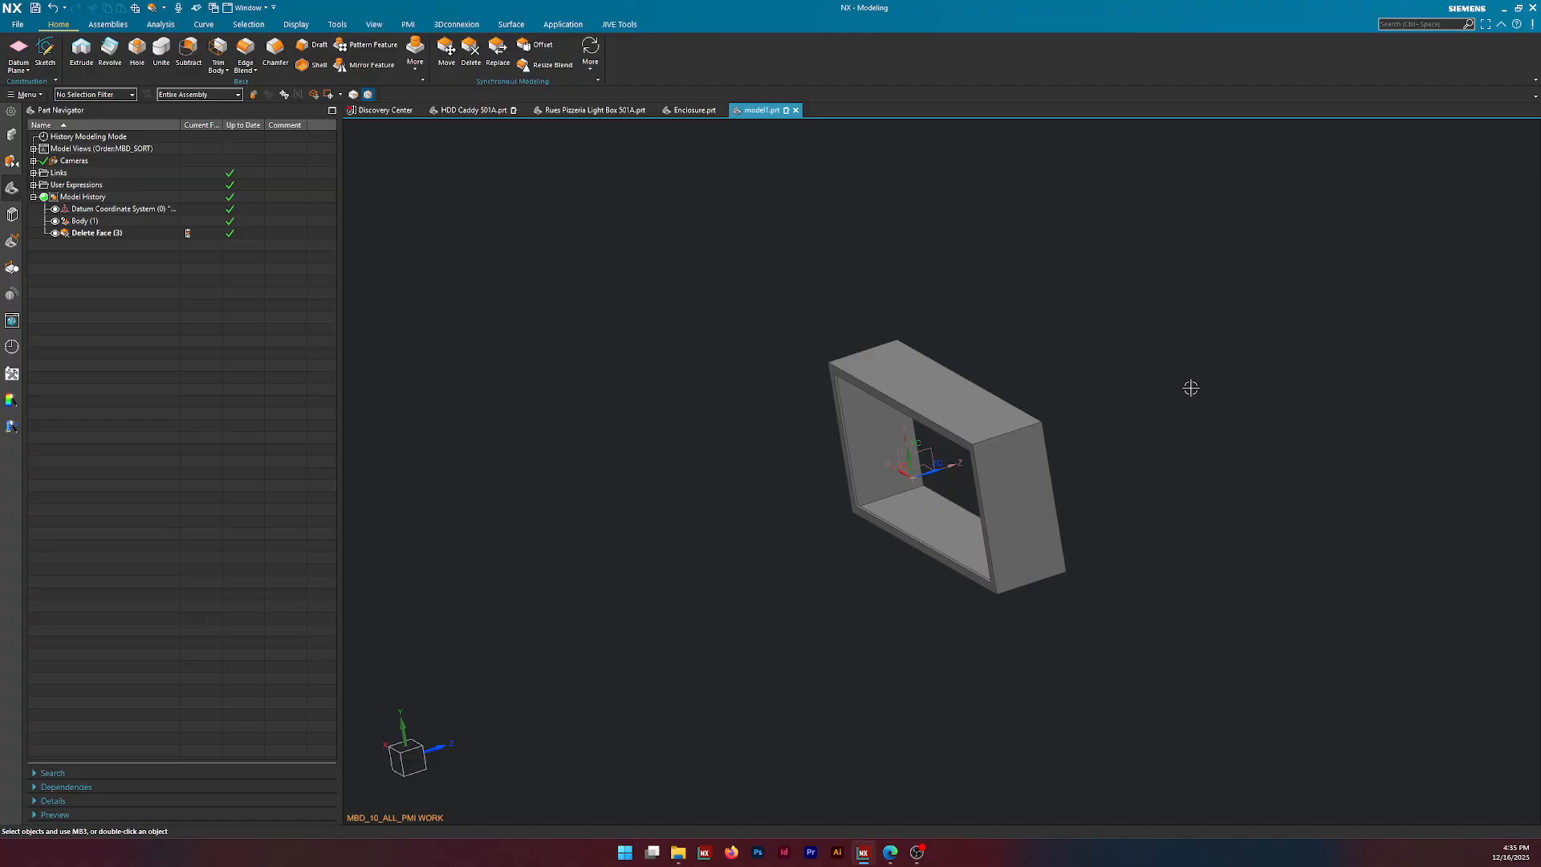
mouse_move(822, 299)
middle_mouse_down()
mouse_move(791, 286)
mouse_move(821, 291)
middle_mouse_up()
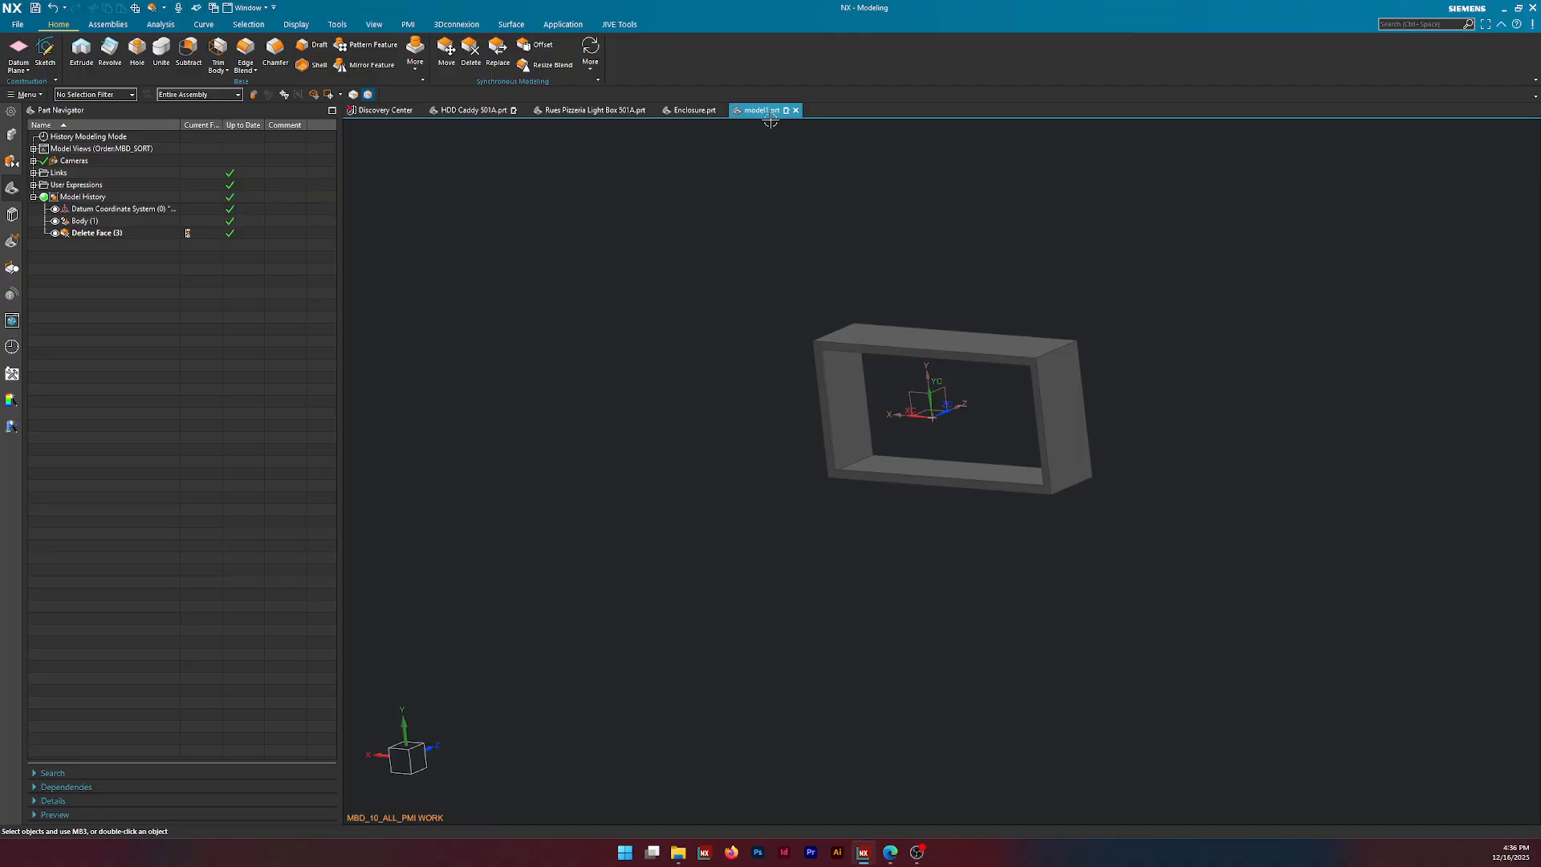
Undo the notch face deletion and the parameter removal in model1.prt, and highlight the restored Linked Body.
key("ctrl+z")
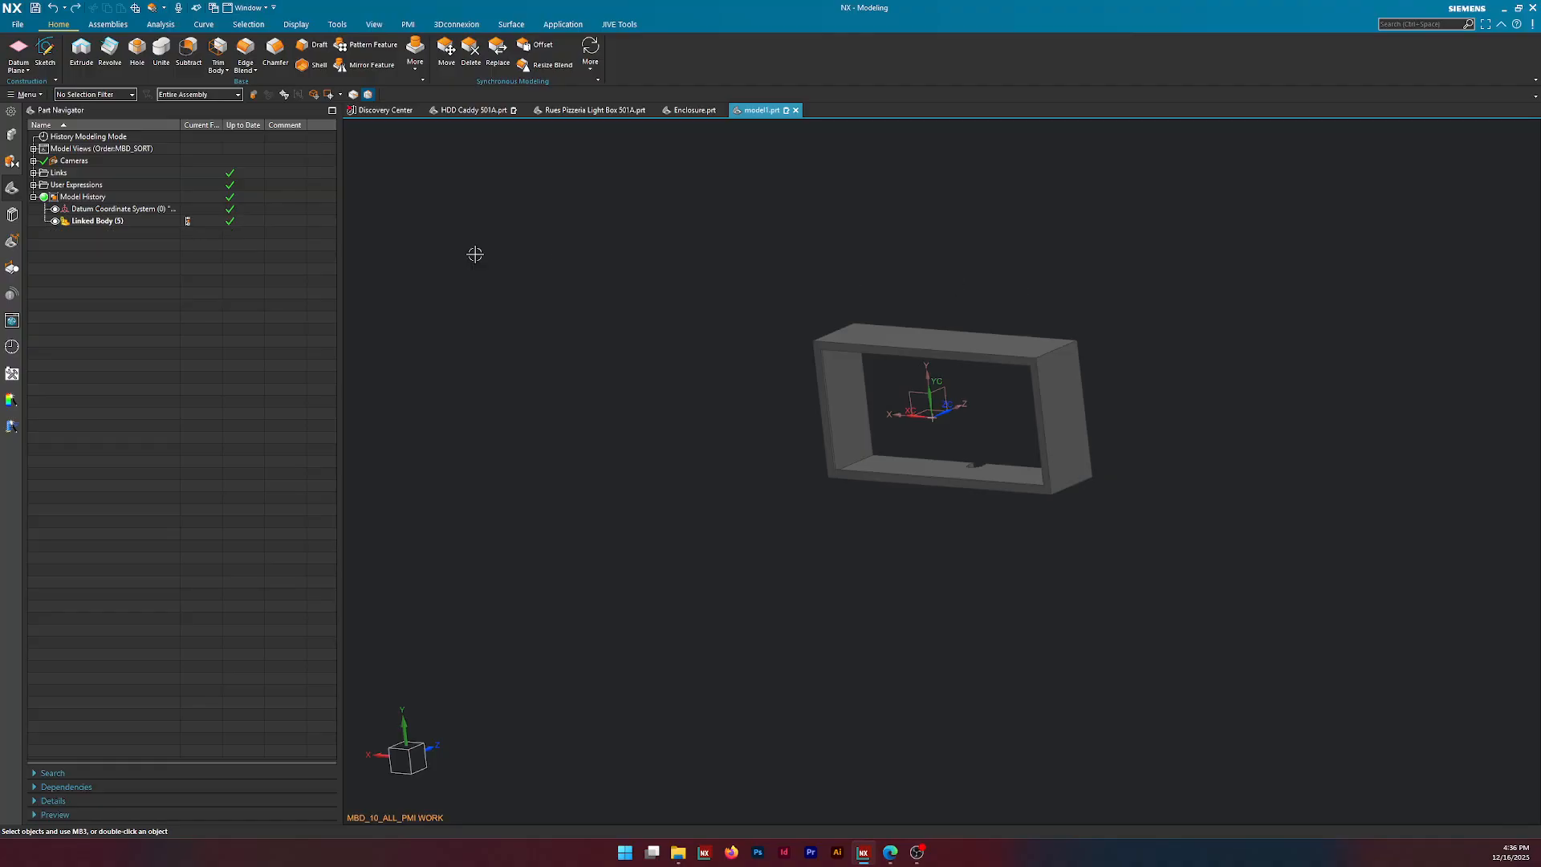
left_click(112, 222)
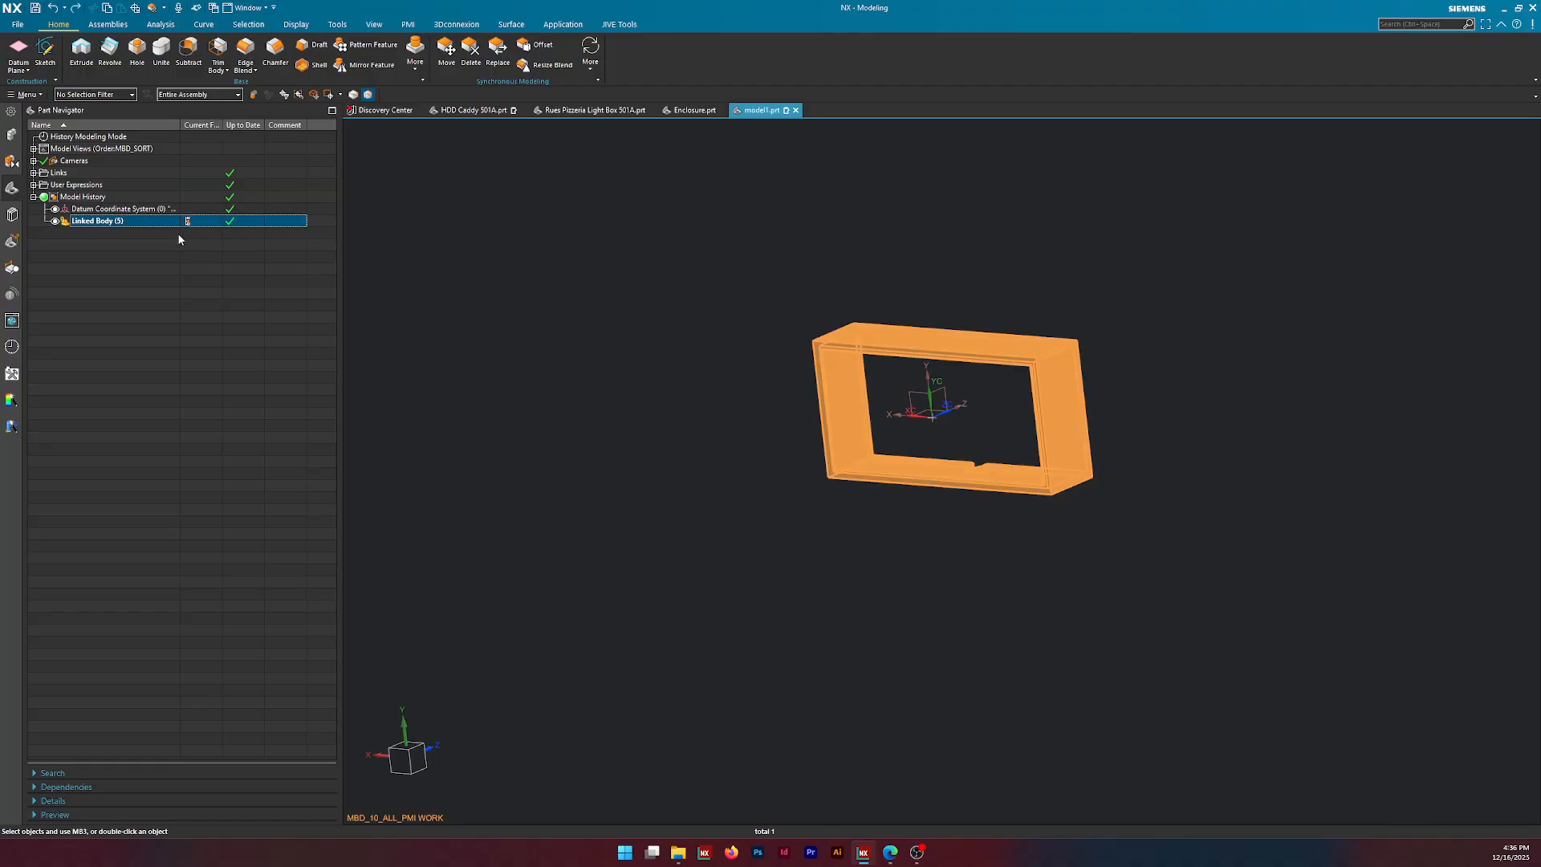
left_click(502, 262)
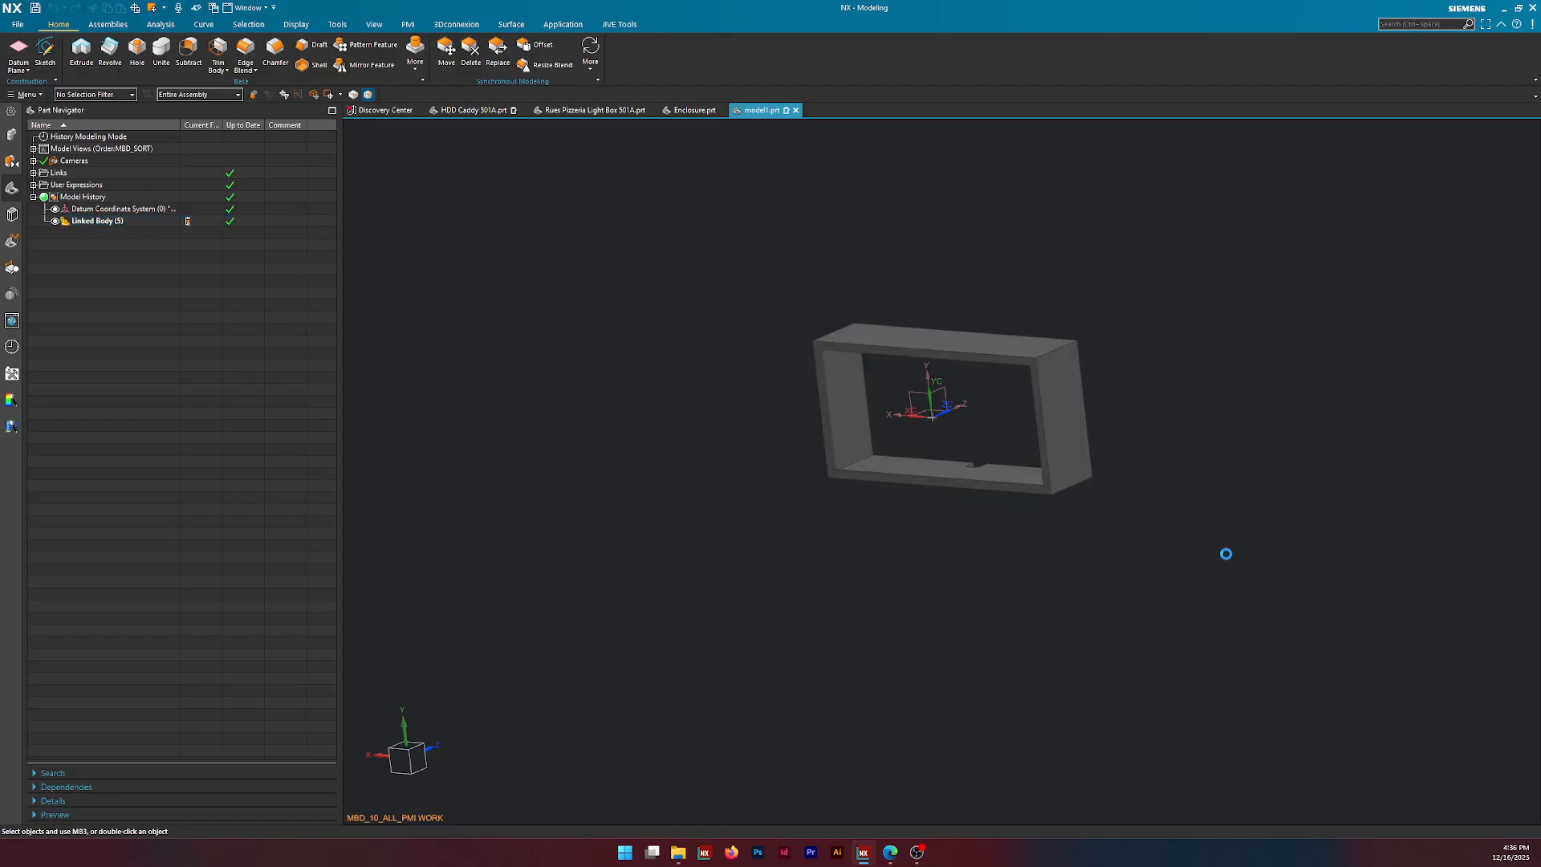
Move the linked body in model1.prt to about X -345, Y 80 mm, with Associative on and Move Parents off.
key("ctrl+t")
left_click(1005, 349)
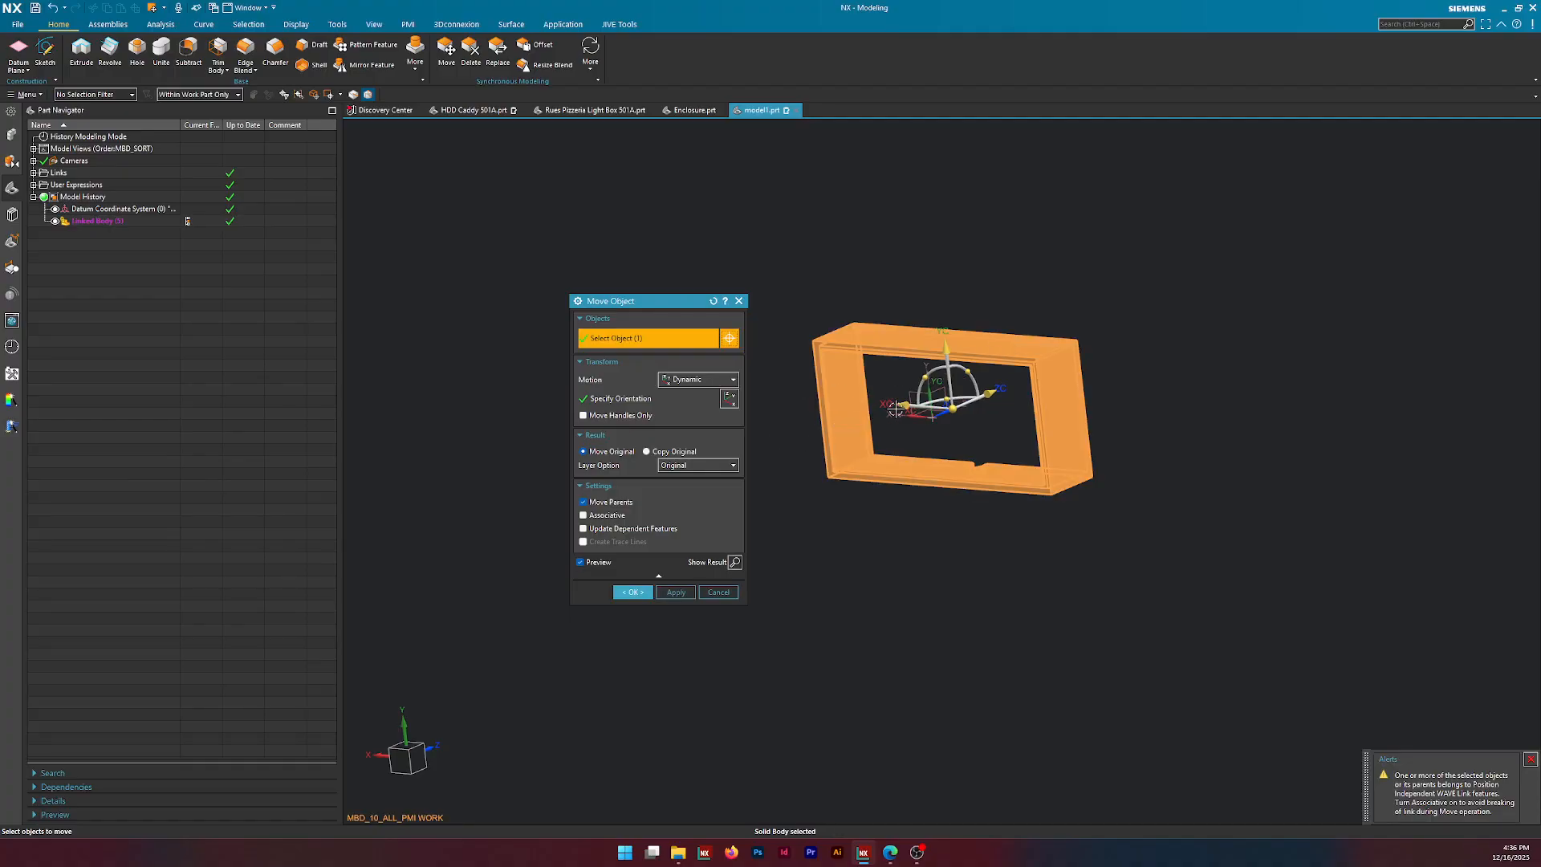
left_click_drag(883, 413, 1151, 423)
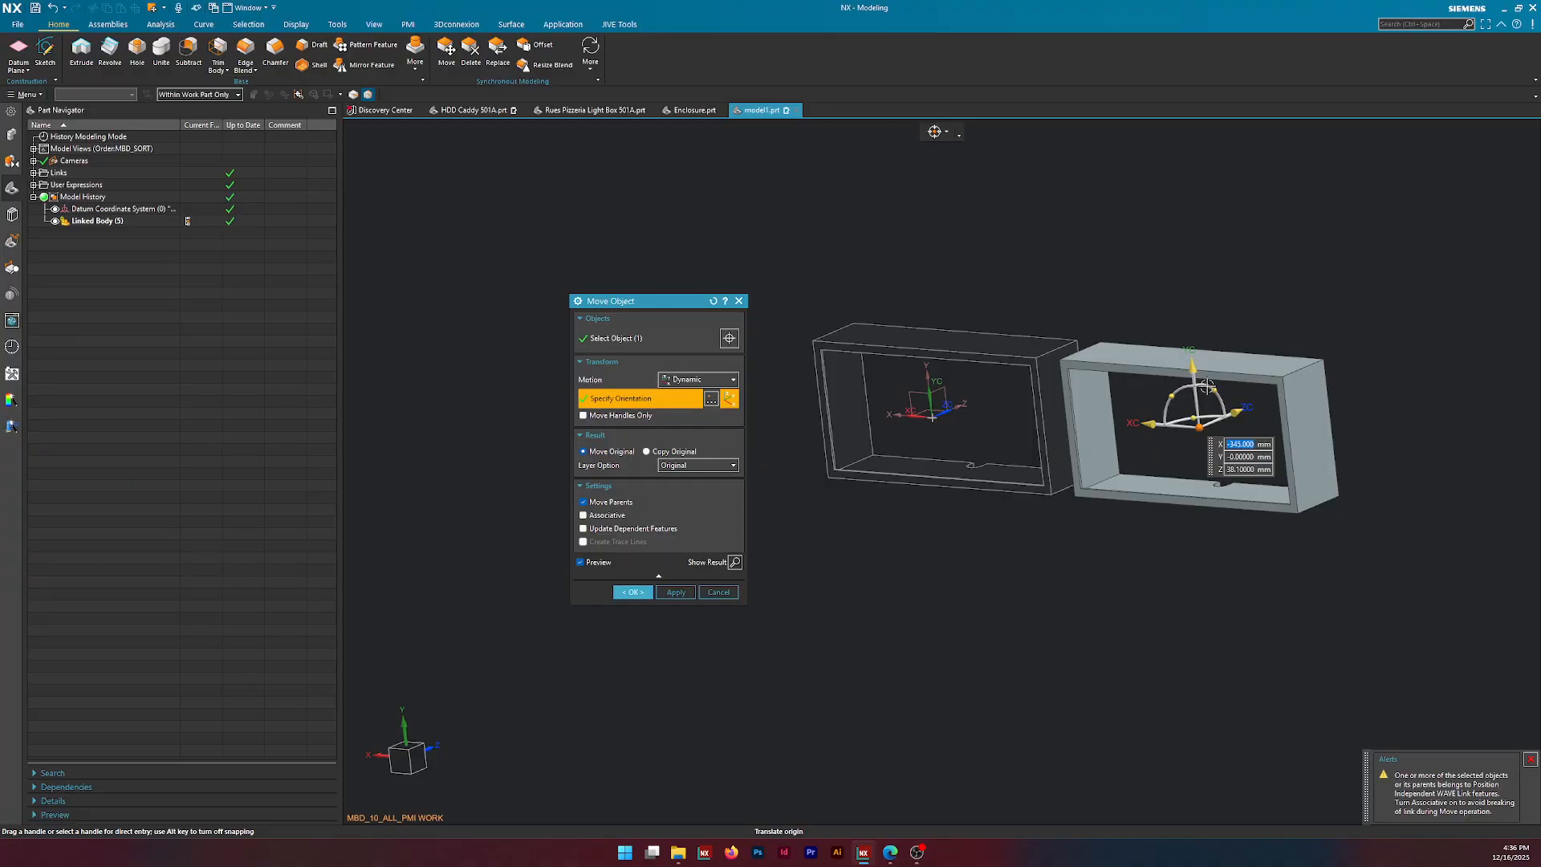
left_click_drag(1193, 367, 1189, 298)
left_click(584, 515)
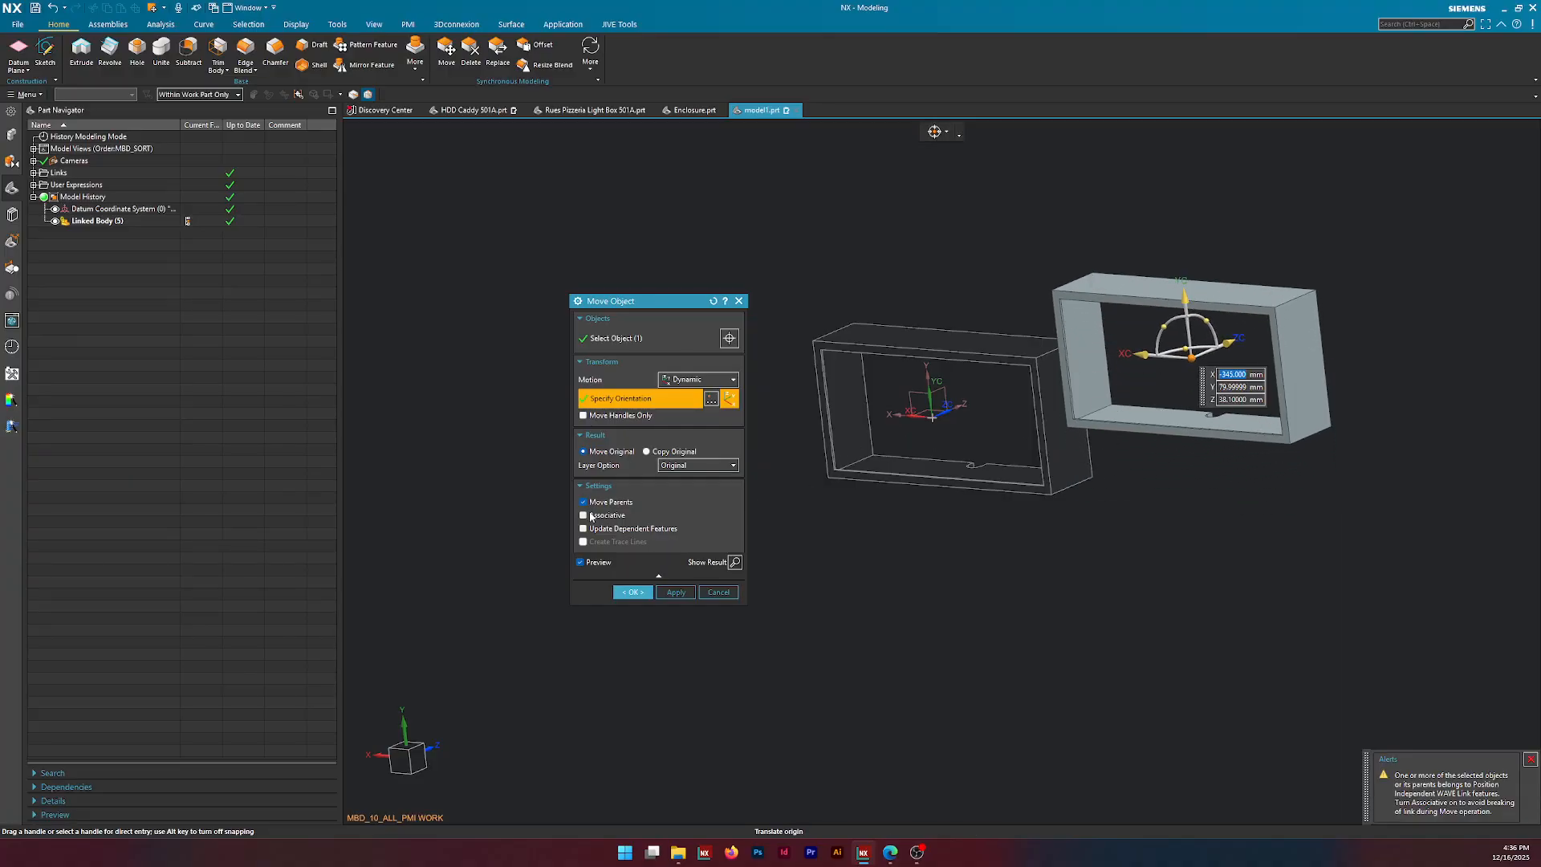
left_click(583, 502)
left_click(633, 592)
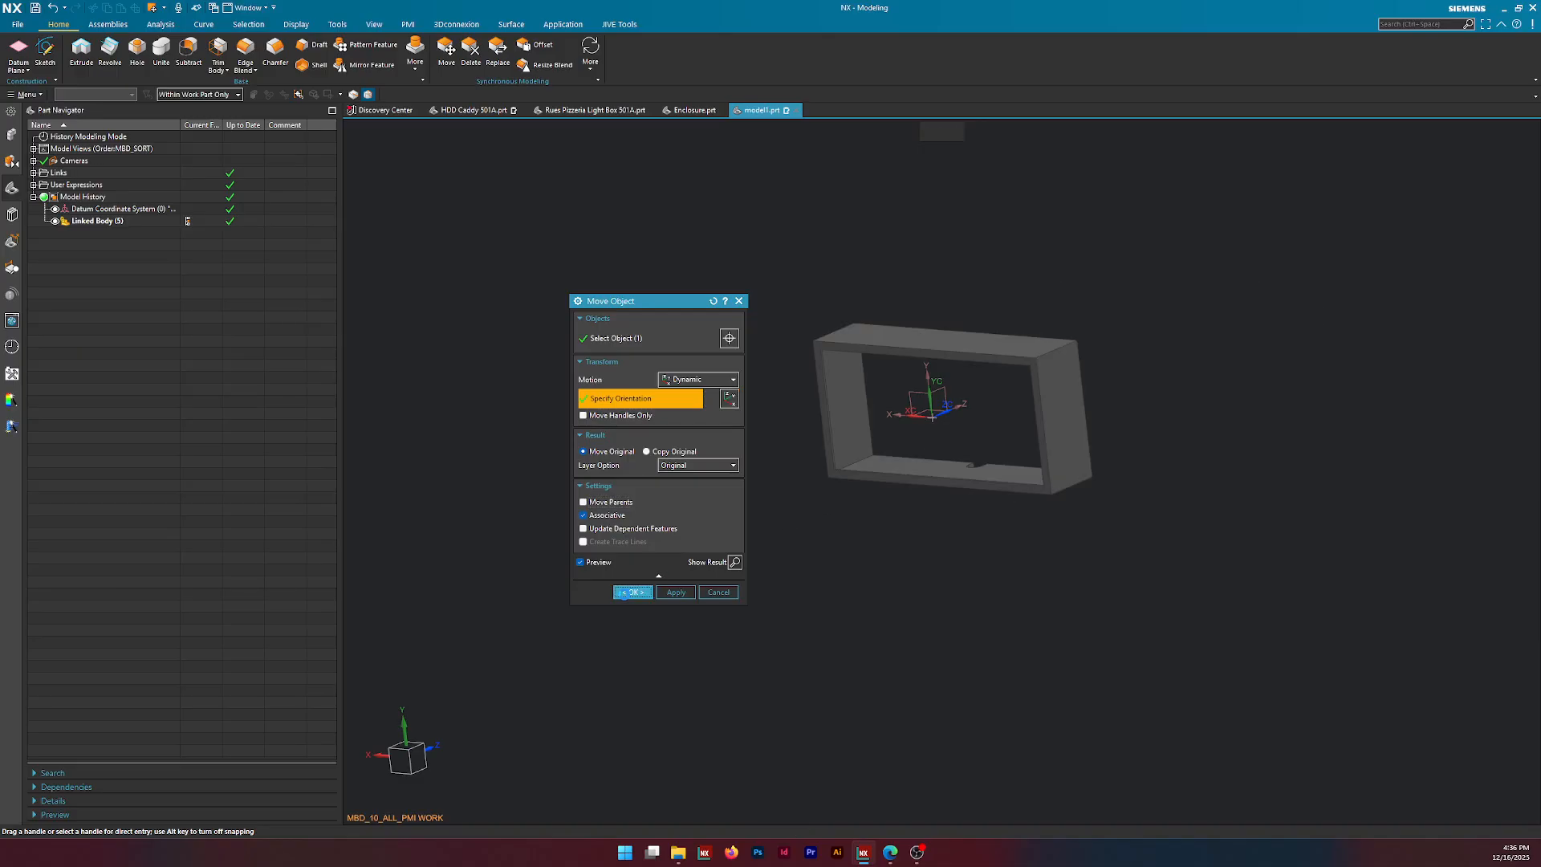
Compare the body's position in Enclosure.prt with the moved linked body in model1.prt.
left_click(696, 111)
scroll(1200, 382, "down", 4)
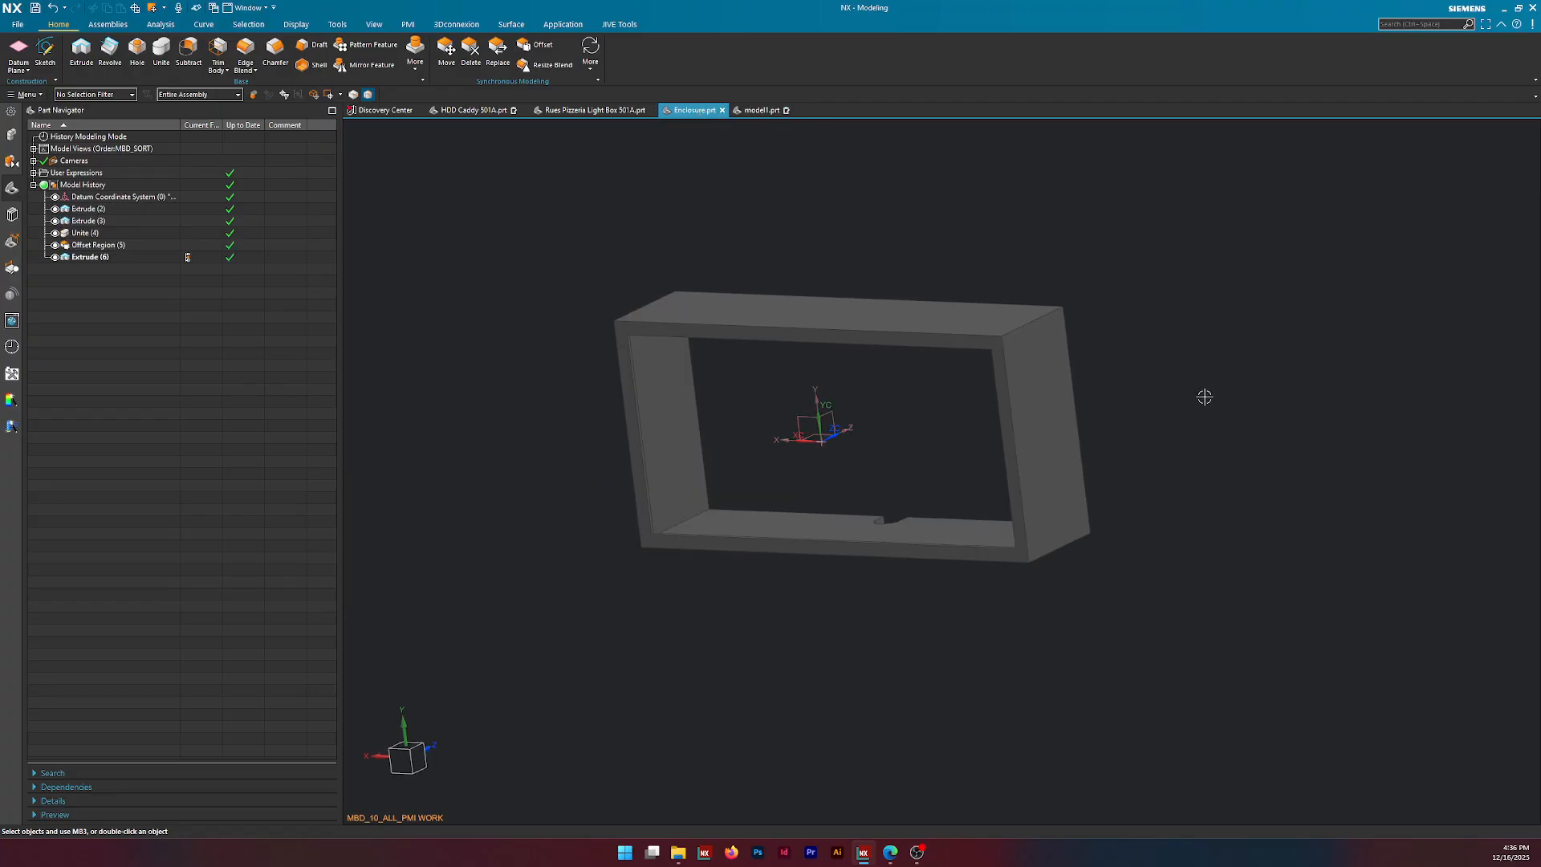
middle_click_drag(918, 286, 930, 272)
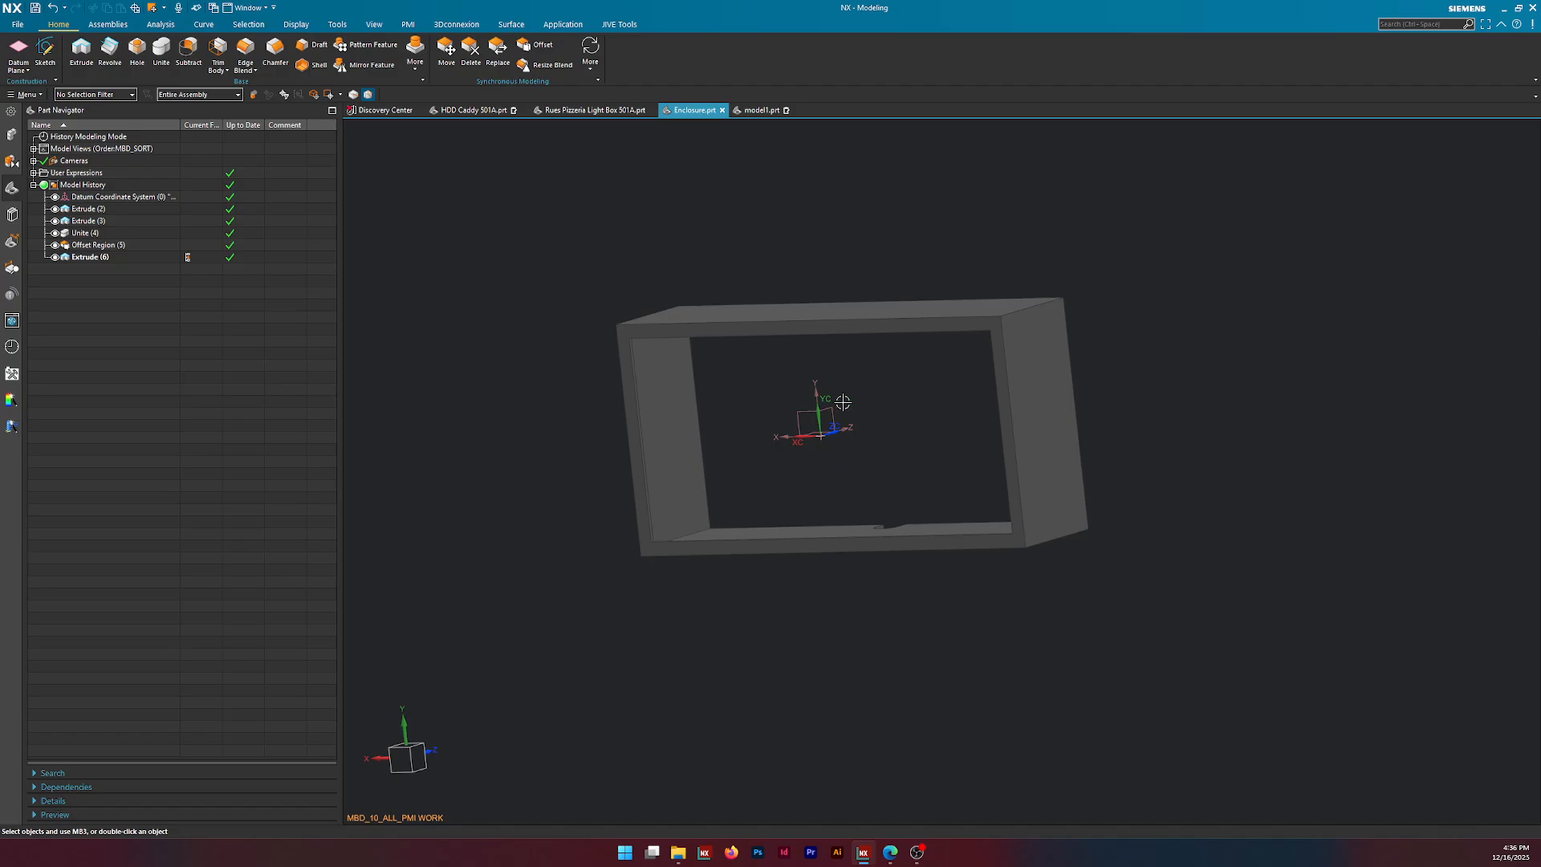
left_click(761, 111)
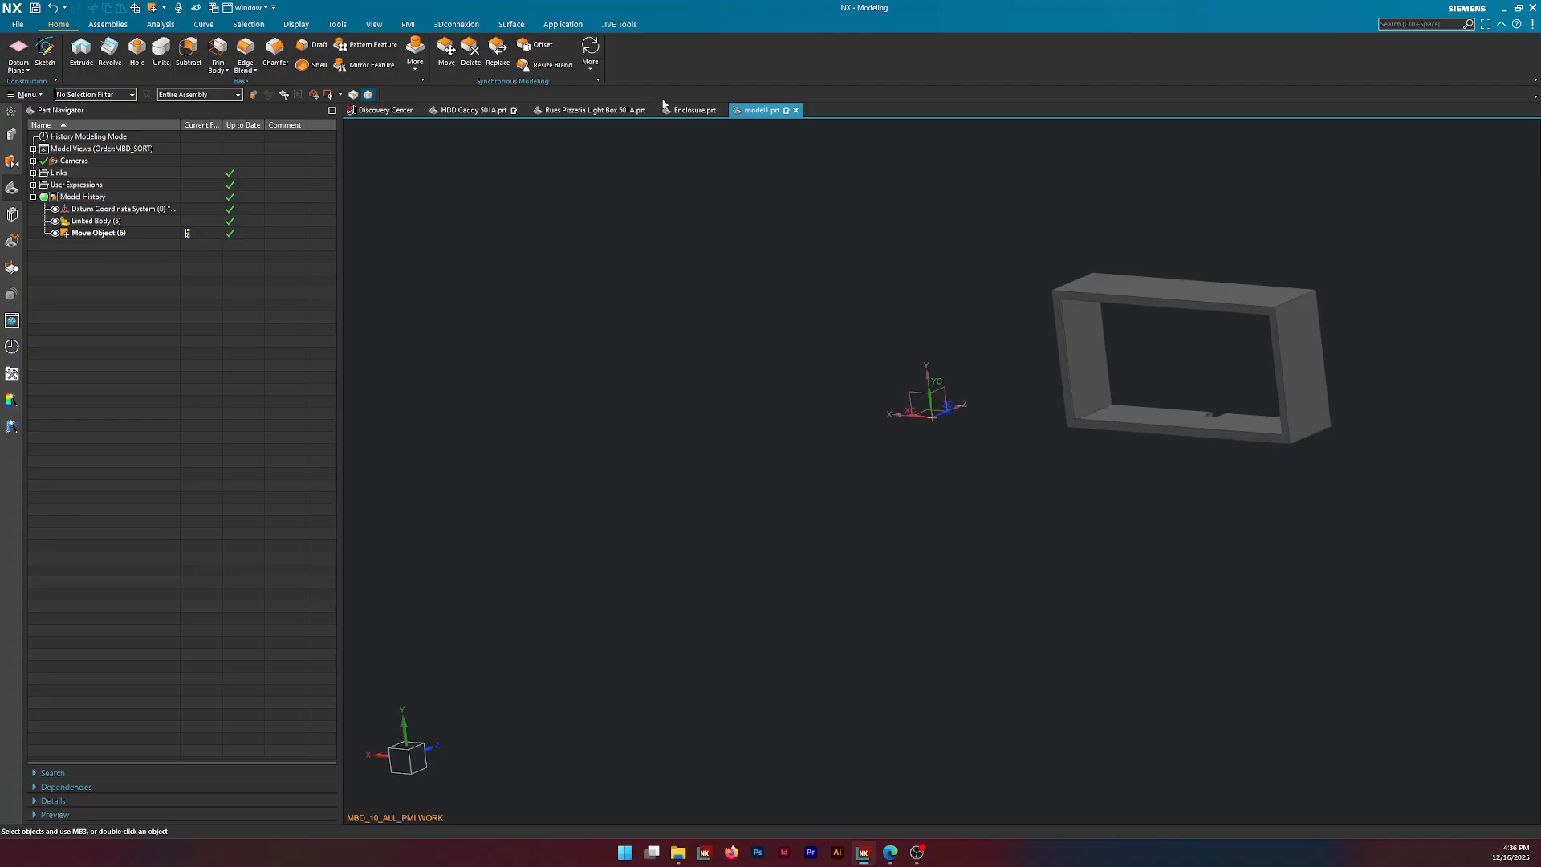
Create a new part model2.prt from the JIVE Seed File Metric MBD template in millimetres.
left_click(694, 109)
left_click(12, 135)
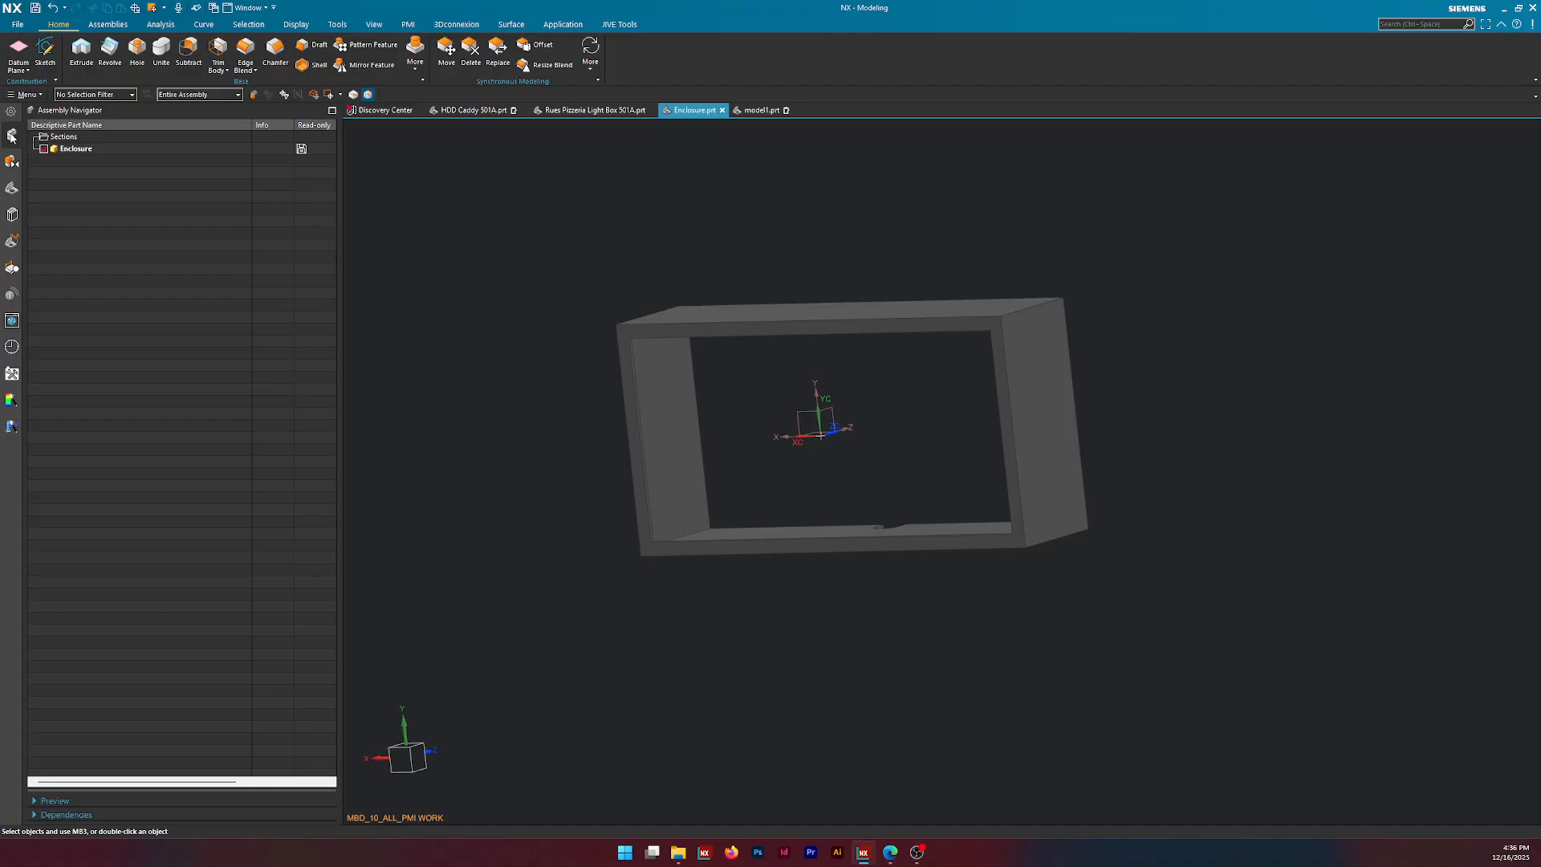
left_click(19, 25)
left_click(29, 44)
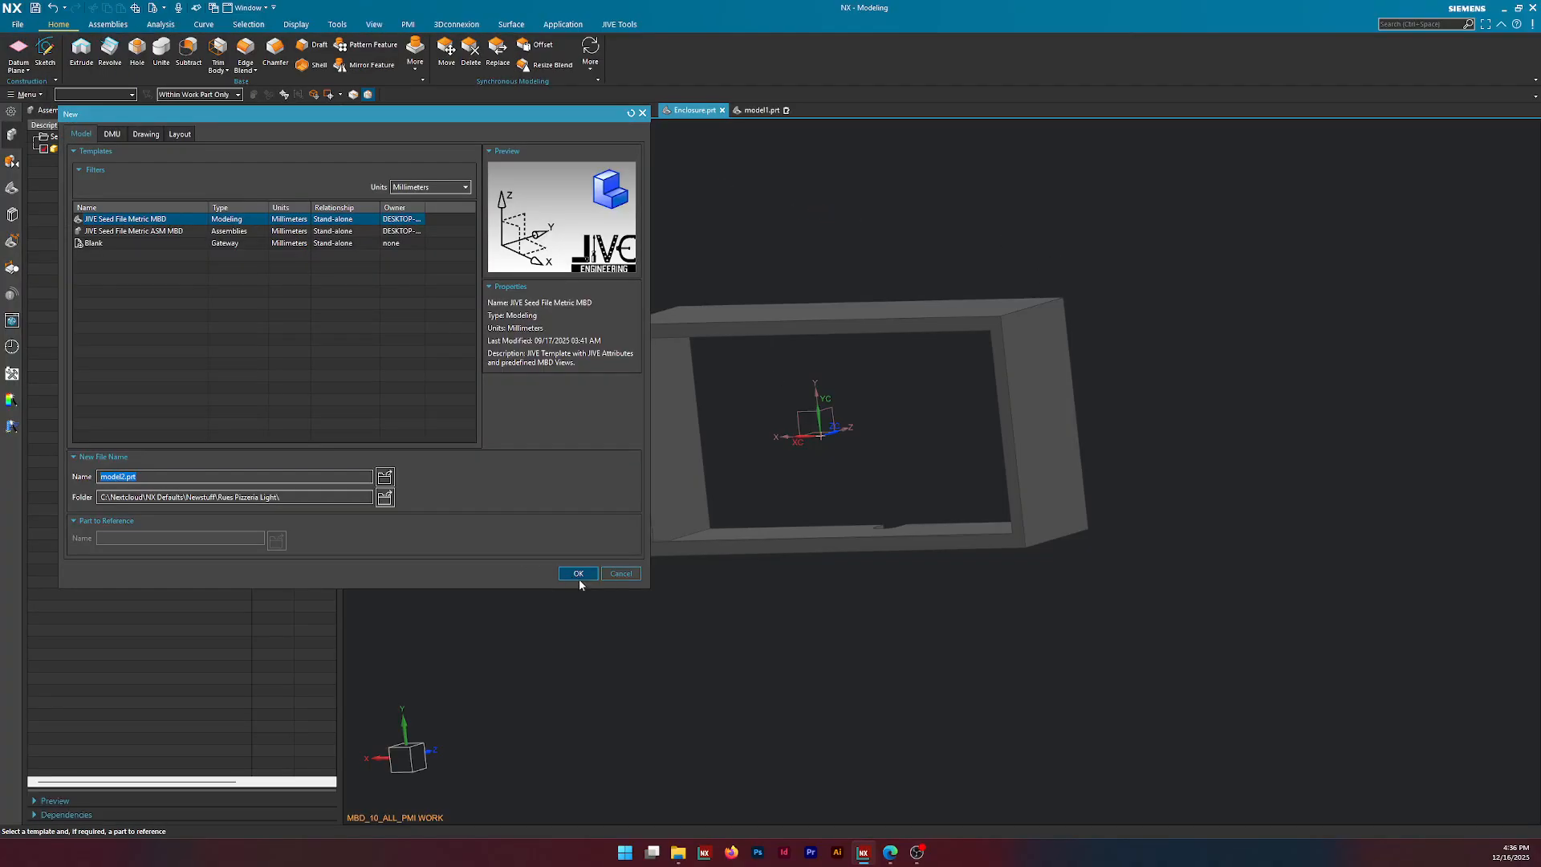
left_click(587, 574)
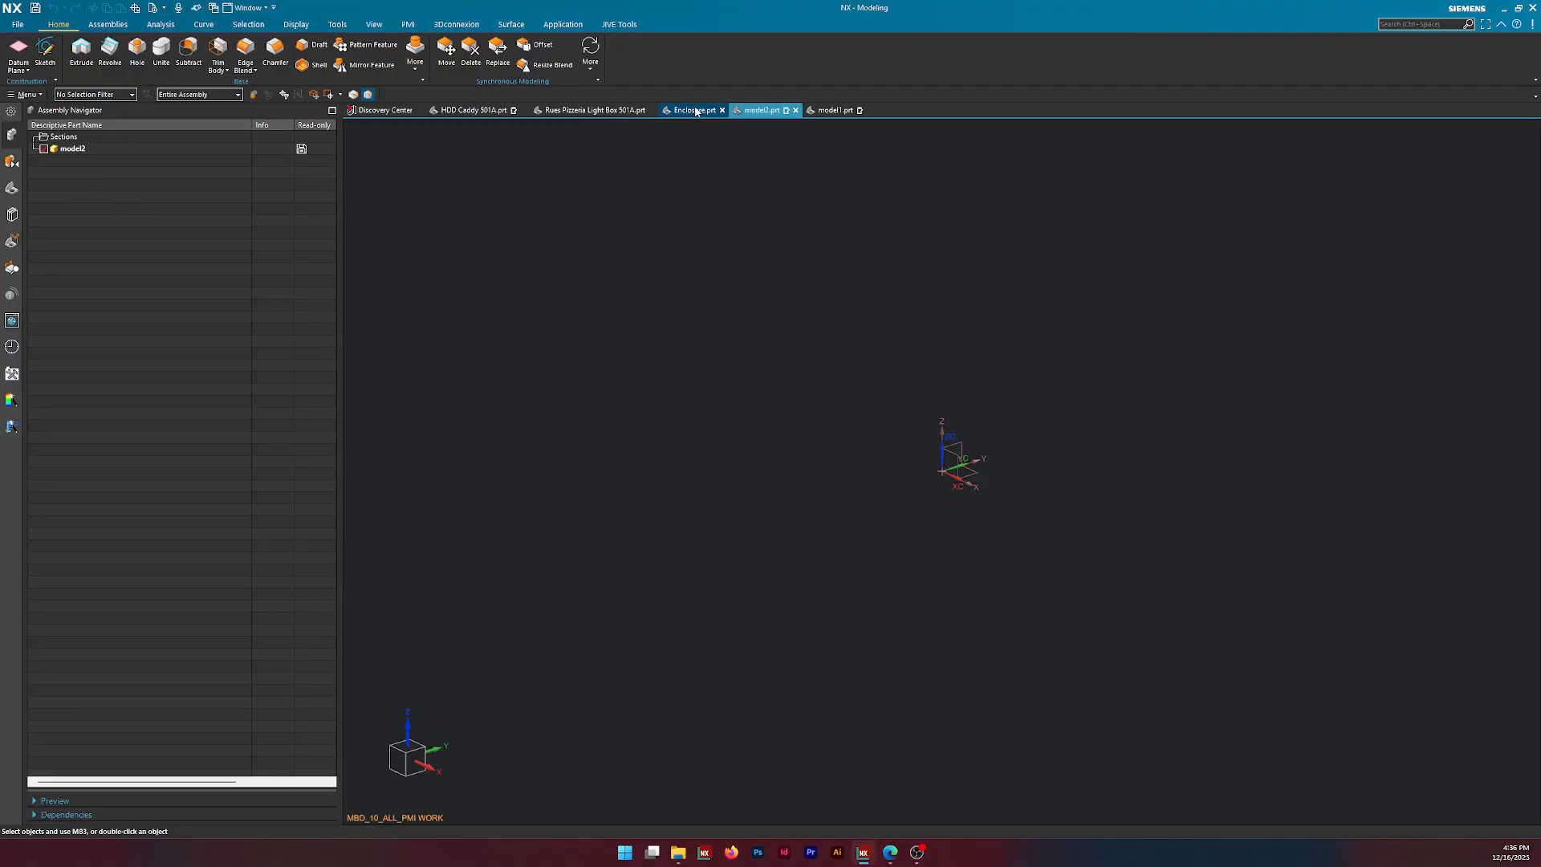
Start a WAVE Copy Geometry to Part from Enclosure with model2.prt as the destination part.
left_click(692, 110)
right_click(113, 148)
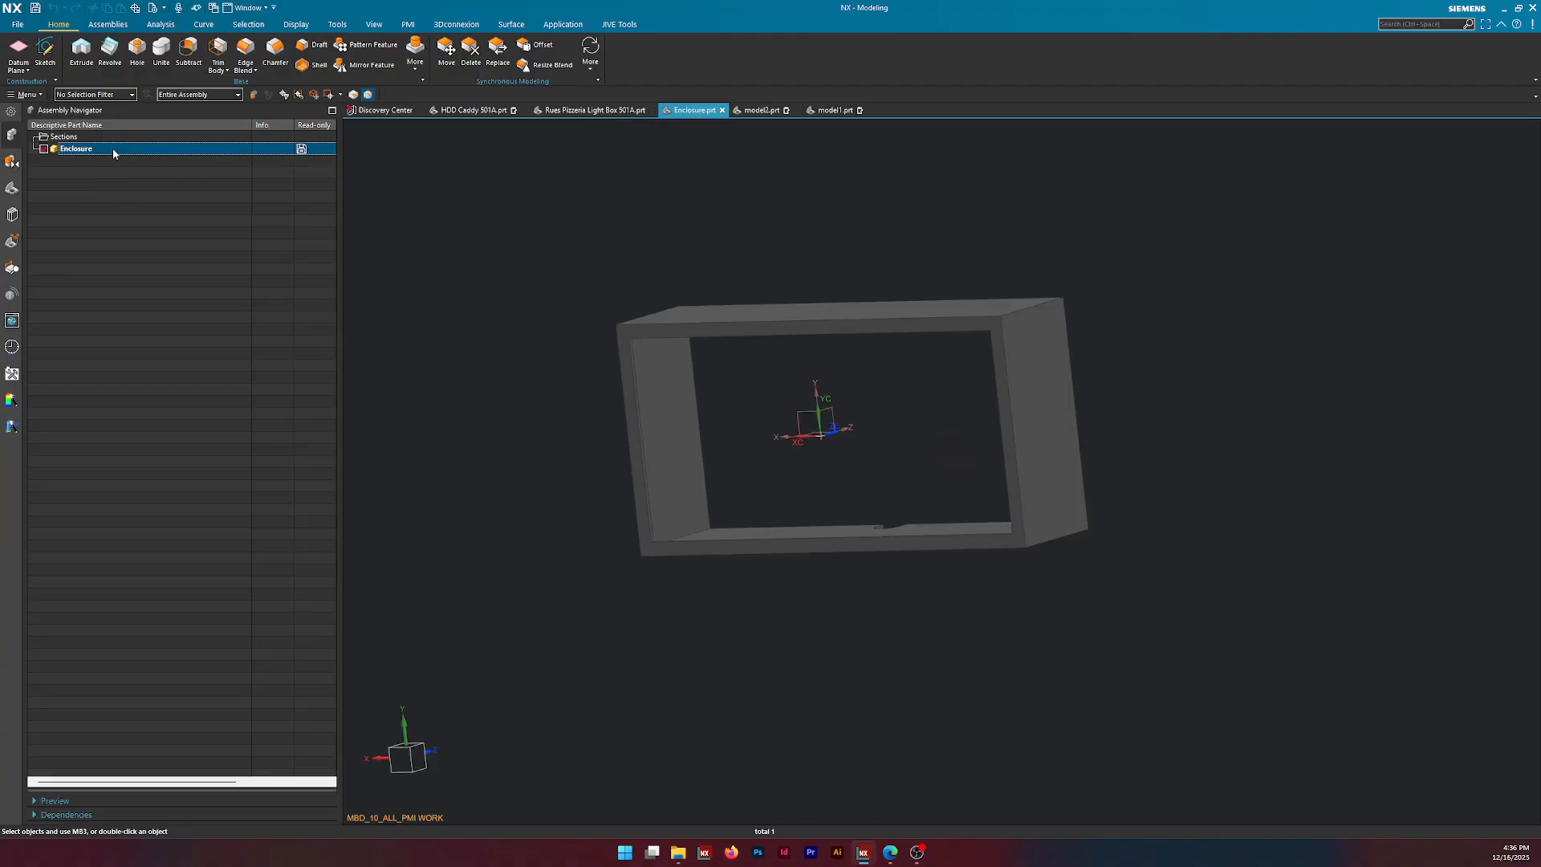
mouse_move(170, 162)
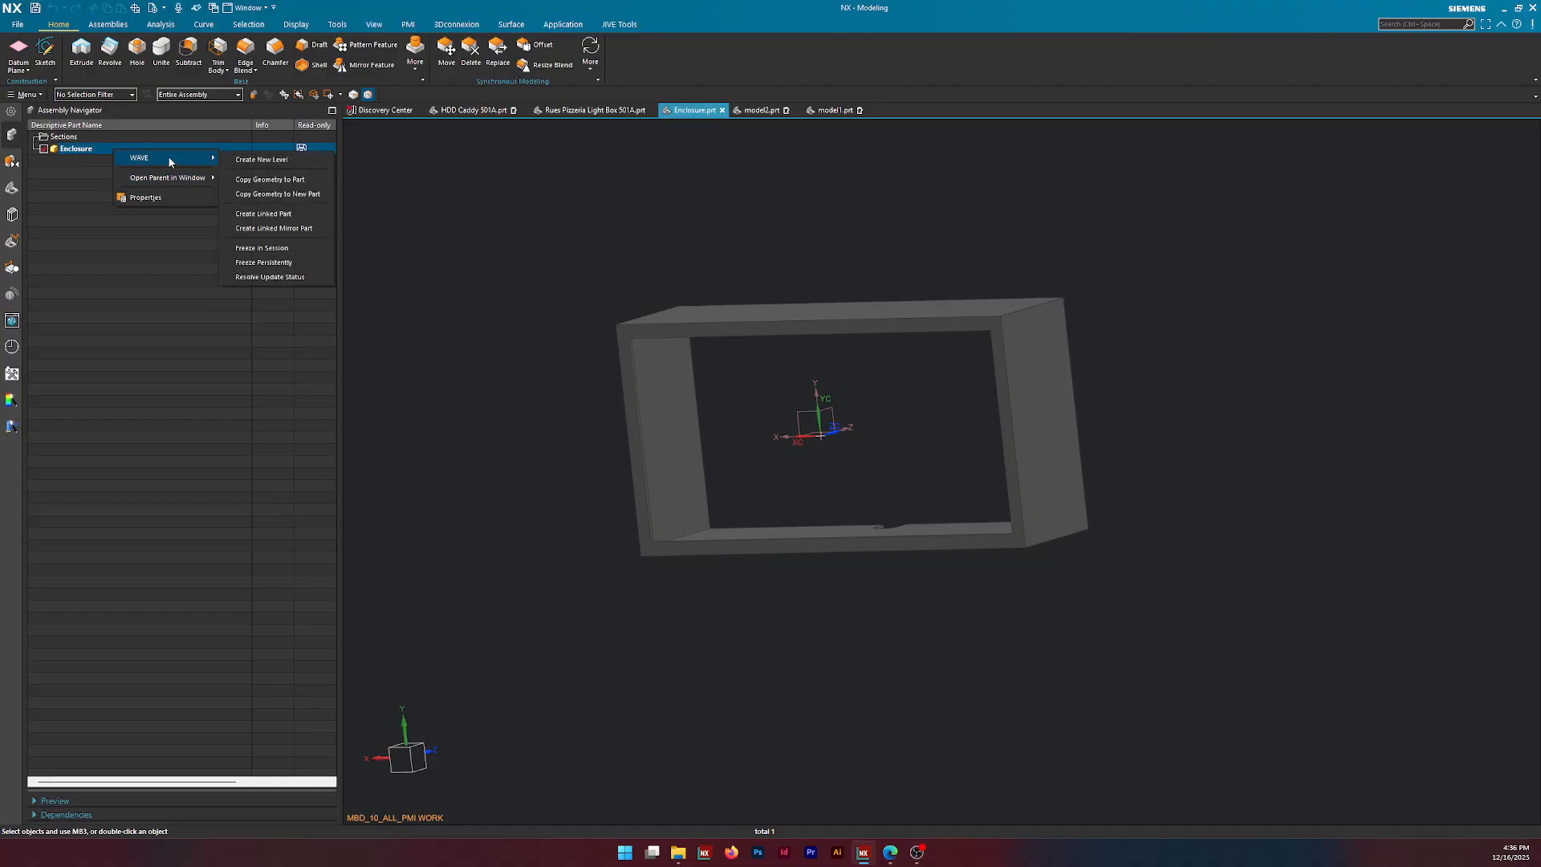
left_click(270, 179)
left_click(782, 442)
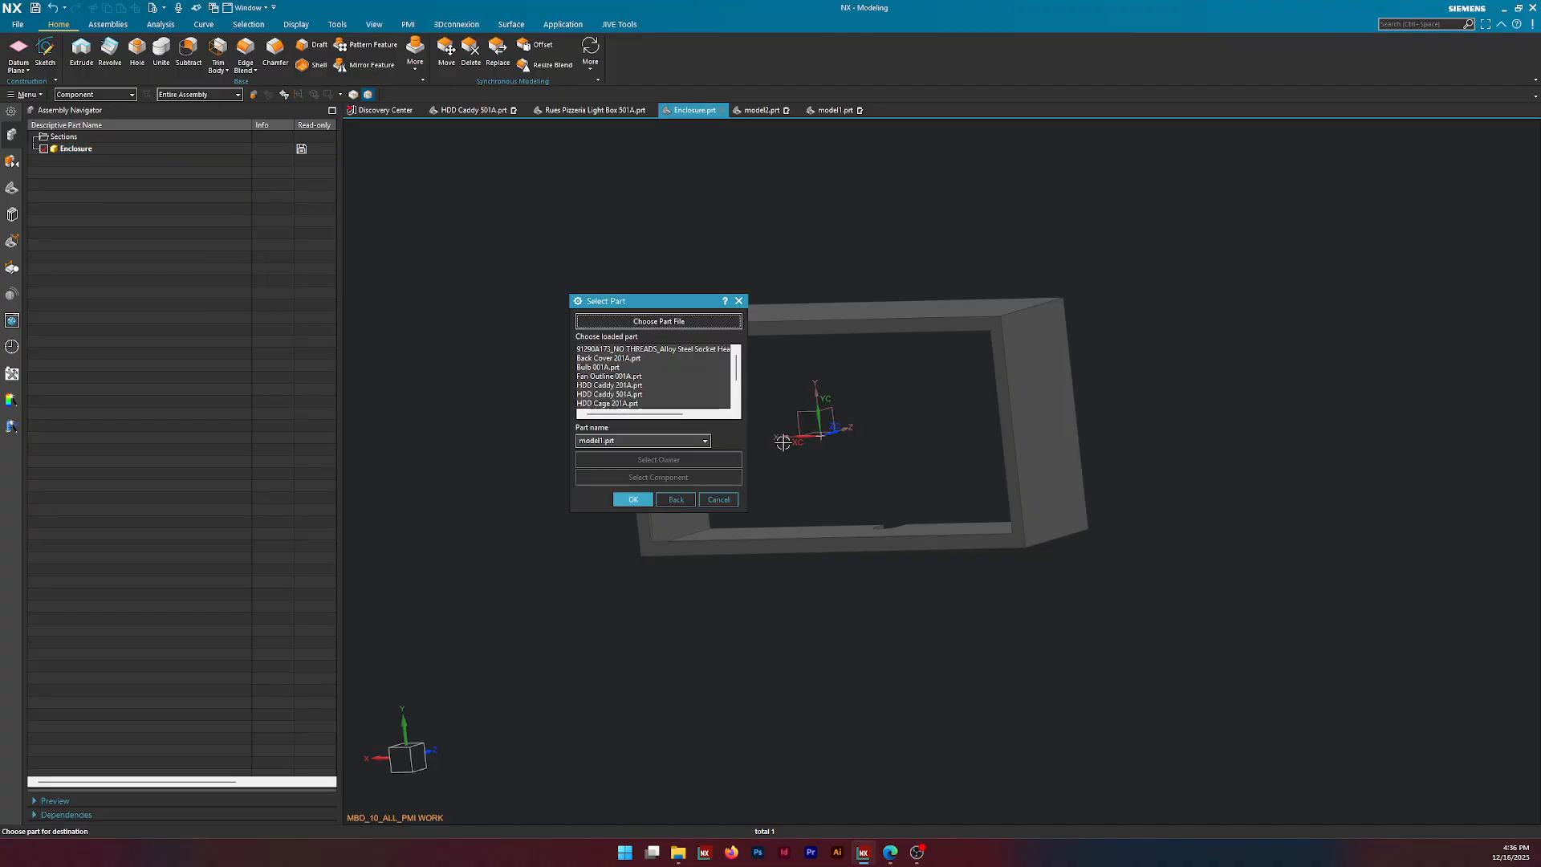
scroll(622, 377, "down", 3)
left_click(622, 403)
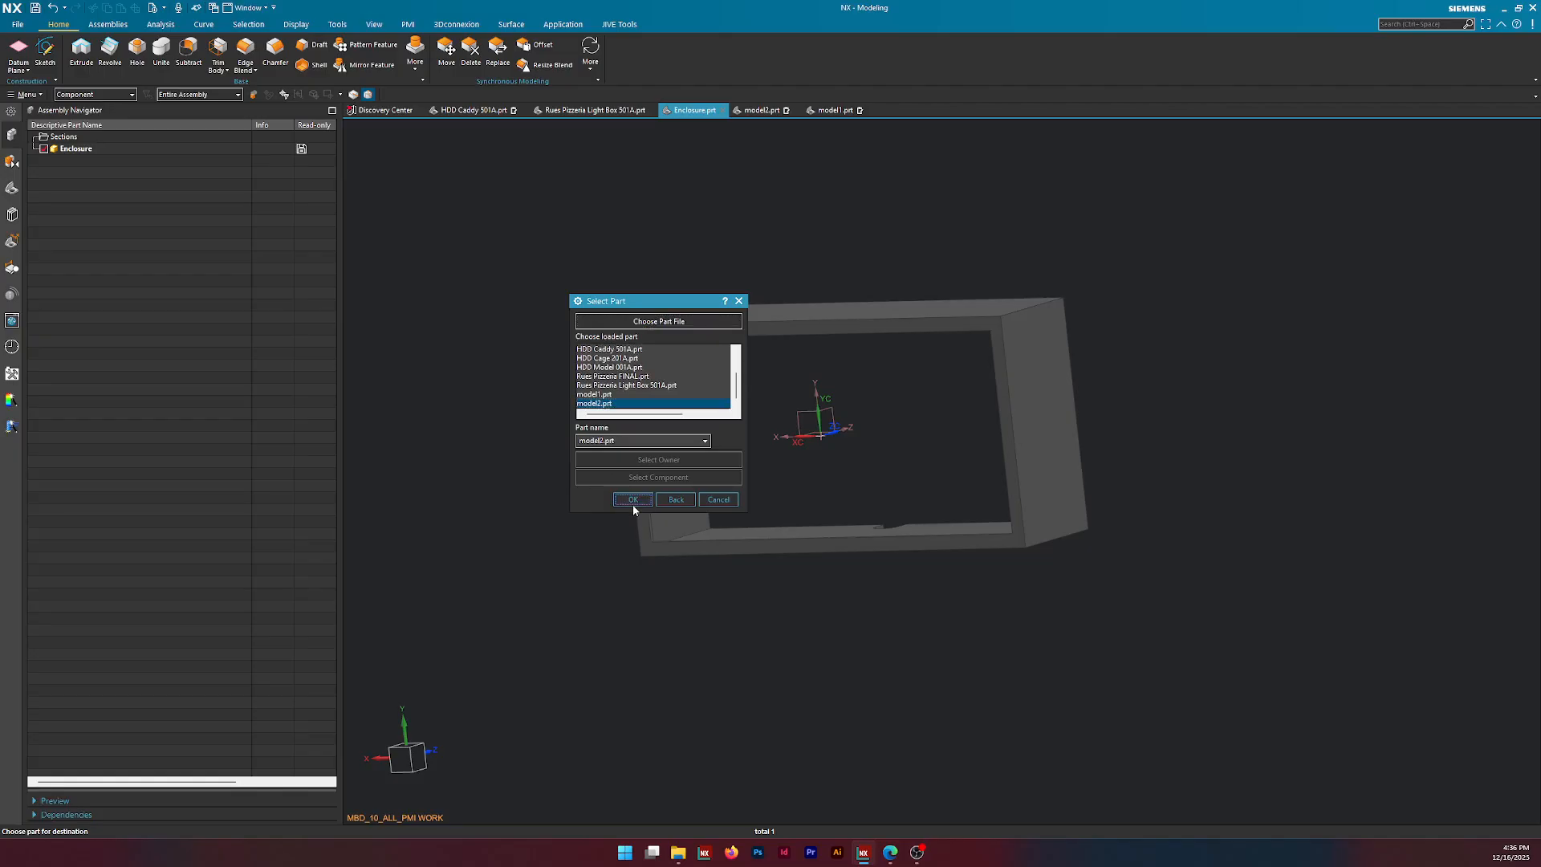
left_click(633, 499)
Restrict the selection to solid bodies and copy the Enclosure frame body into the destination part.
left_click(93, 96)
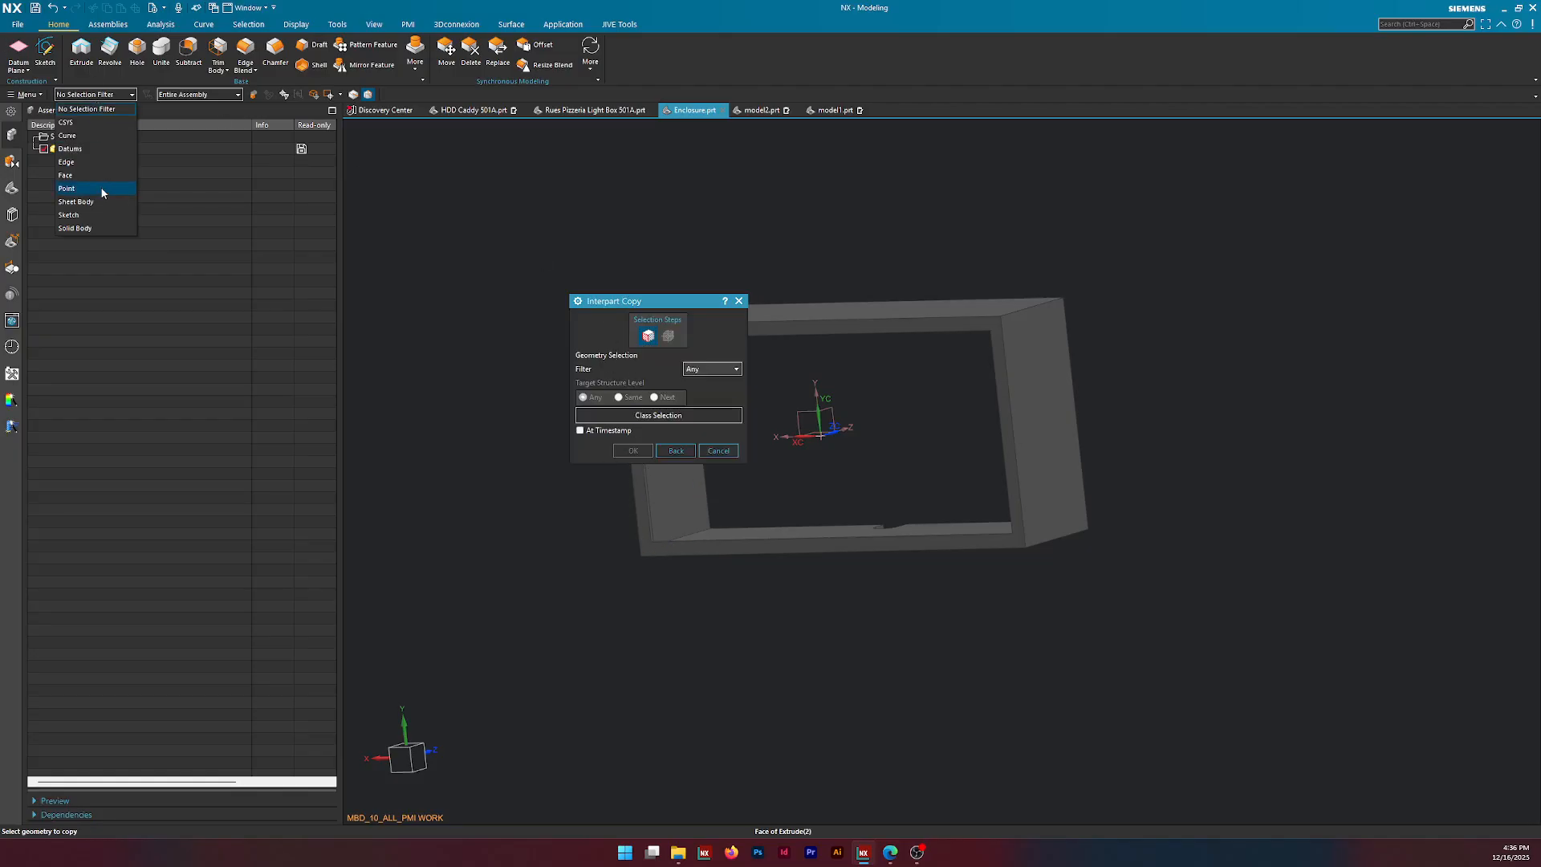
left_click(94, 228)
left_click(958, 353)
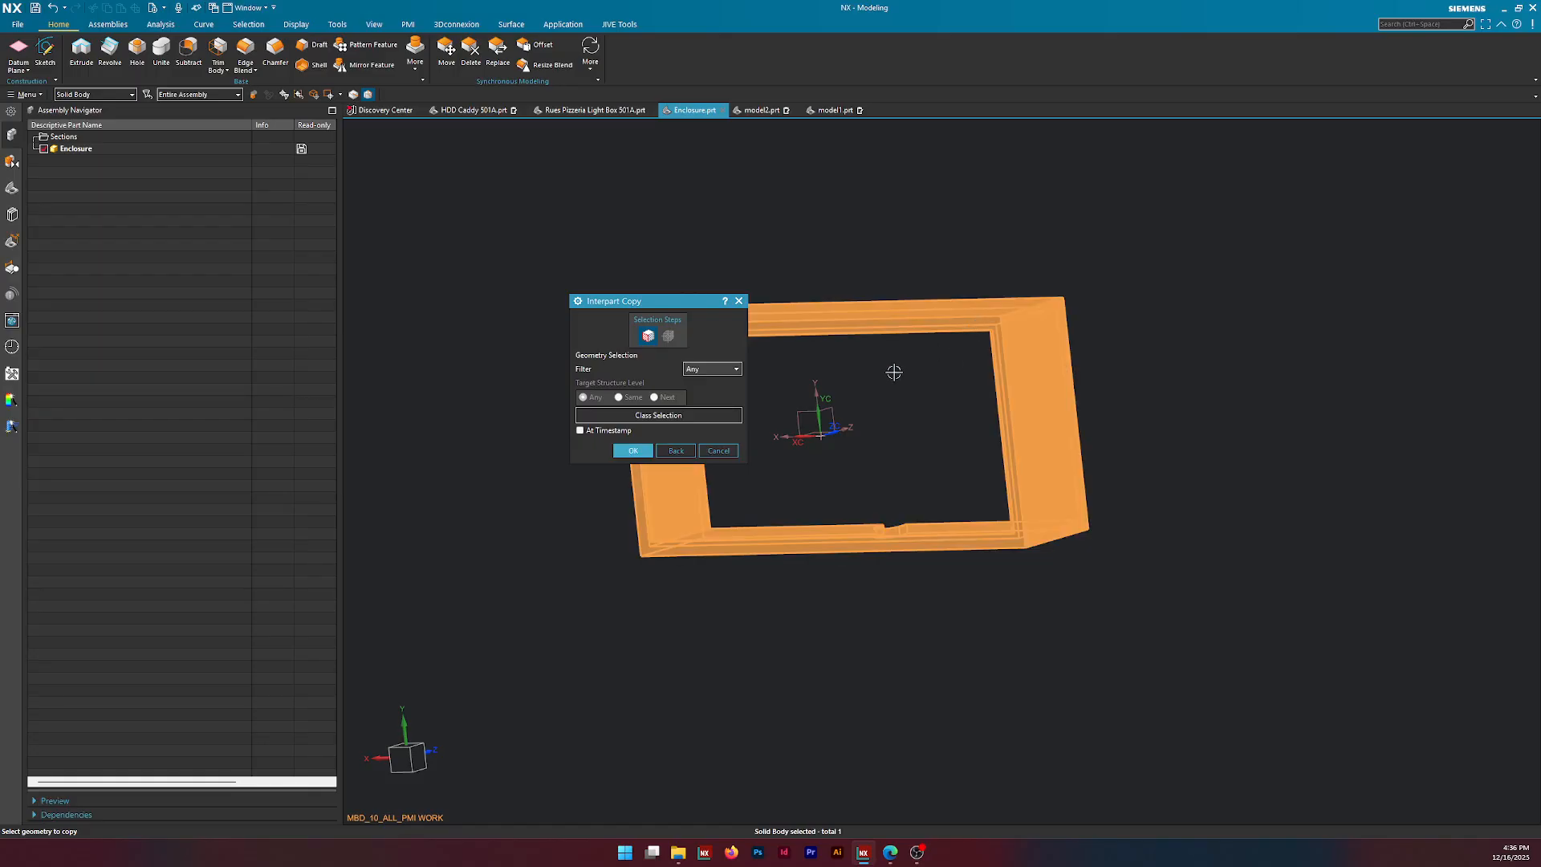
left_click(623, 450)
Inspect the linked bodies in model1.prt and model2.prt, and return to the source body in Enclosure.prt.
left_click(831, 110)
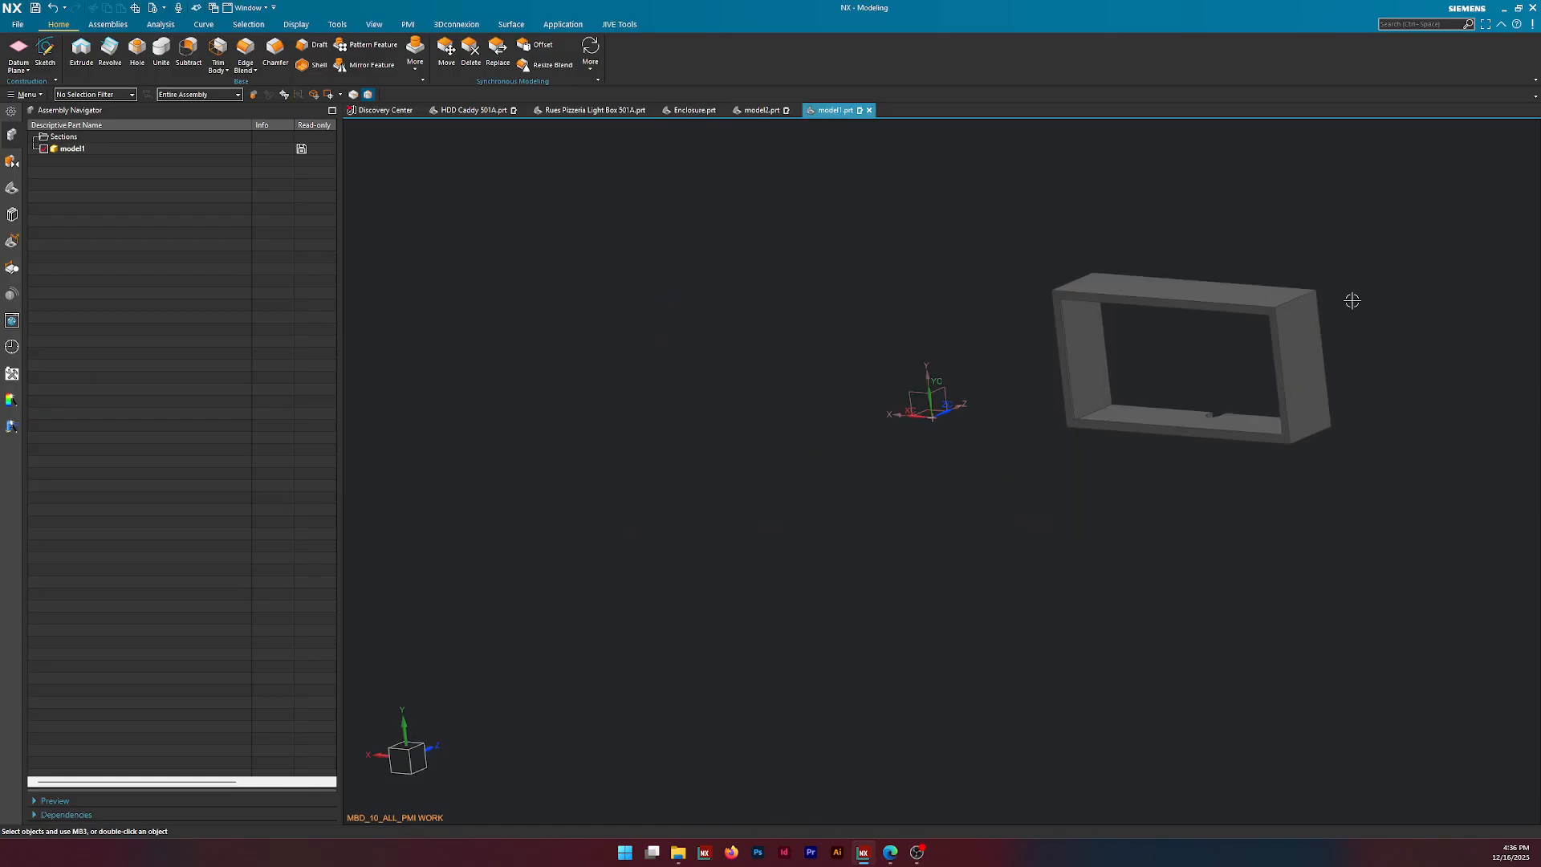
left_click(762, 110)
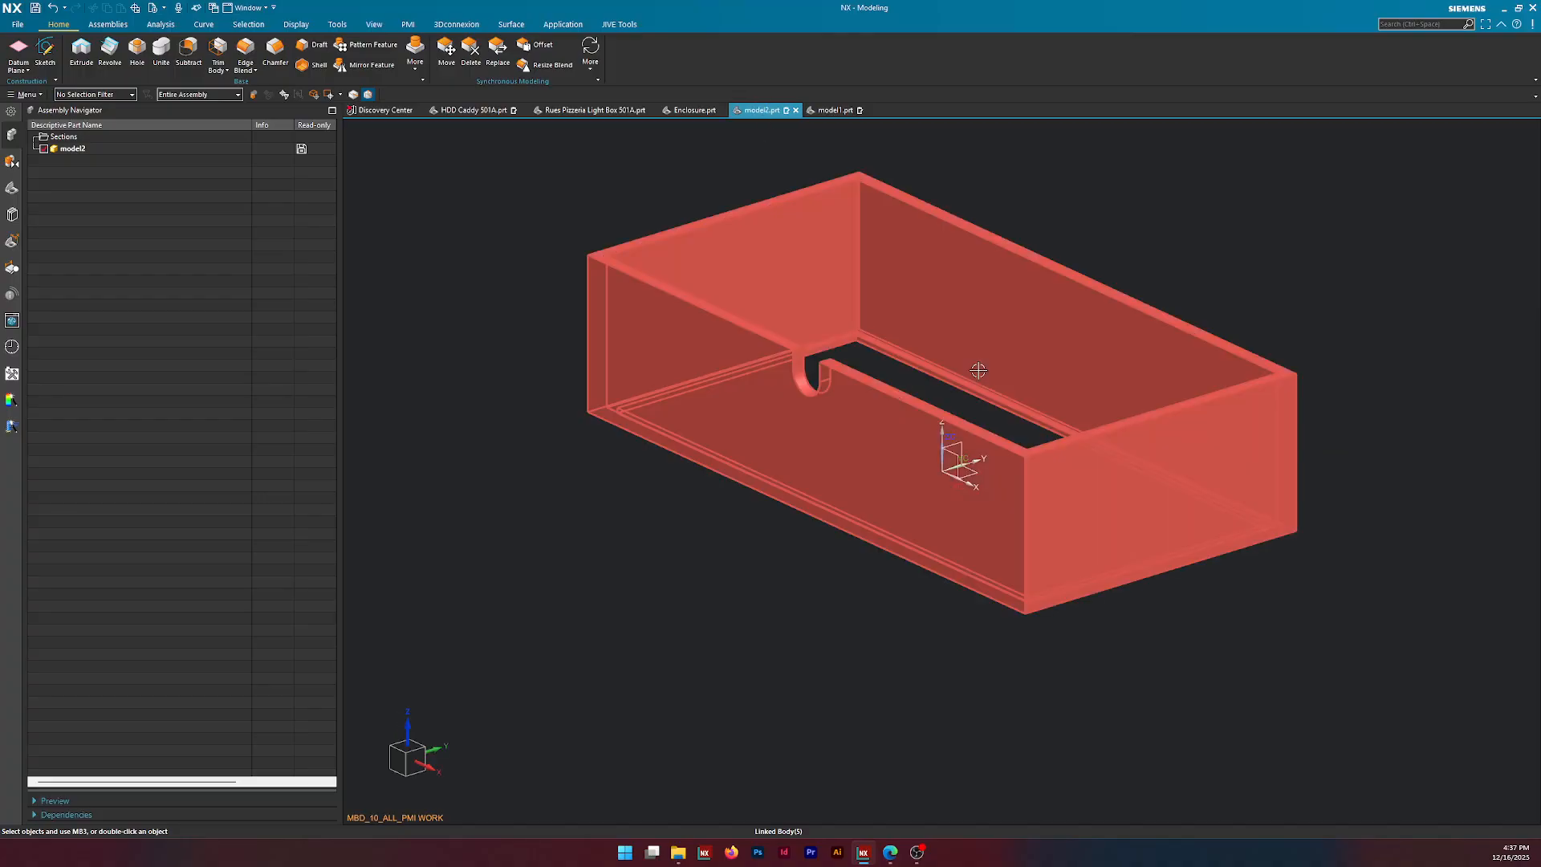
middle_click_drag(975, 369, 963, 369)
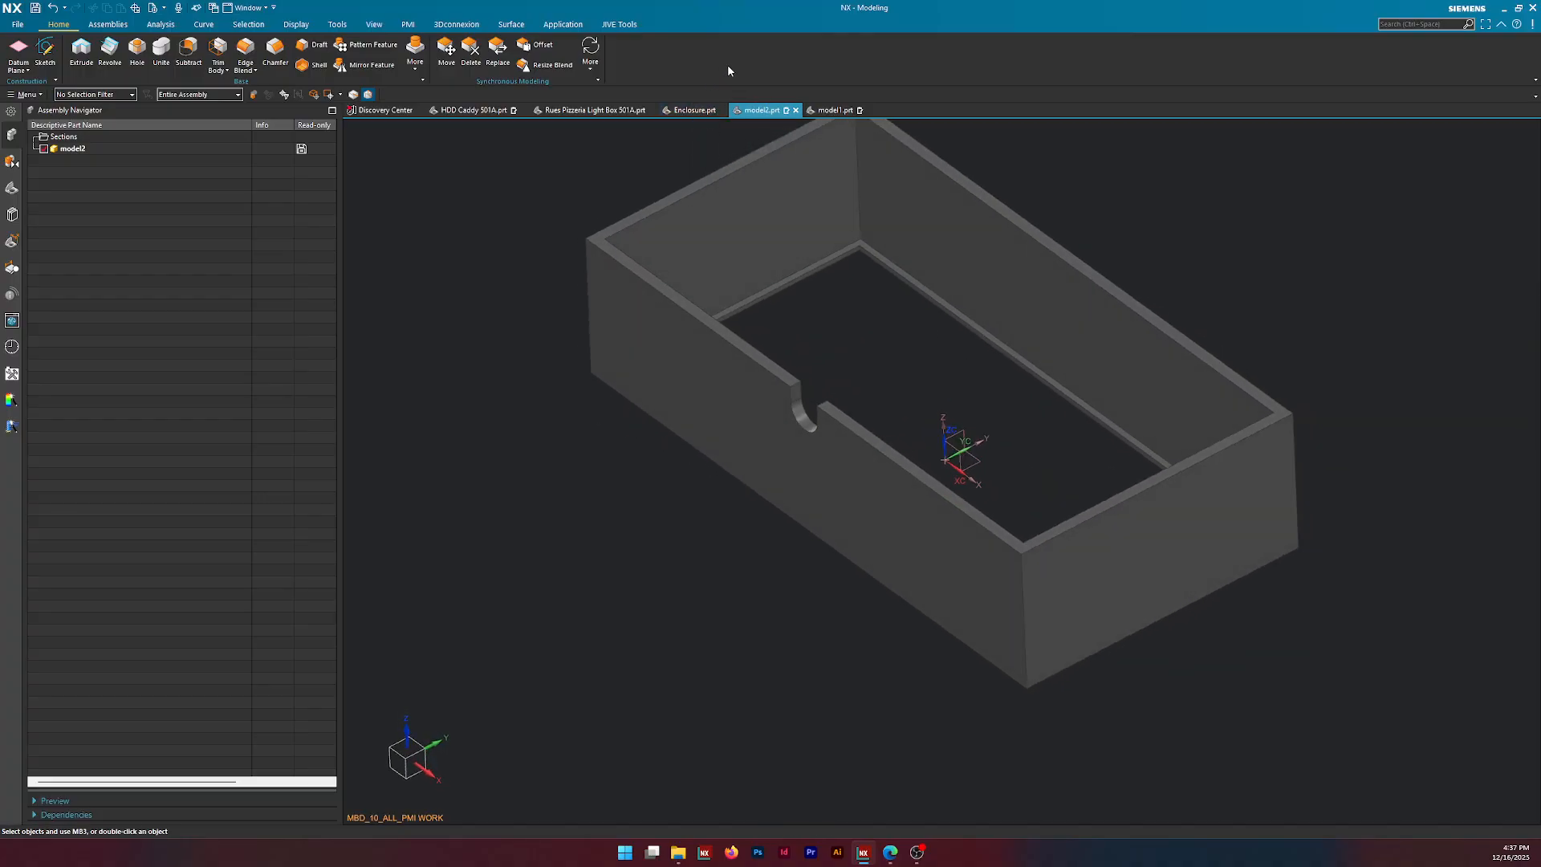
key("ctrl")
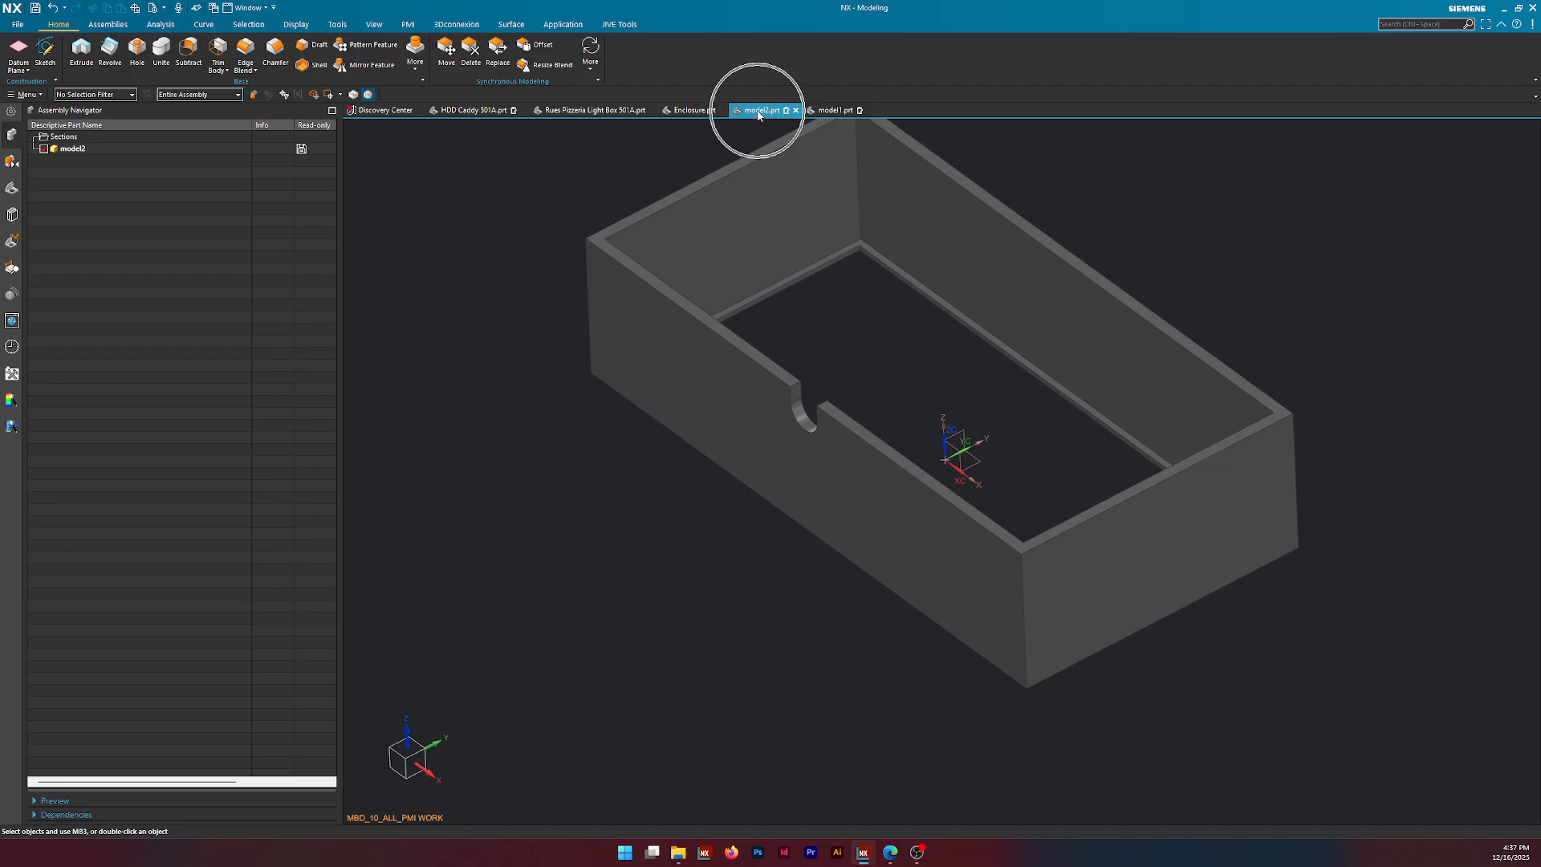
key("ctrl")
left_click(703, 115)
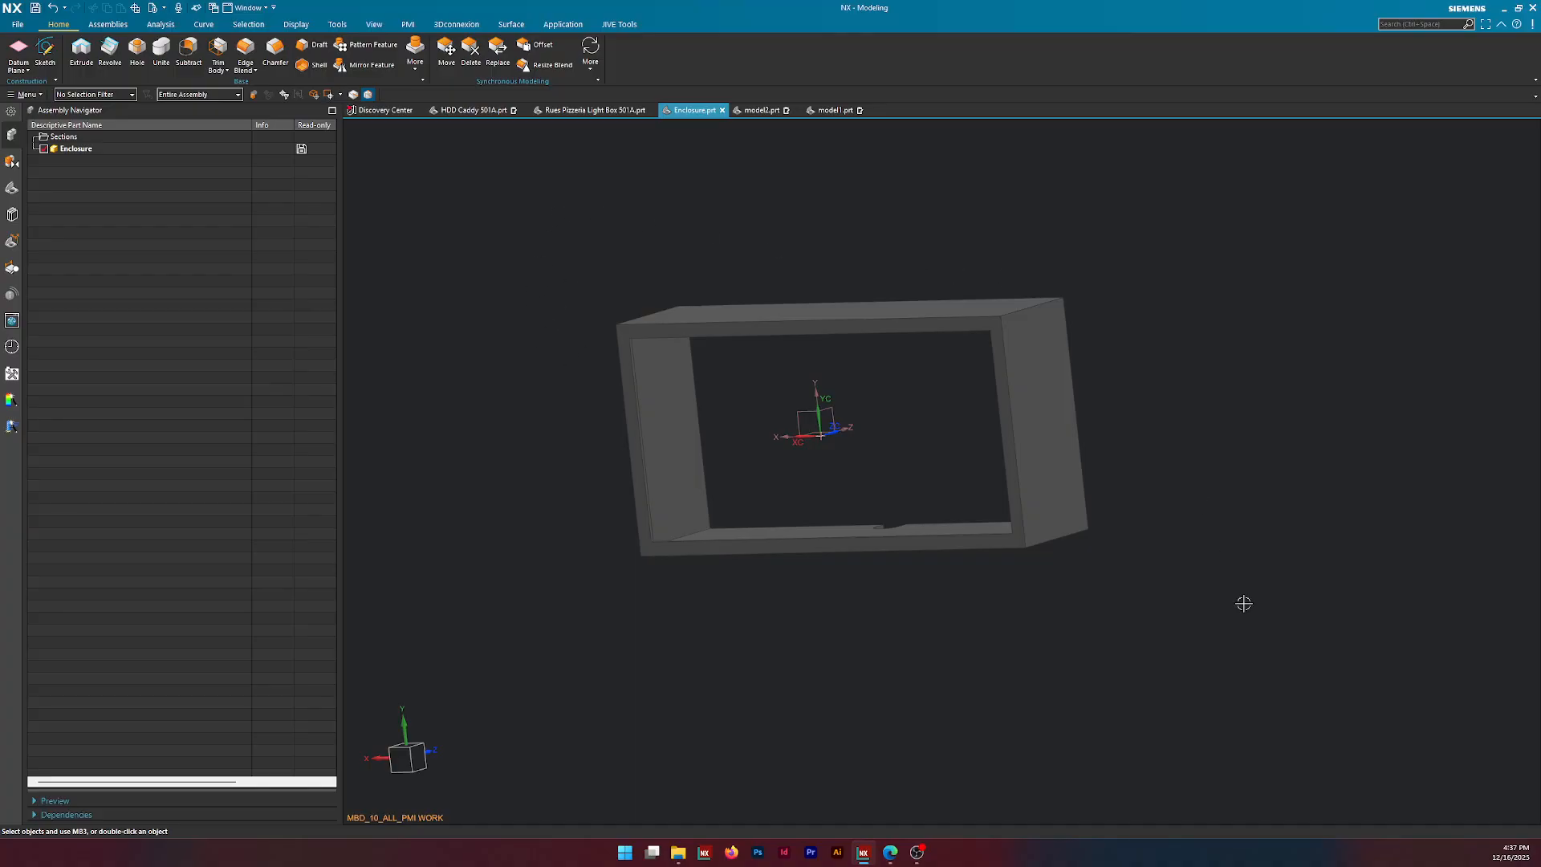